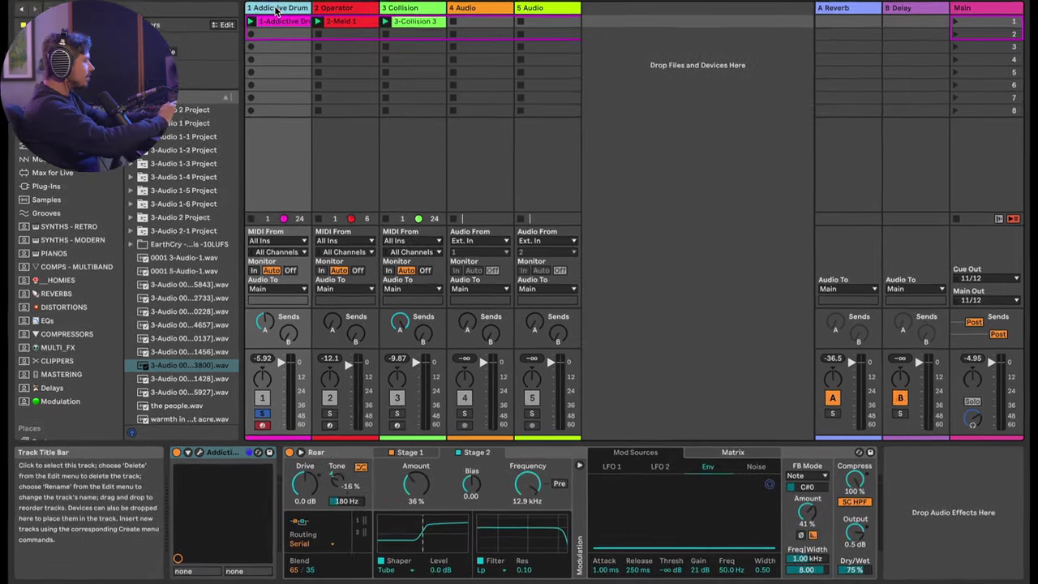
# Step: Look through the Operator and Collision tracks' device chains, and switch on Roar on the Addictive Drums track
pyautogui.click(340, 6)
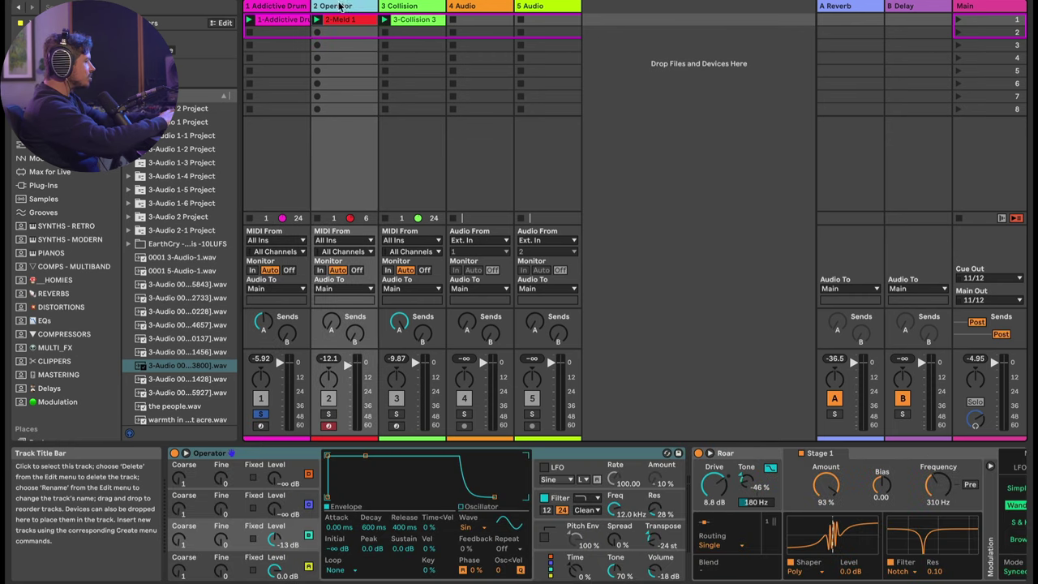
pyautogui.click(411, 6)
pyautogui.click(285, 6)
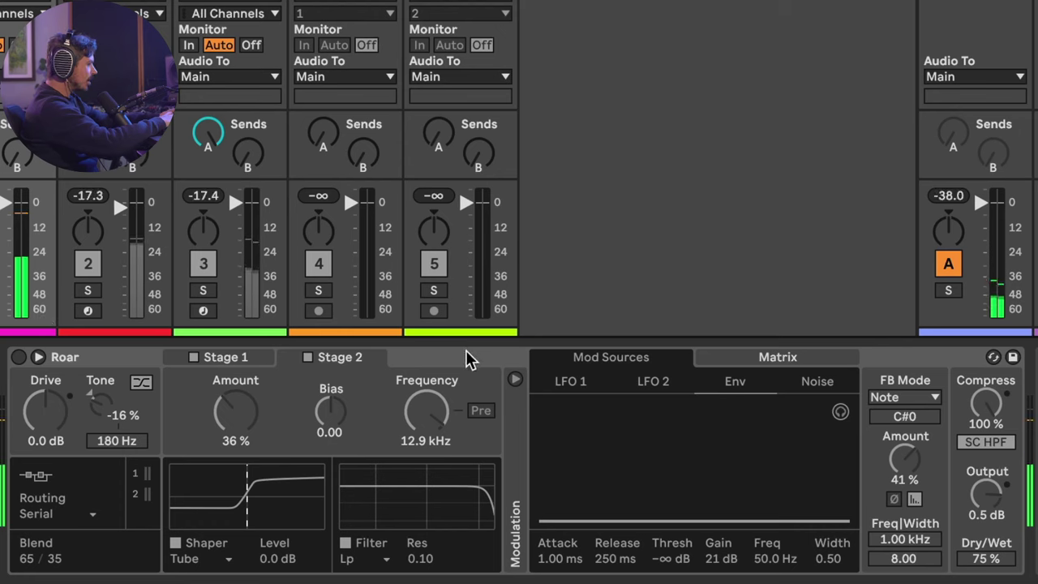
pyautogui.press('0')
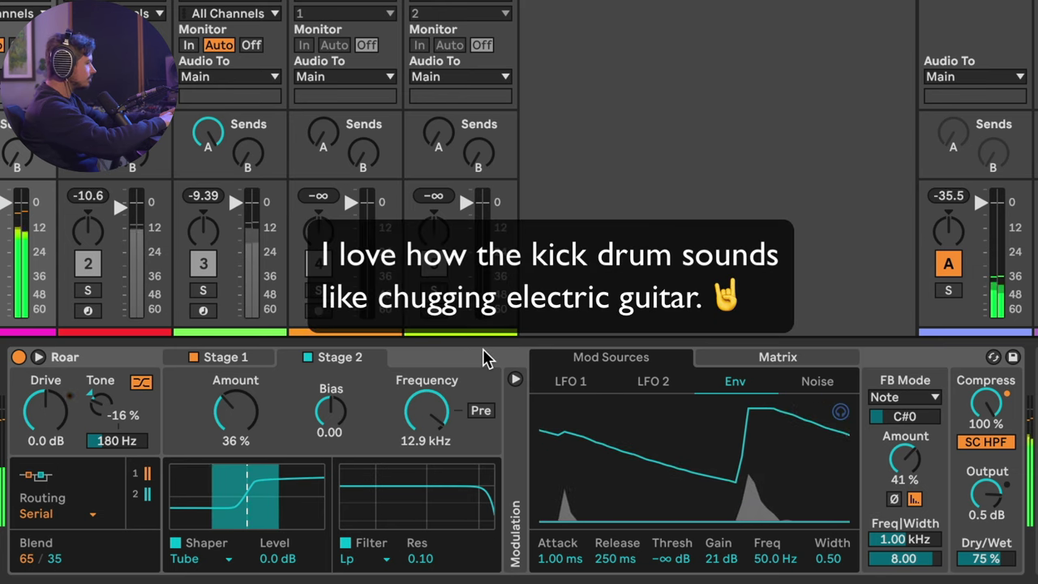
# Step: Examine the modulation sources and modulation matrix of Roar on the drum track
pyautogui.click(753, 362)
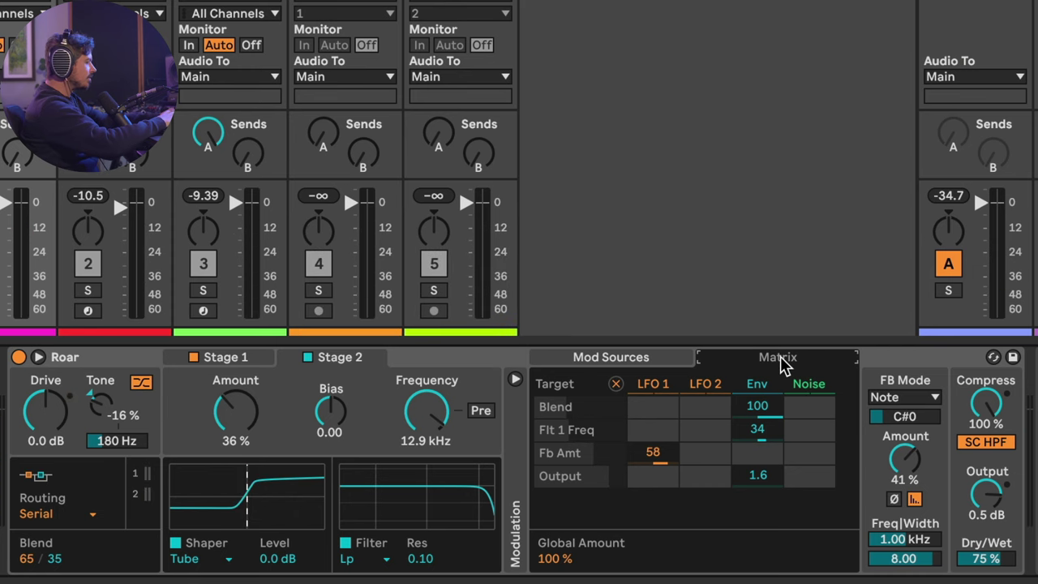
pyautogui.click(655, 364)
pyautogui.click(762, 358)
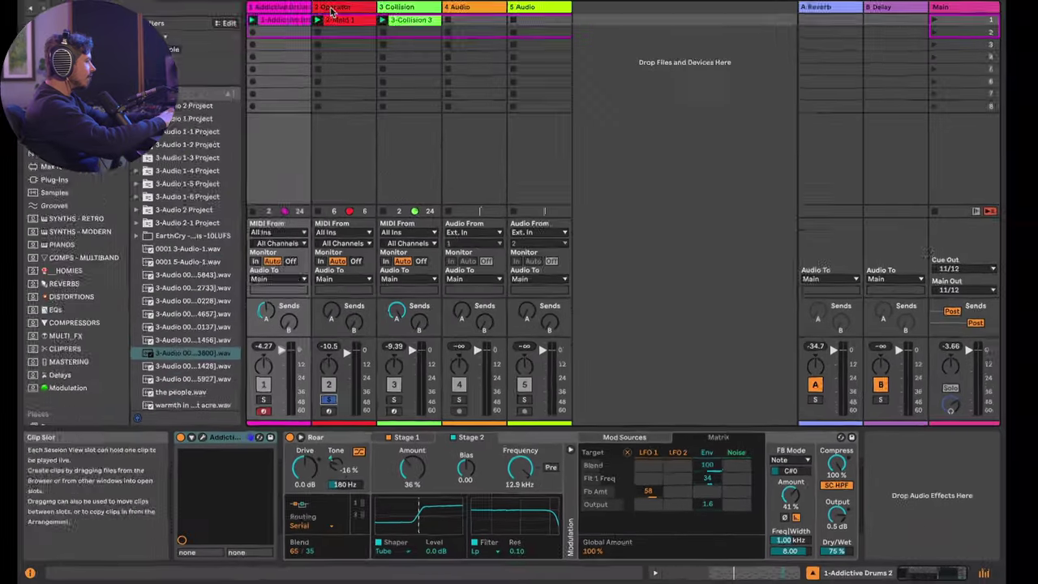
# Step: Select the Operator track and audition it in solo, examining its Roar effect
pyautogui.click(235, 129)
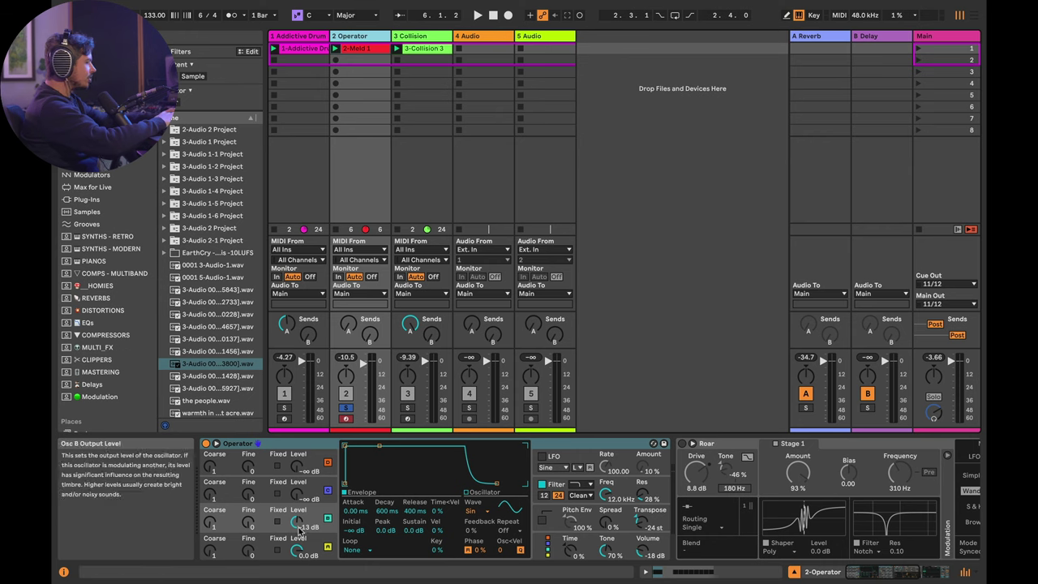
pyautogui.press('space')
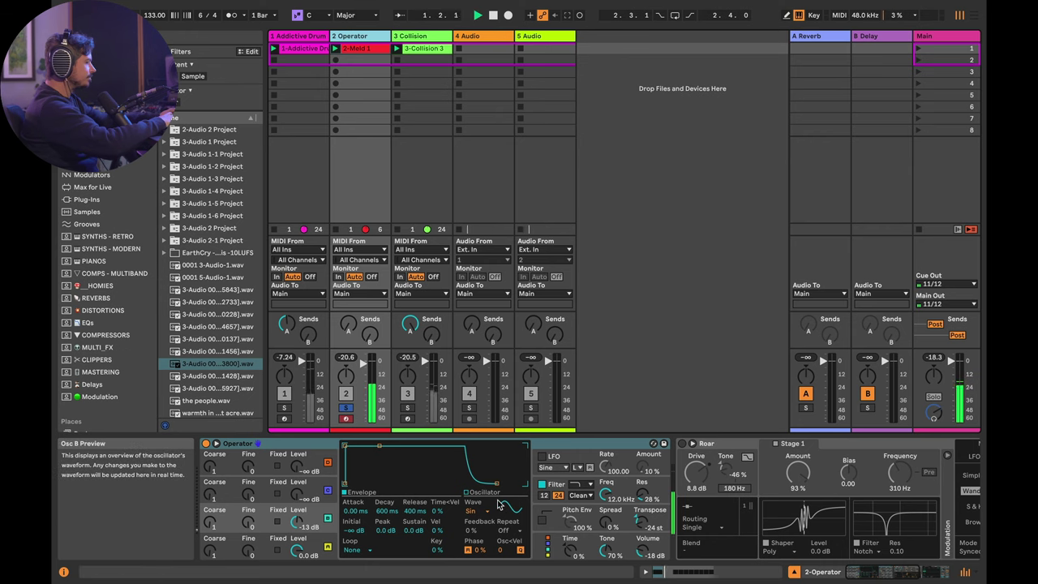
pyautogui.hscroll(5, 499, 504)
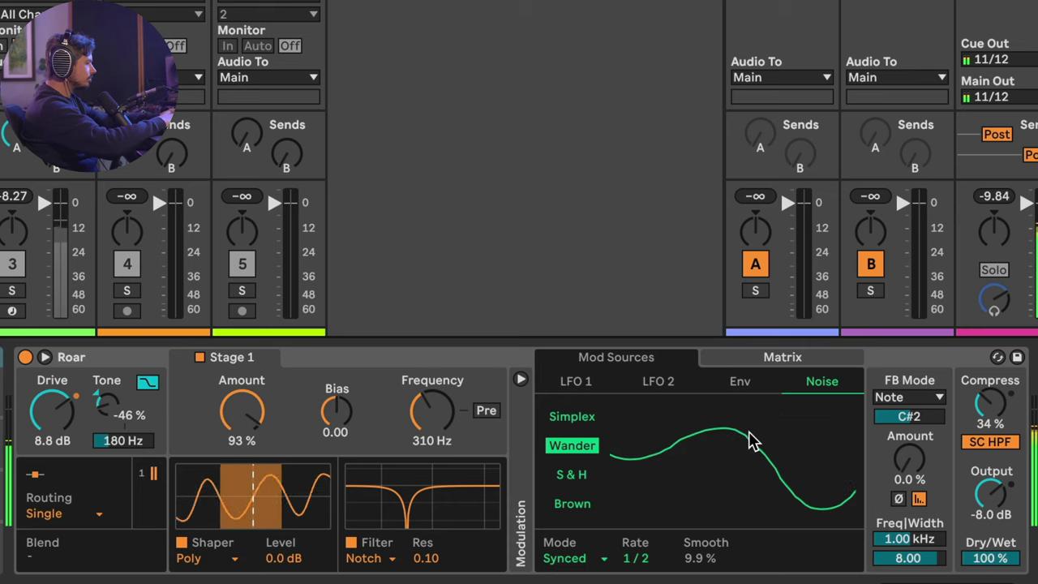
pyautogui.press('space')
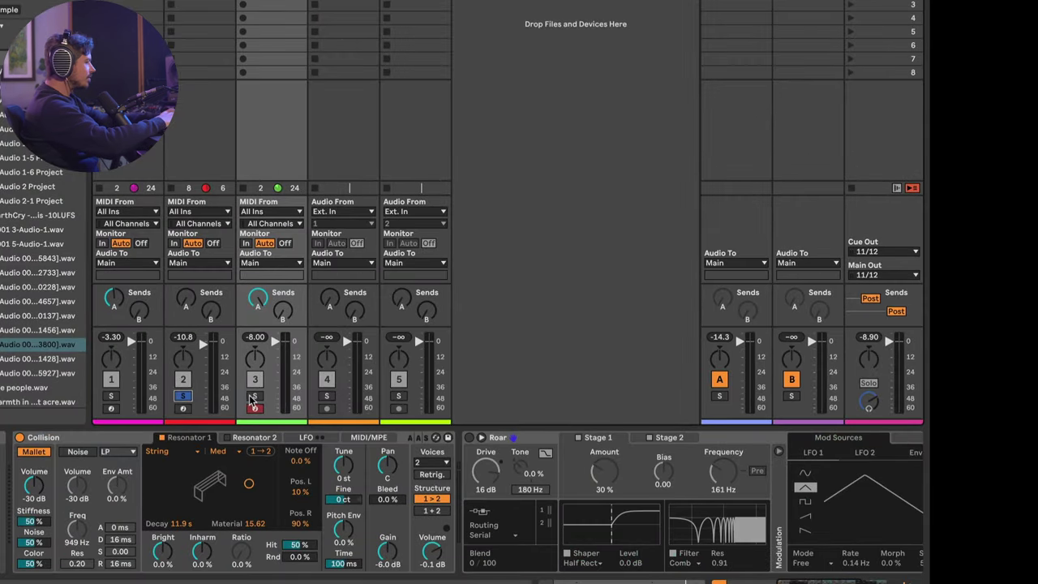
# Step: Solo the Collision track, switch on its Roar effect and raise the rate of LFO 1
pyautogui.click(253, 396)
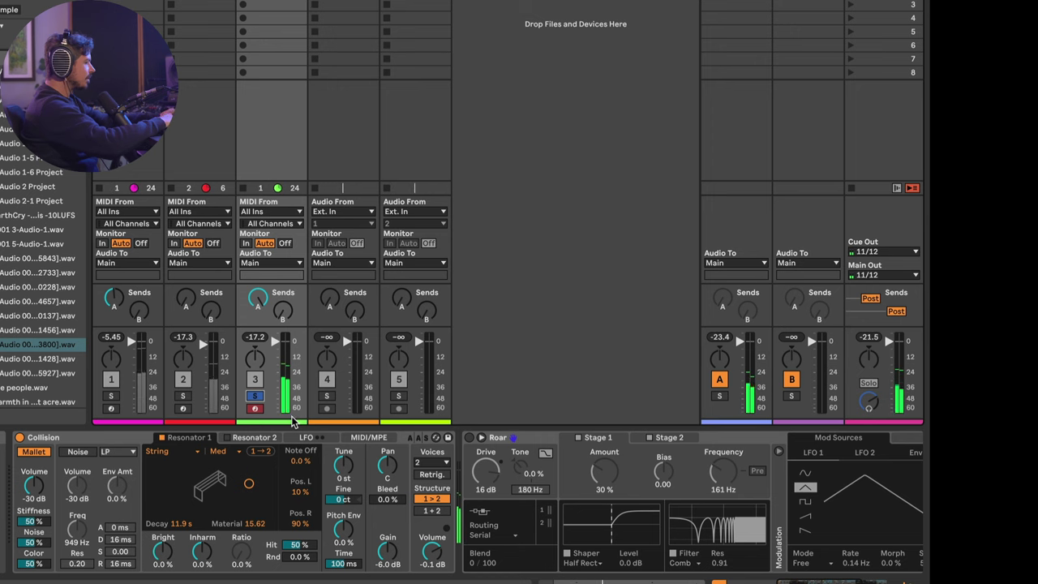
pyautogui.hscroll(5, 377, 462)
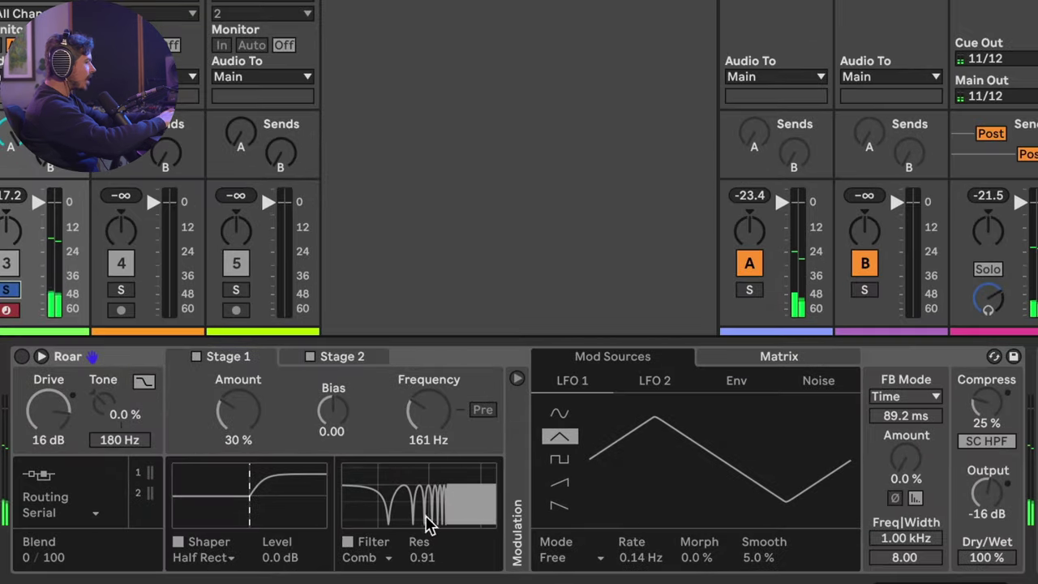
pyautogui.click(23, 358)
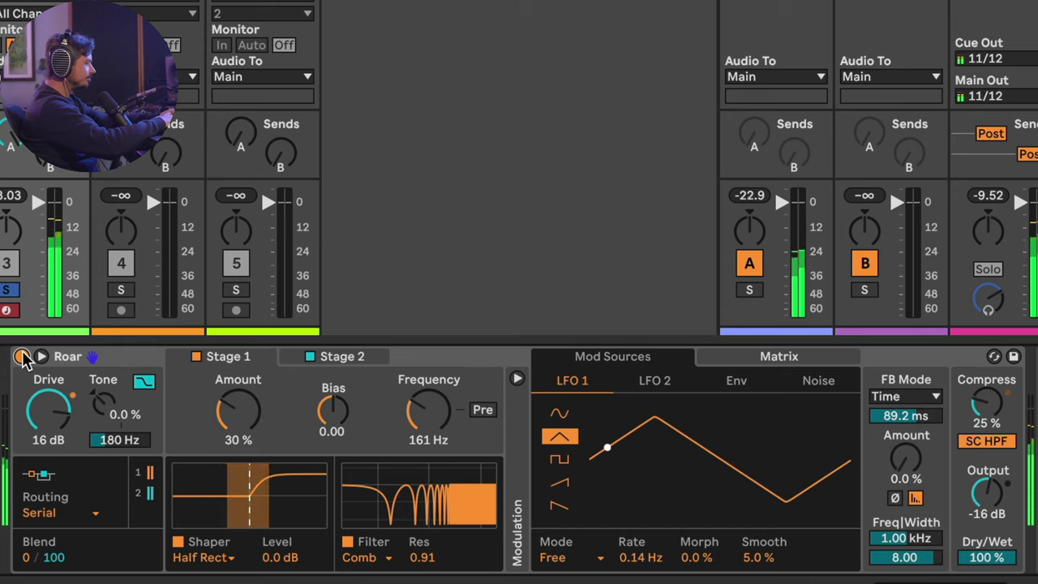
pyautogui.moveTo(640, 558); pyautogui.dragTo(640, 520)
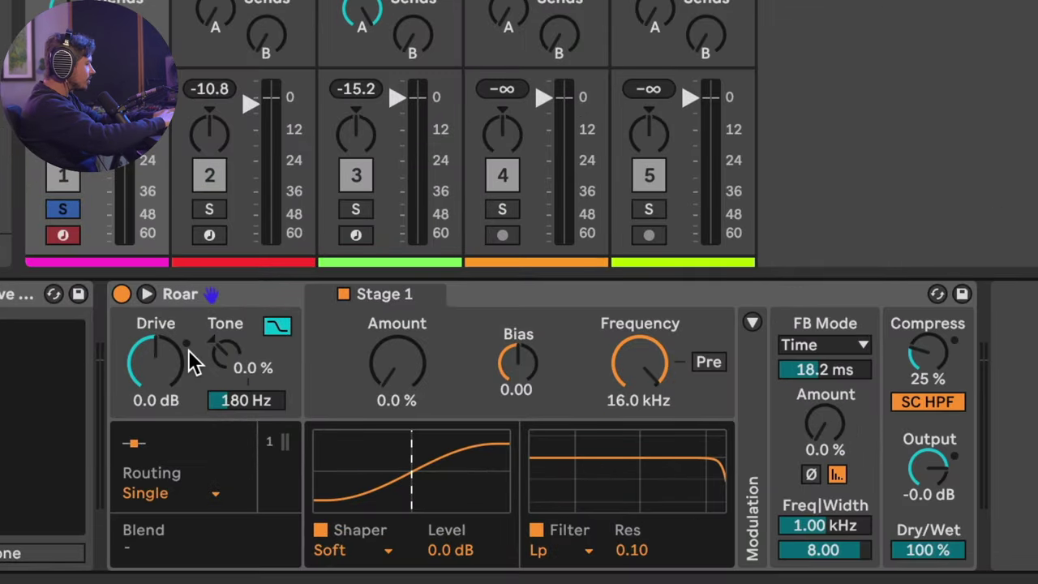
# Step: Audition the soloed drum track through the single-stage Roar with 0 dB drive
pyautogui.click(188, 354)
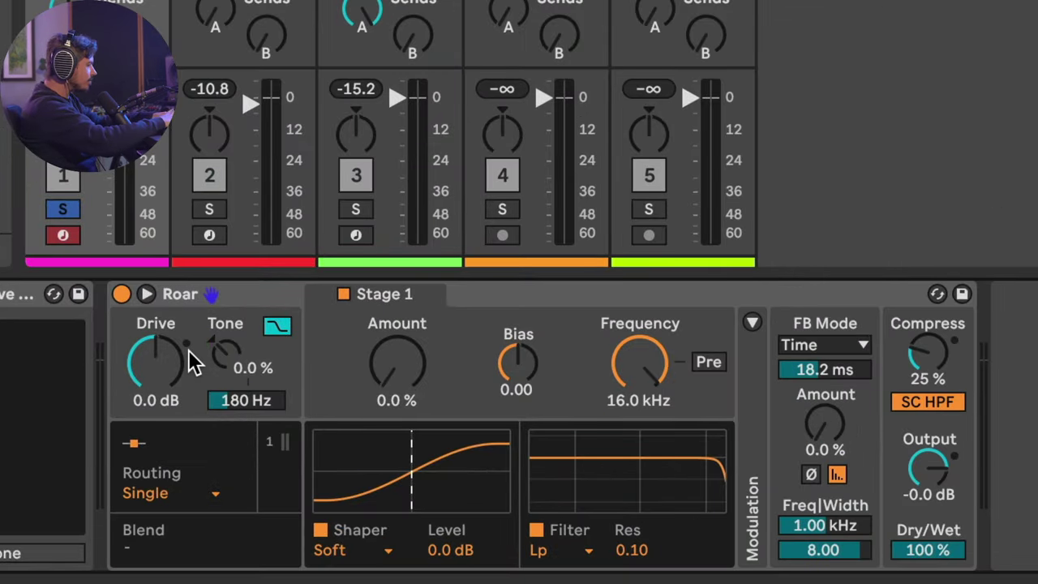
pyautogui.press('space')
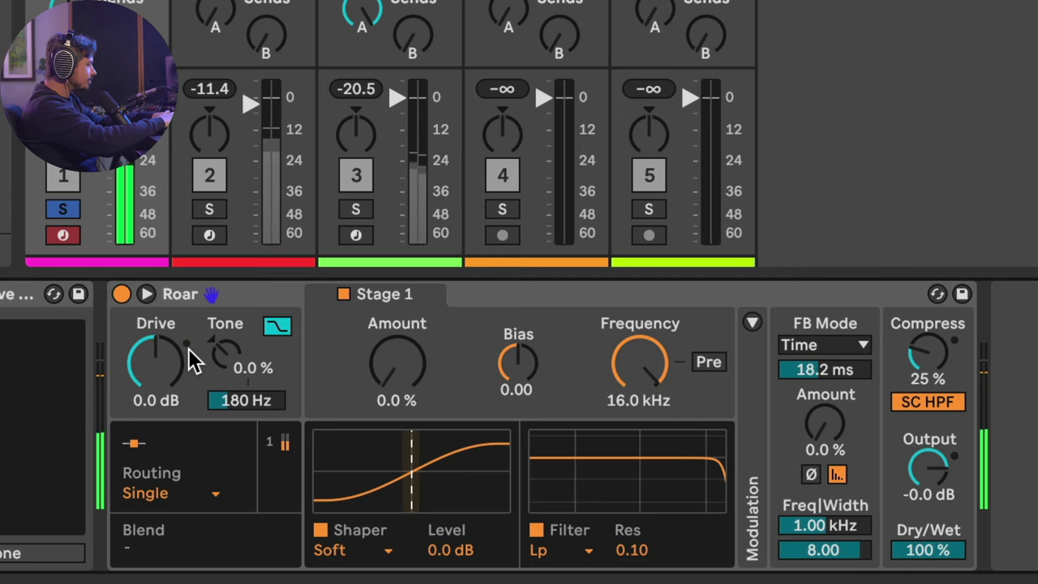
pyautogui.press('space')
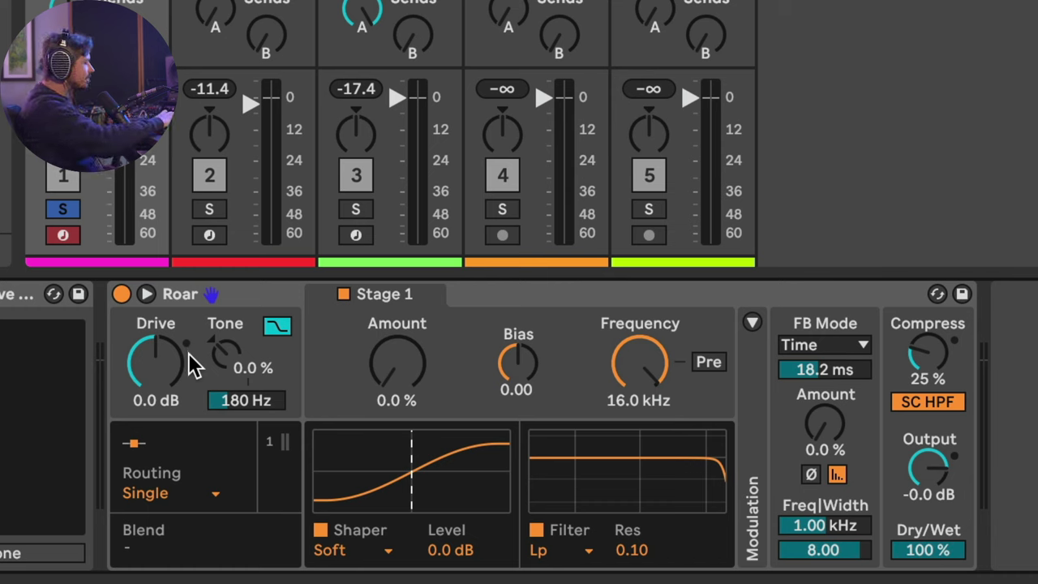
# Step: Set the drum track's Roar drive to 5 dB and its Stage 1 shaper to Tube Preamp
pyautogui.moveTo(156, 361); pyautogui.dragTo(156, 337)
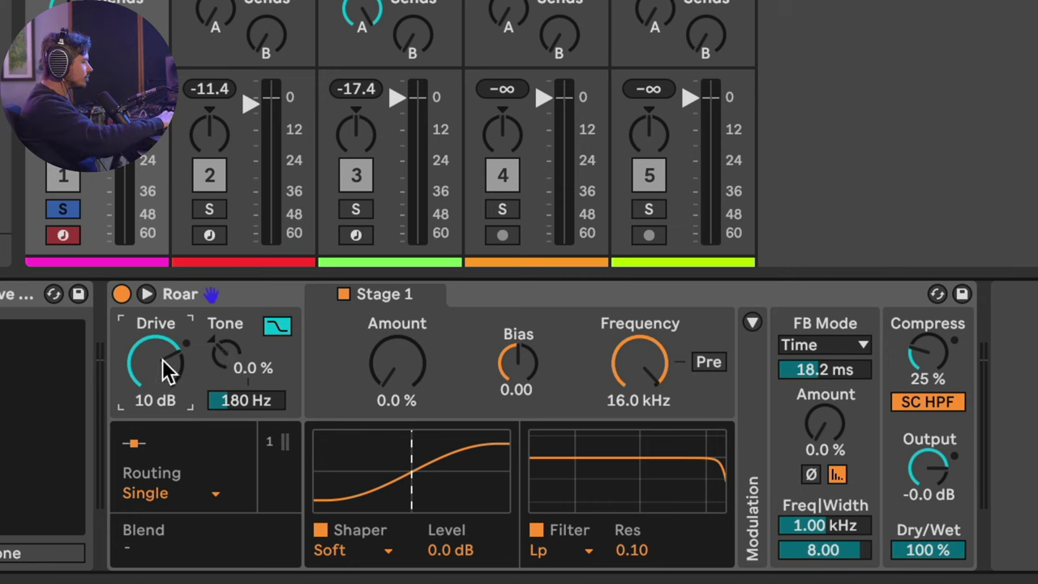
pyautogui.moveTo(160, 359)
pyautogui.mouseDown()
pyautogui.moveTo(161, 390)
pyautogui.moveTo(162, 346)
pyautogui.mouseUp()
pyautogui.click(344, 551)
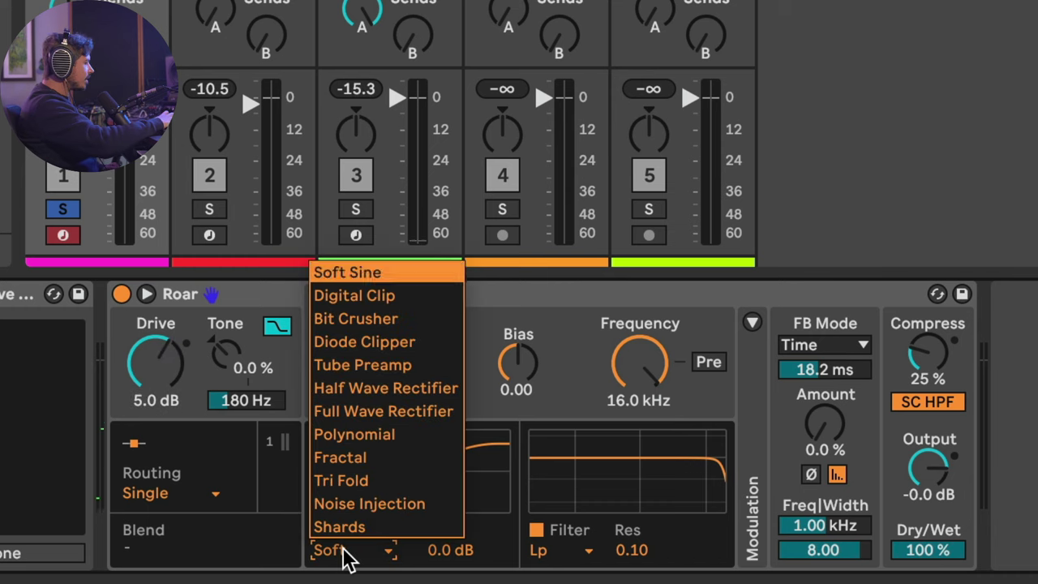
pyautogui.click(374, 364)
# Step: Set Roar's output to -9 dB and the Stage 1 shaper amount to 83%, auditioning the drums along the way
pyautogui.moveTo(398, 364); pyautogui.dragTo(399, 284)
pyautogui.moveTo(910, 466); pyautogui.dragTo(909, 480)
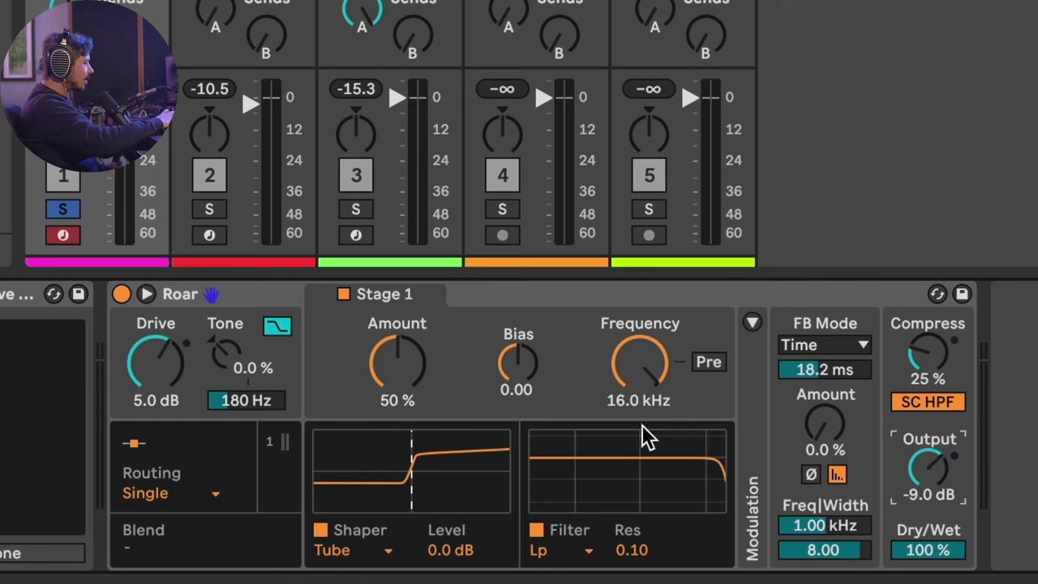
pyautogui.press('space')
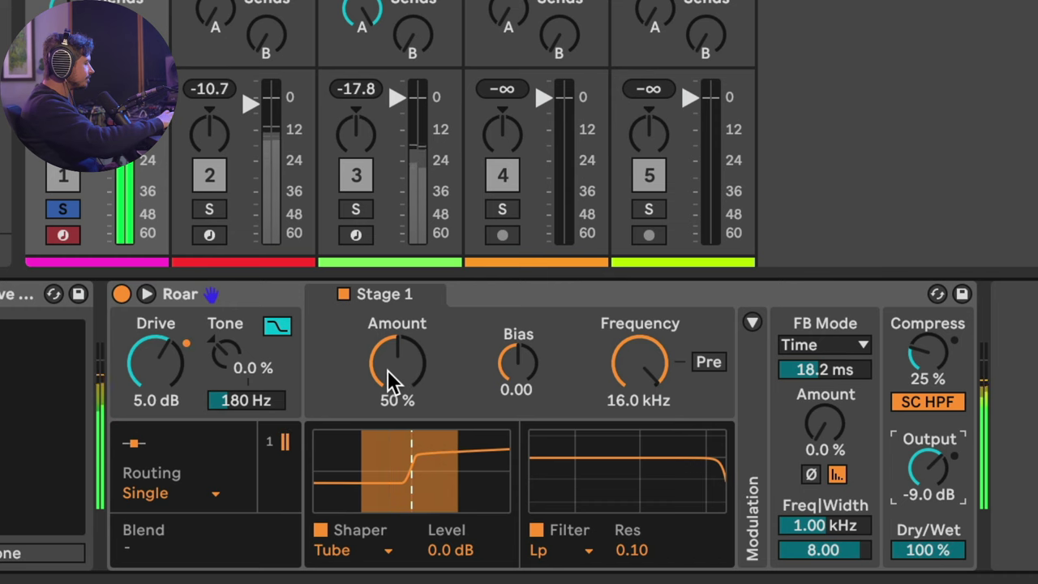
pyautogui.press('space')
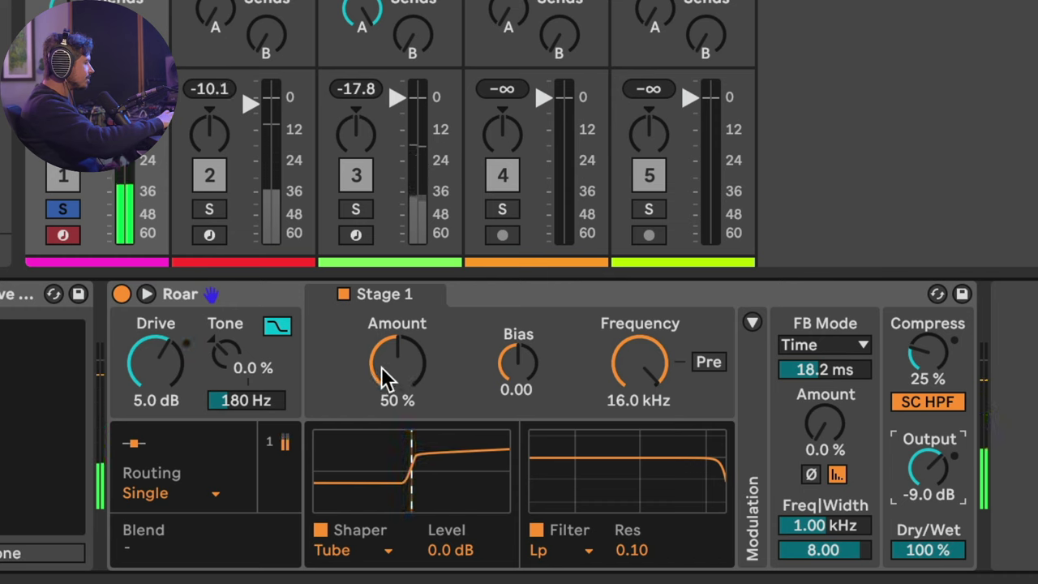
pyautogui.moveTo(383, 368); pyautogui.dragTo(383, 324)
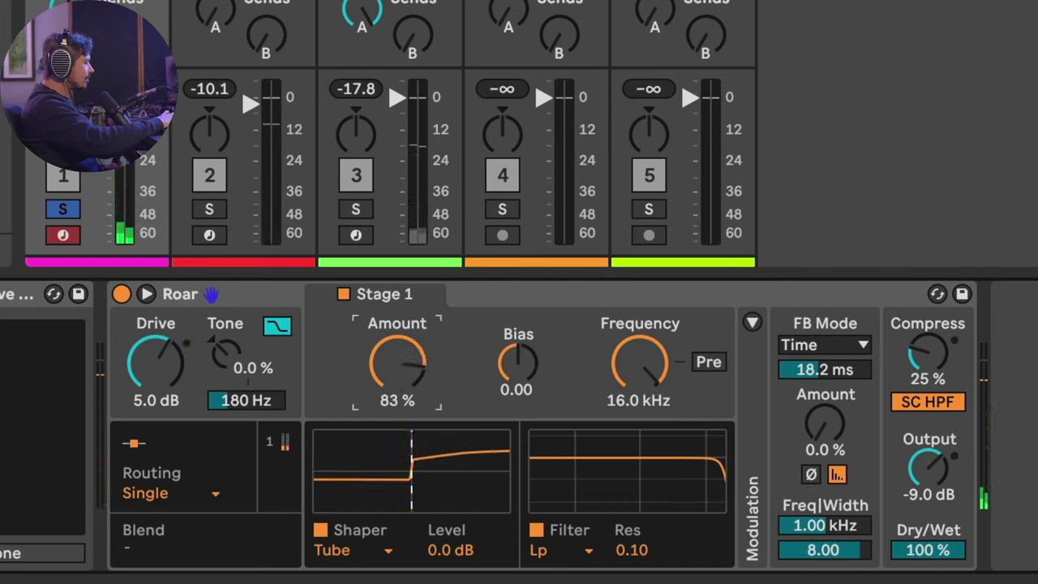
pyautogui.press('space')
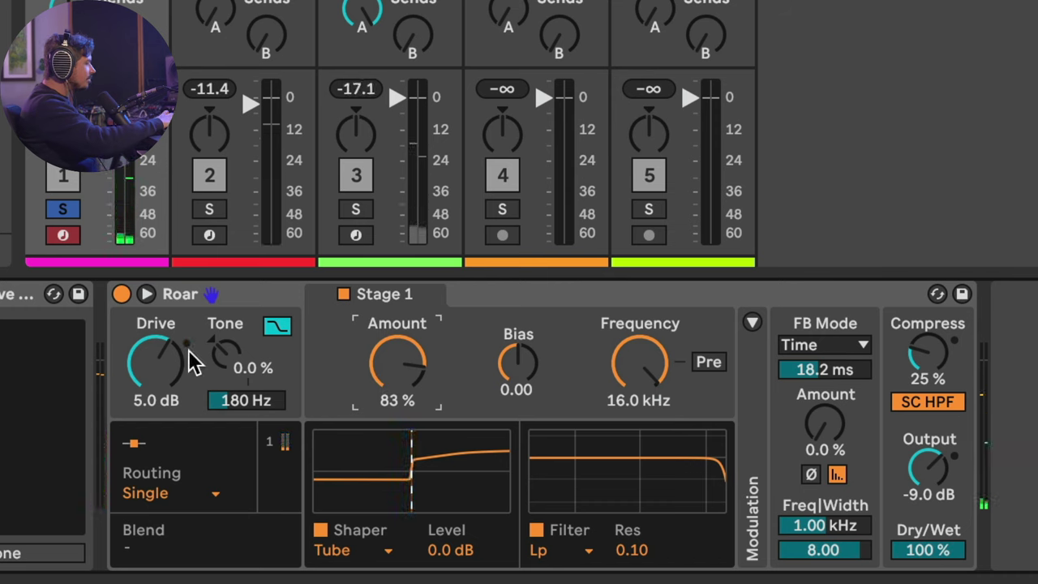
# Step: Try different negative values for Roar's tone, ending at -71%
pyautogui.click(227, 359)
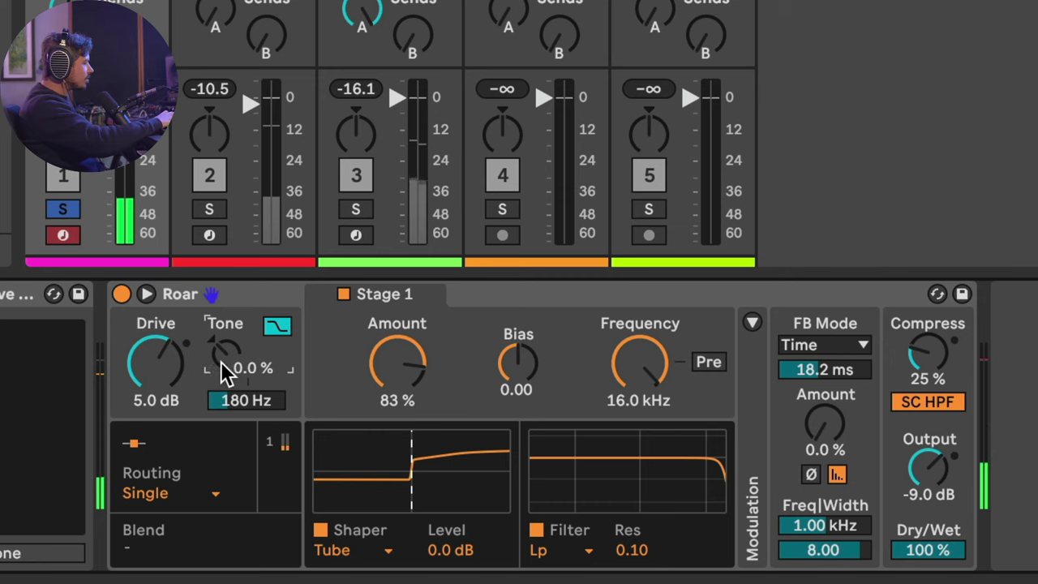
pyautogui.moveTo(227, 359); pyautogui.dragTo(227, 398)
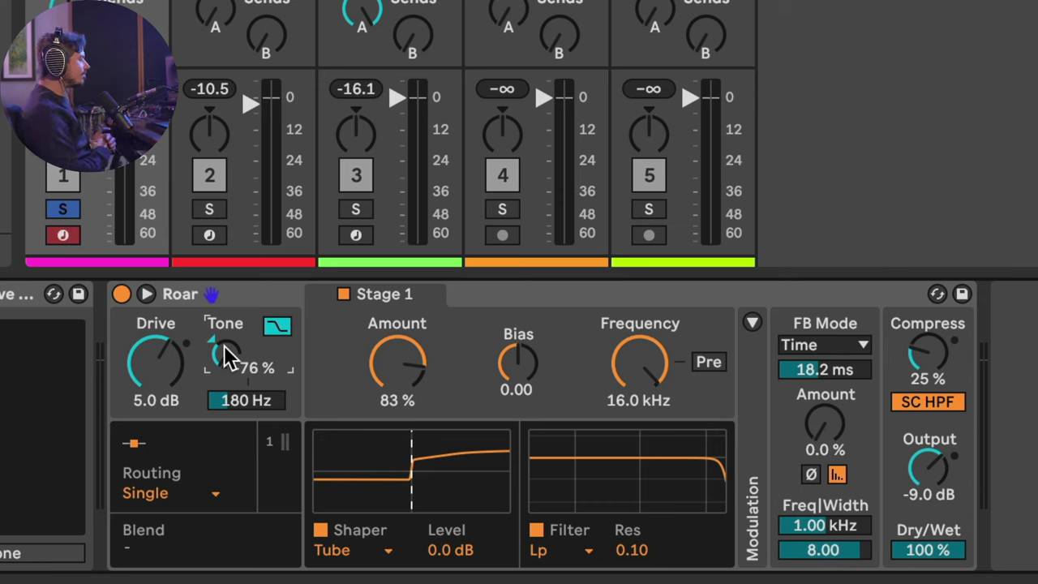
pyautogui.moveTo(230, 355); pyautogui.dragTo(229, 420)
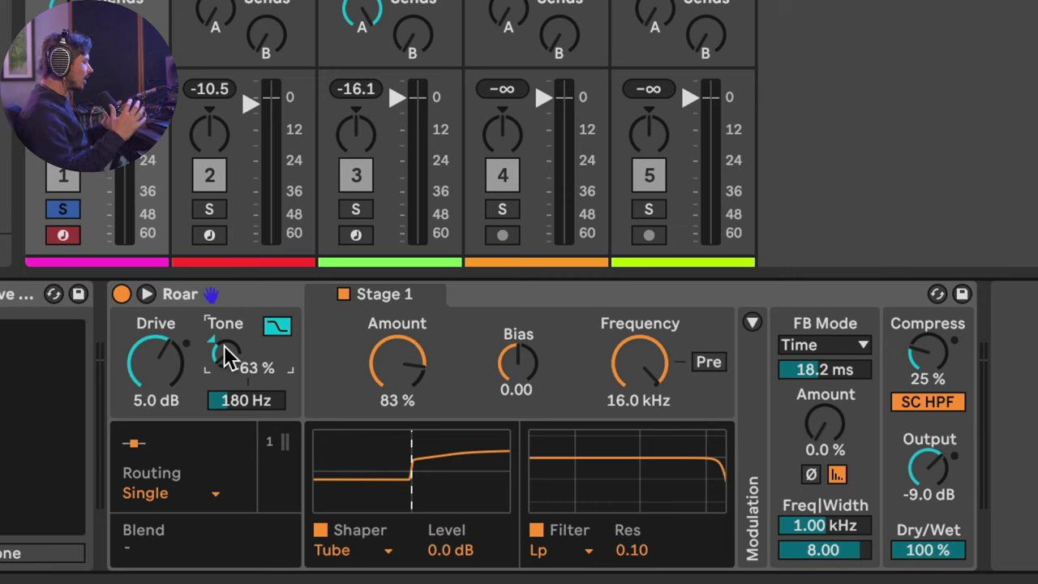
pyautogui.moveTo(224, 345); pyautogui.dragTo(223, 387)
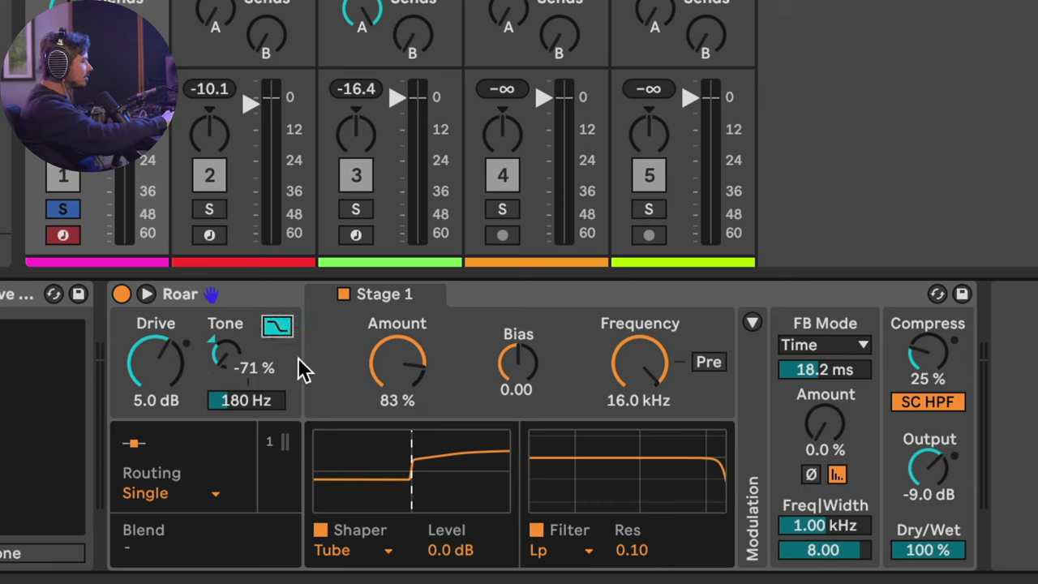
# Step: Audition the drums with Roar's tone compensation switched on and off, lowering the tone to -86%
pyautogui.press('space')
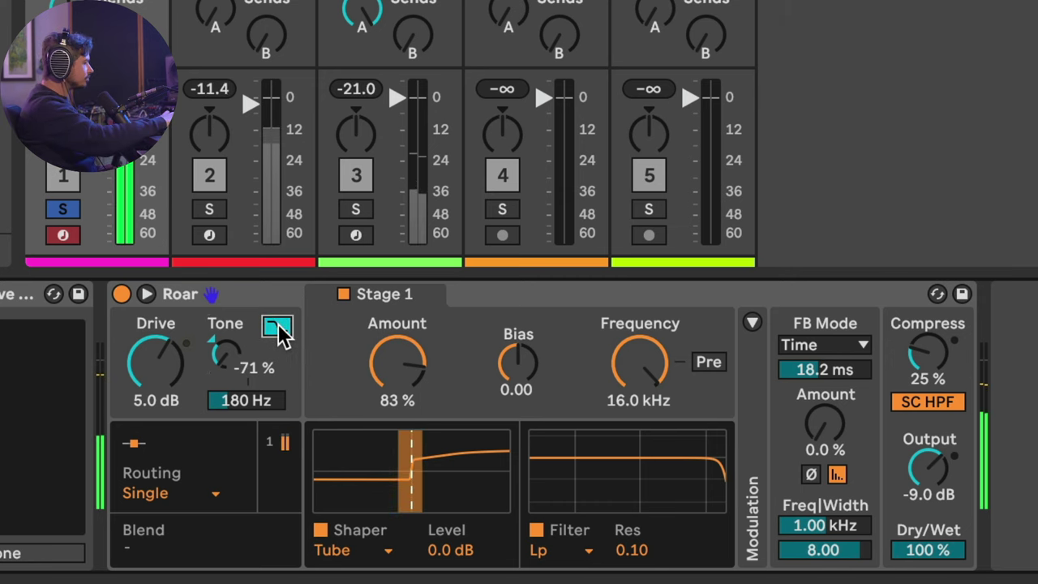
pyautogui.click(276, 327)
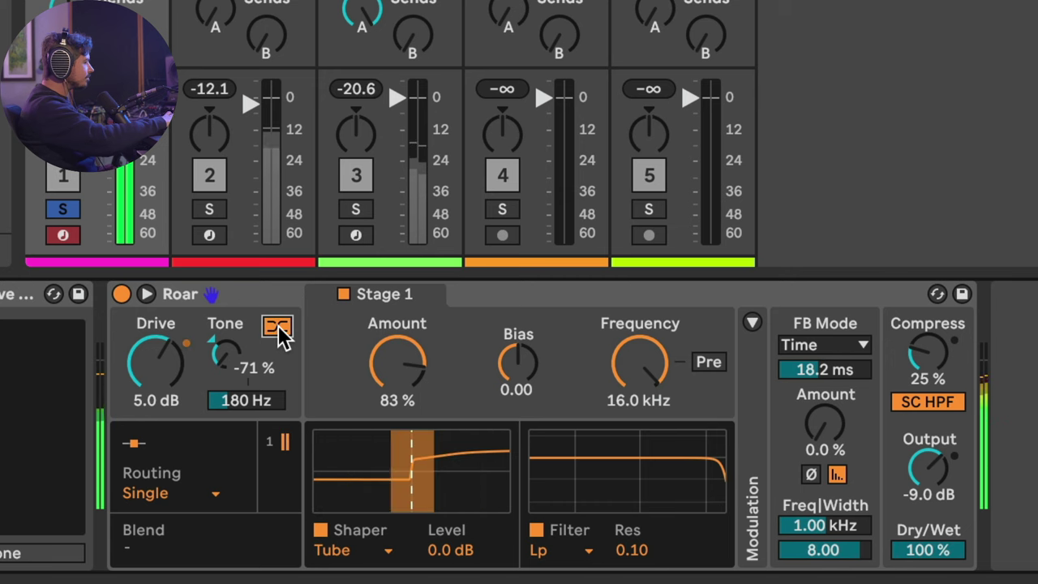
pyautogui.moveTo(225, 352)
pyautogui.mouseDown()
pyautogui.moveTo(225, 381)
pyautogui.moveTo(224, 371)
pyautogui.mouseUp()
pyautogui.click(277, 327)
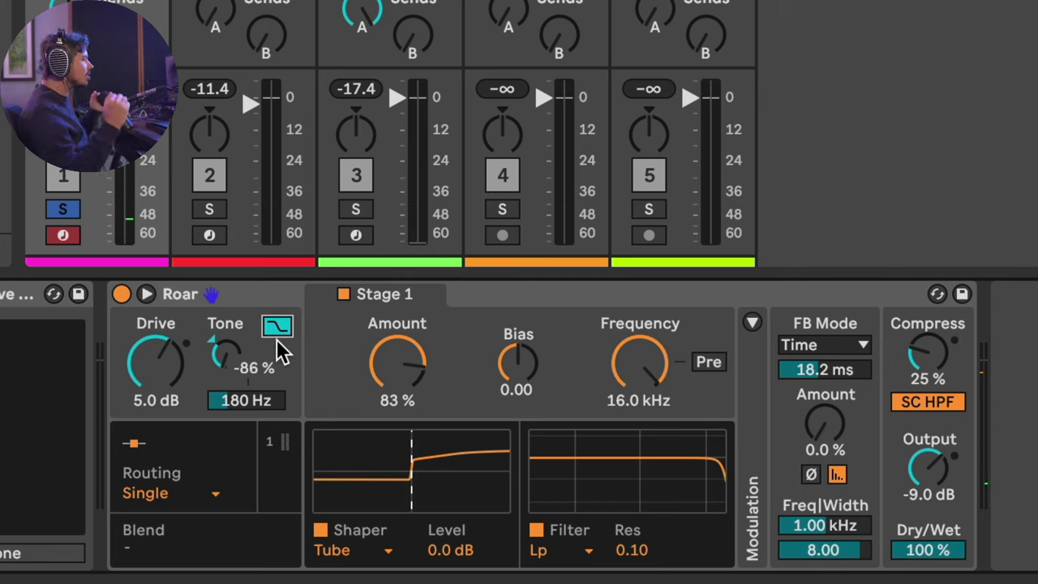
# Step: Raise Roar's tone to 40% and compare the drums with and without tone compensation, leaving compensation on
pyautogui.moveTo(227, 356); pyautogui.dragTo(227, 260)
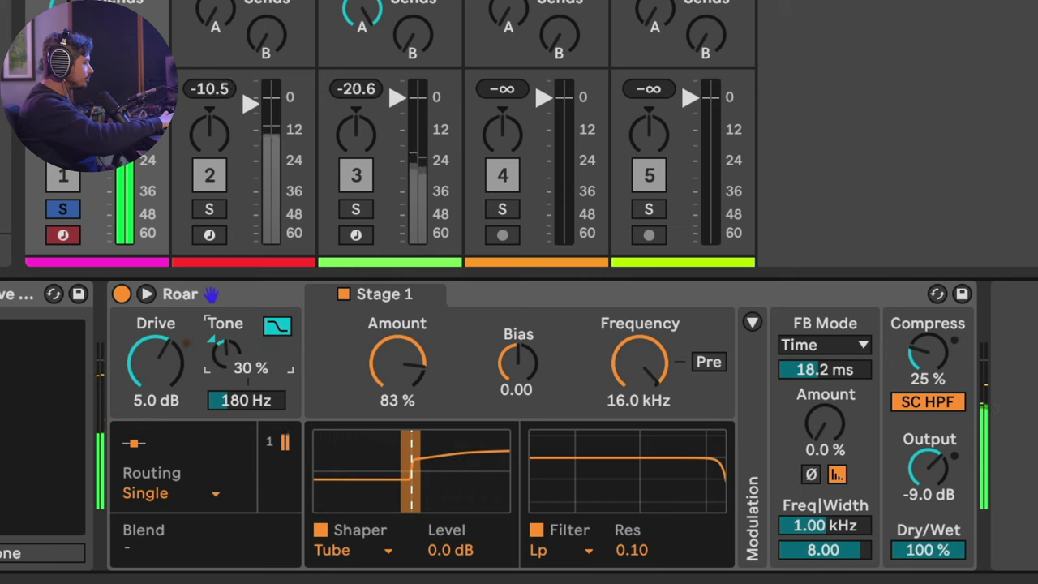
pyautogui.moveTo(225, 352)
pyautogui.mouseDown()
pyautogui.moveTo(225, 343)
pyautogui.moveTo(232, 359)
pyautogui.mouseUp()
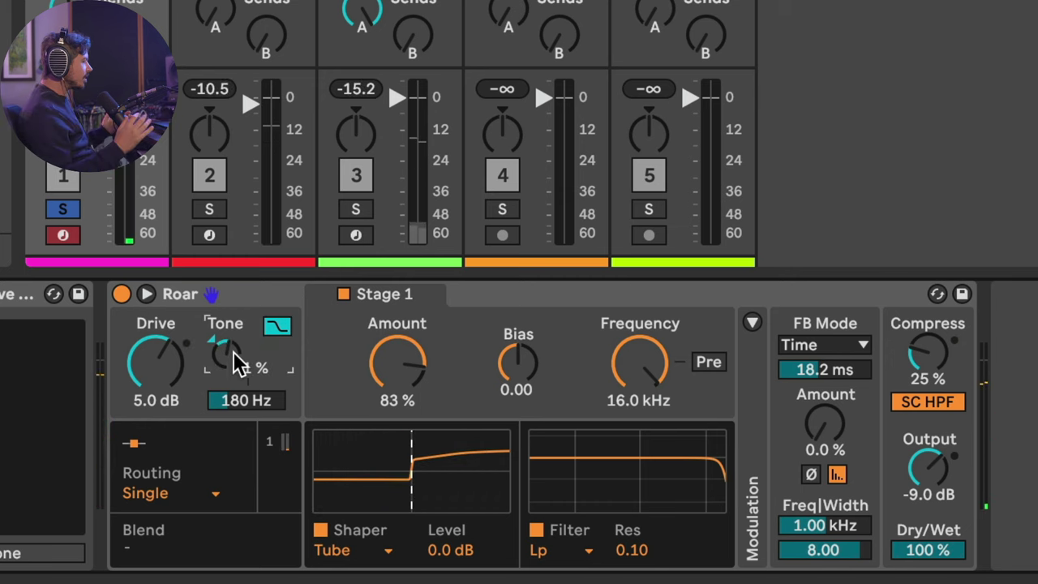
pyautogui.click(276, 327)
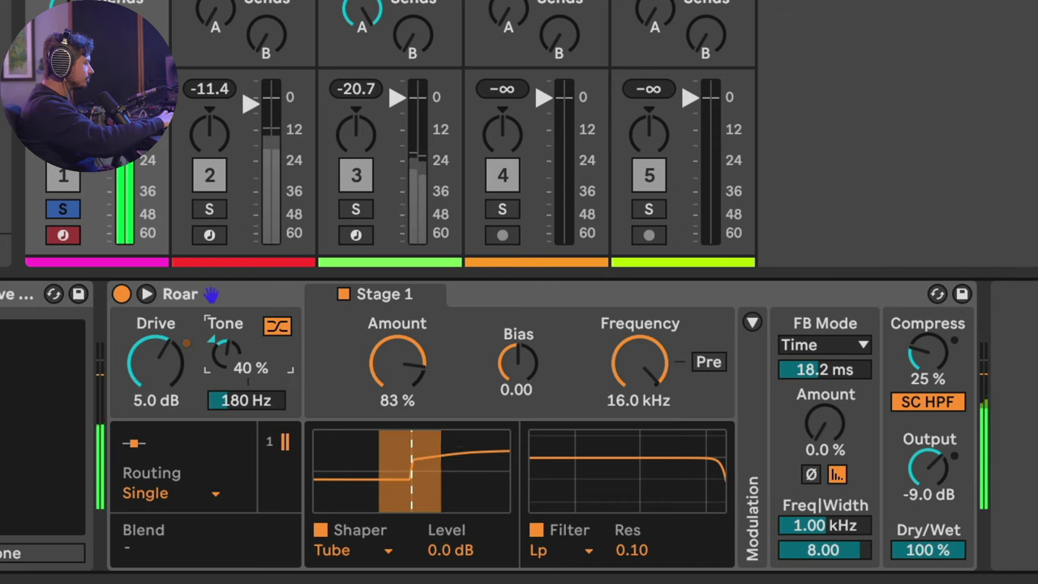
pyautogui.click(278, 327)
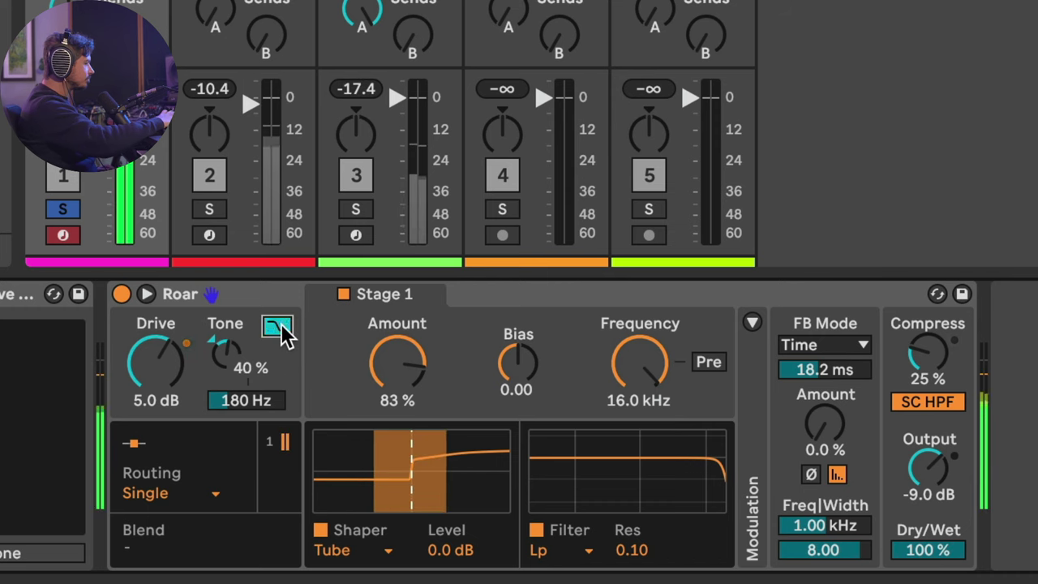
pyautogui.click(279, 327)
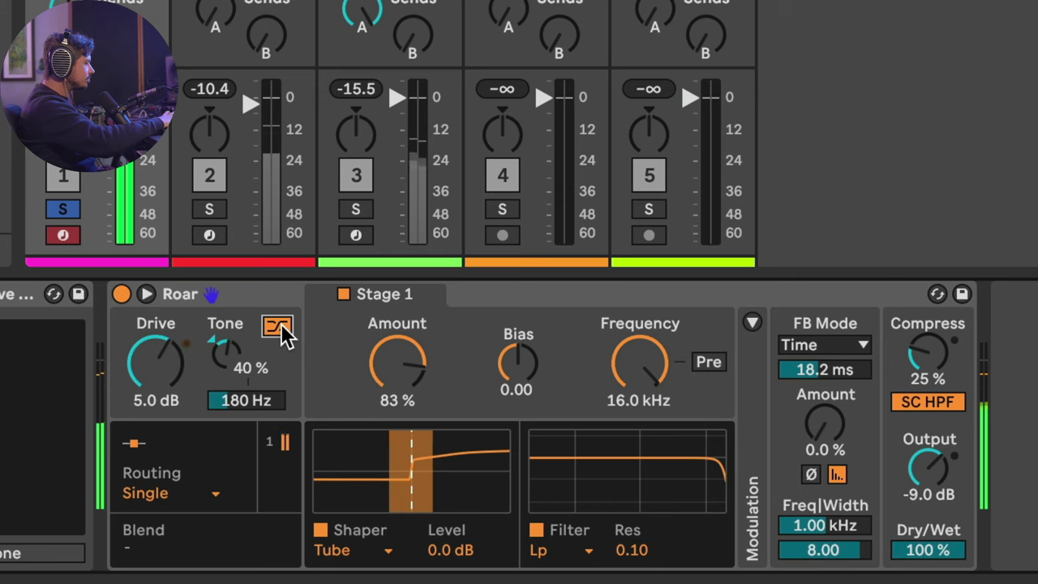
# Step: Sweep the tone crossover frequency between about 90 Hz and 311 Hz, auditioning the drums with tone lowered to -52%
pyautogui.click(254, 400)
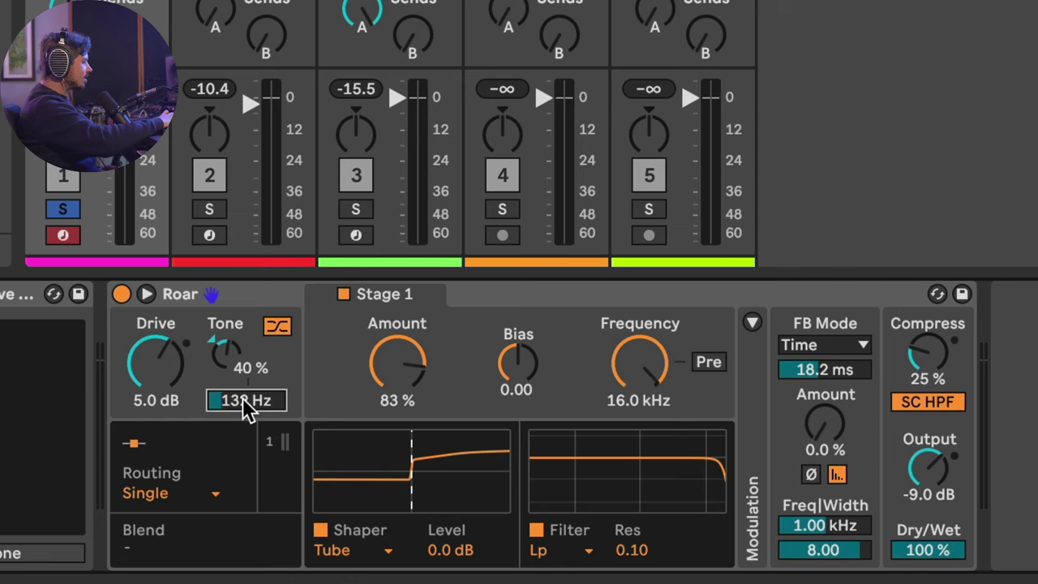
pyautogui.moveTo(243, 397); pyautogui.dragTo(242, 374)
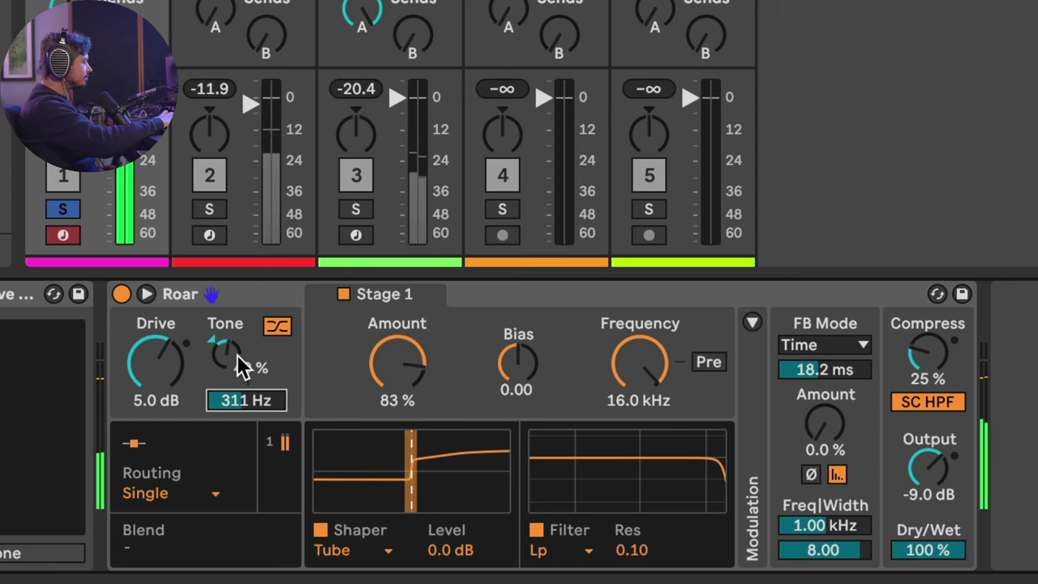
pyautogui.moveTo(225, 350); pyautogui.dragTo(243, 437)
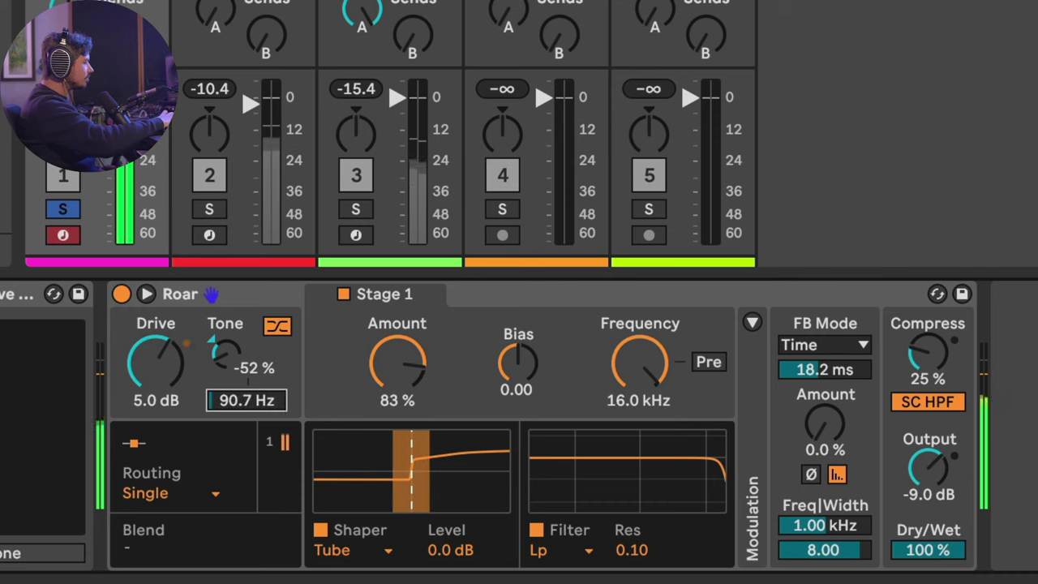
# Step: Reset Roar's tone to 0% and set its crossover frequency to 180 Hz
pyautogui.click(223, 356)
pyautogui.press('Delete')
pyautogui.click(235, 399)
pyautogui.write('180')
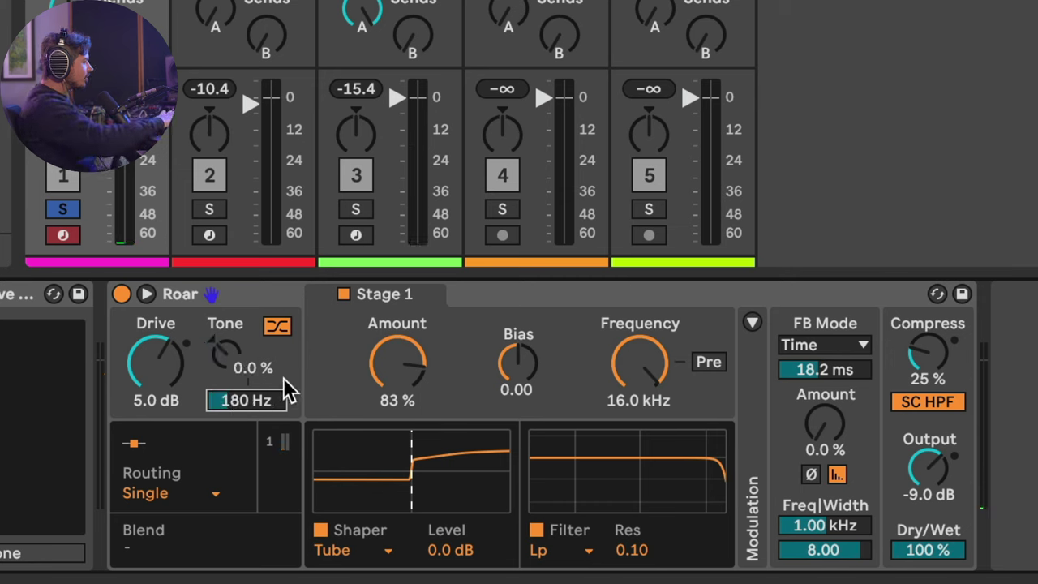
# Step: Raise Roar's tone to 28% and lower Dry/Wet to 0%
pyautogui.moveTo(229, 363); pyautogui.dragTo(230, 352)
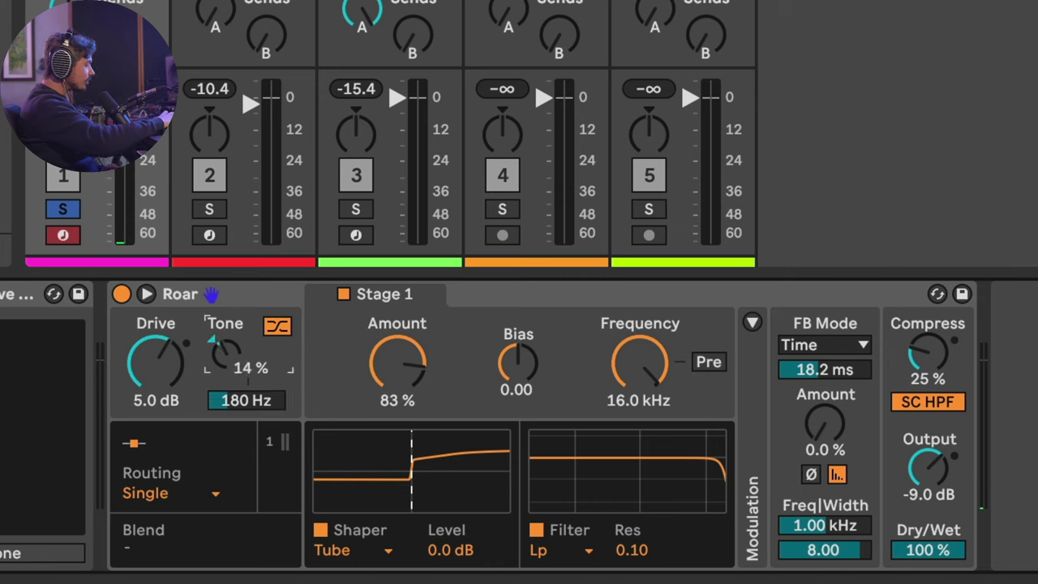
pyautogui.click(929, 549)
pyautogui.write('0')
pyautogui.press('Return')
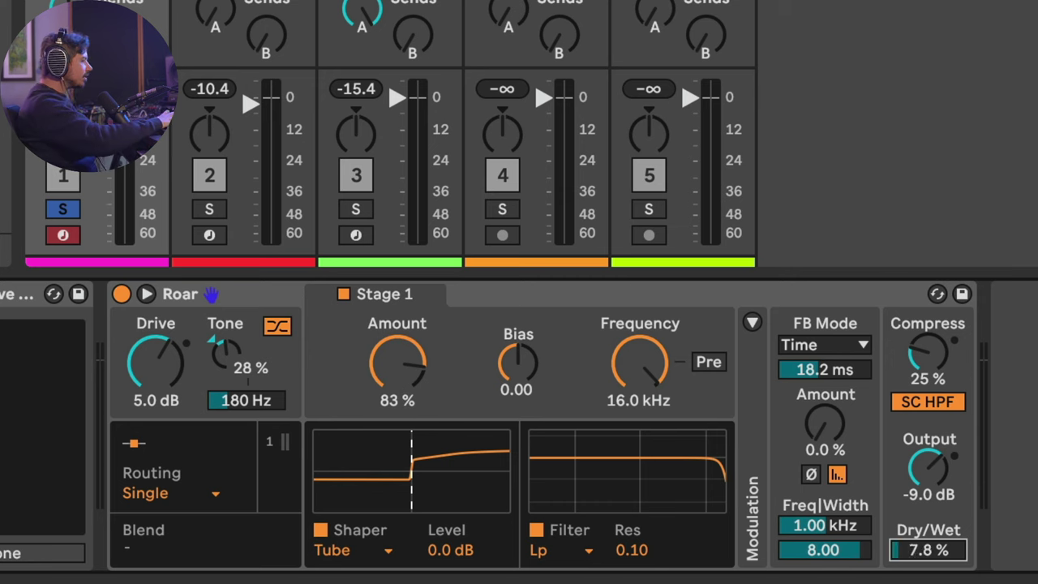
# Step: Blend Roar in at 20% Dry/Wet with tone at 24%, tone compensation off and drive at 3 dB
pyautogui.moveTo(159, 385); pyautogui.dragTo(160, 380)
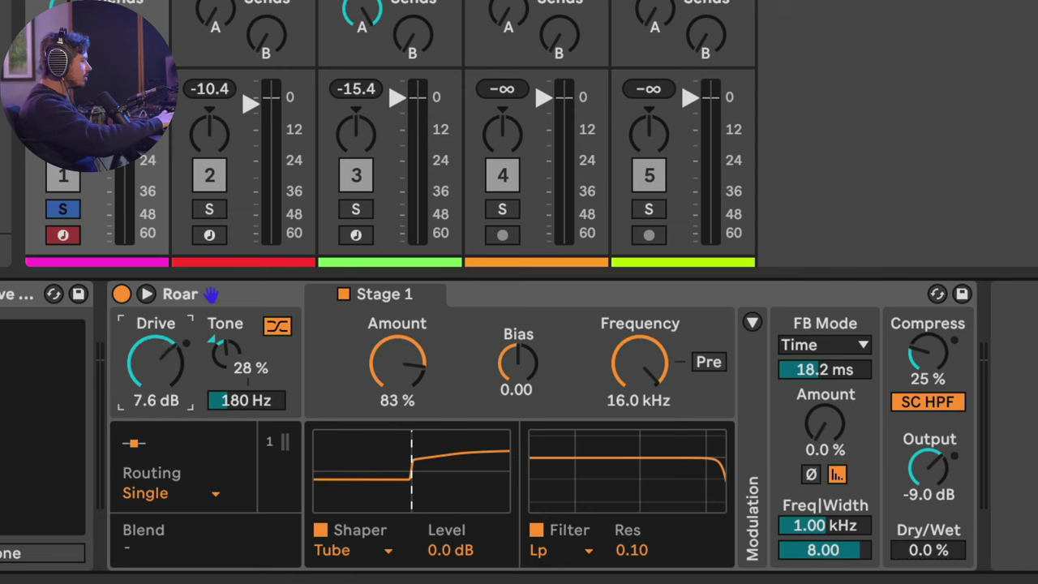
pyautogui.moveTo(920, 549); pyautogui.dragTo(920, 533)
pyautogui.moveTo(225, 351)
pyautogui.mouseDown()
pyautogui.moveTo(225, 337)
pyautogui.moveTo(224, 358)
pyautogui.mouseUp()
pyautogui.click(277, 325)
pyautogui.moveTo(156, 360)
pyautogui.mouseDown()
pyautogui.moveTo(156, 393)
pyautogui.moveTo(156, 381)
pyautogui.mouseUp()
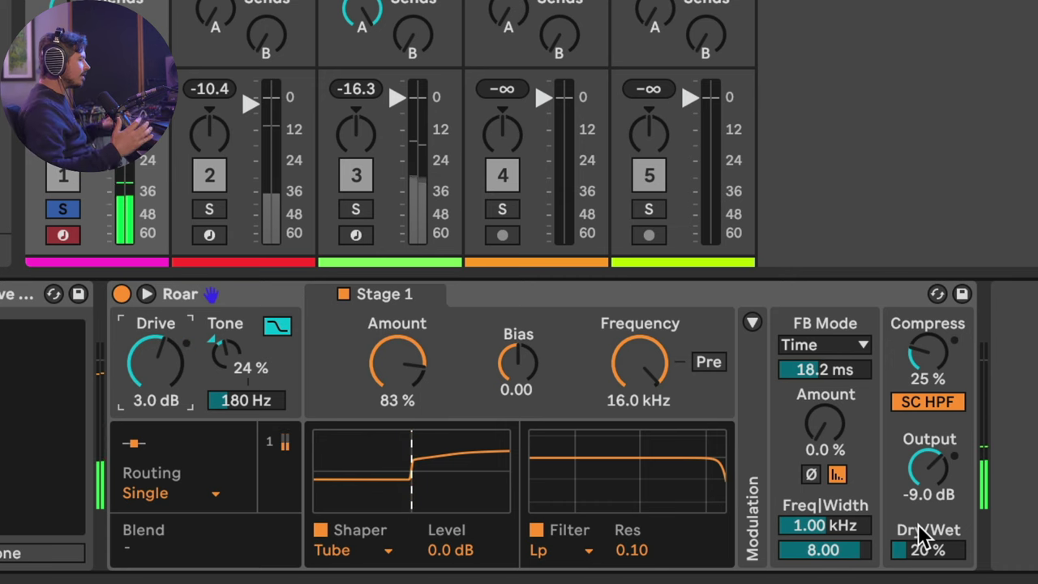
# Step: Restore Dry/Wet to 100%, setting Roar's drive to 0 dB and the Stage 1 shaper amount to 65%
pyautogui.doubleClick(938, 549)
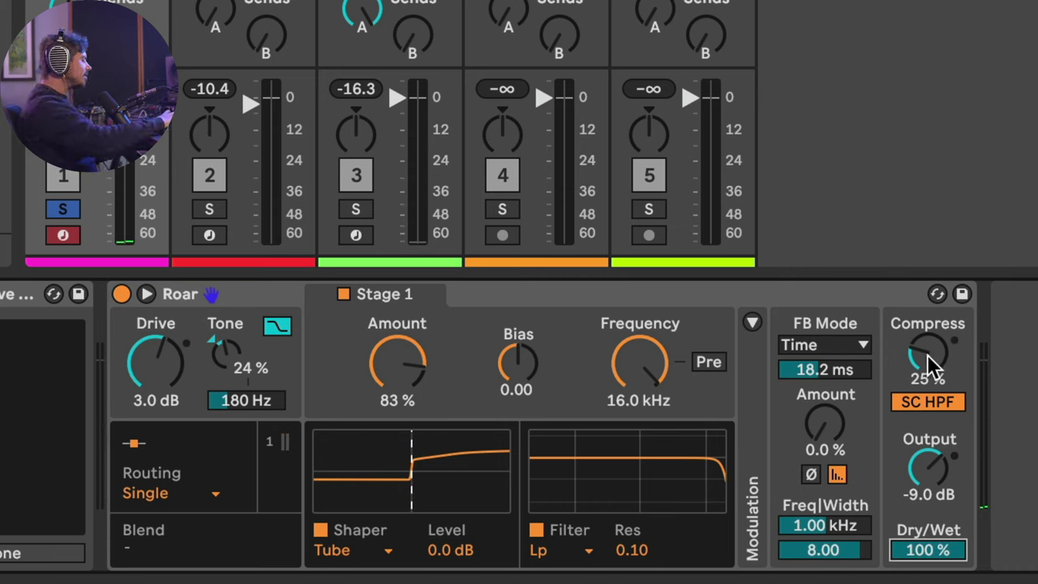
pyautogui.click(926, 354)
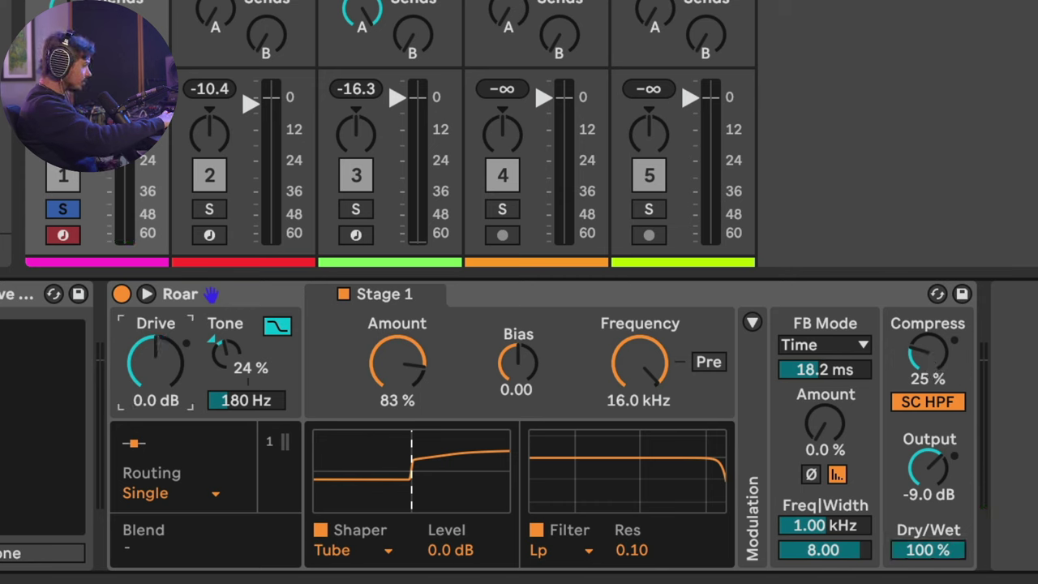
pyautogui.moveTo(397, 362); pyautogui.dragTo(397, 385)
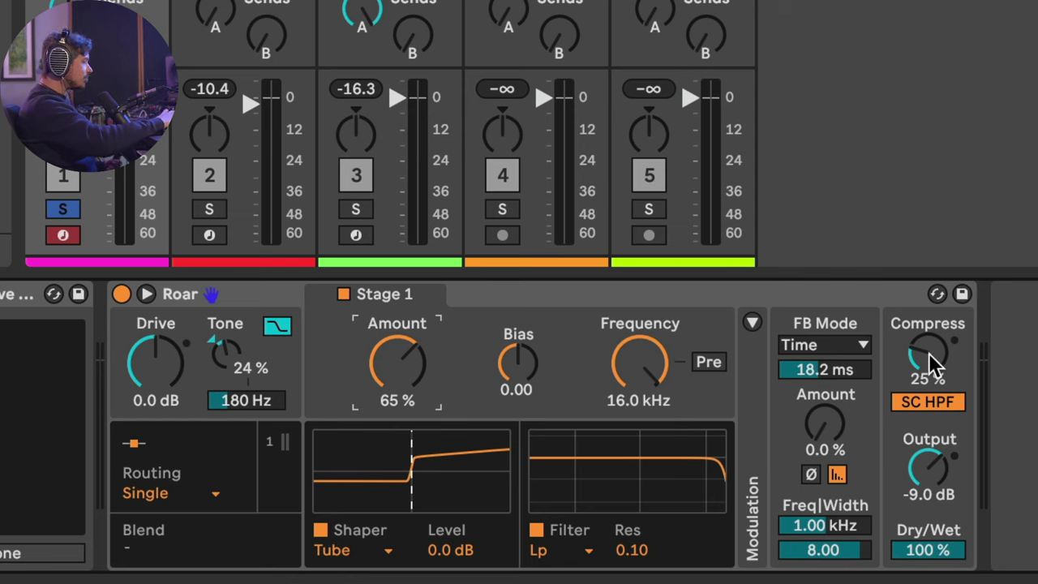
# Step: Raise Roar's compression to 87% and the output to -4.7 dB while auditioning the drums
pyautogui.moveTo(926, 354); pyautogui.dragTo(927, 304)
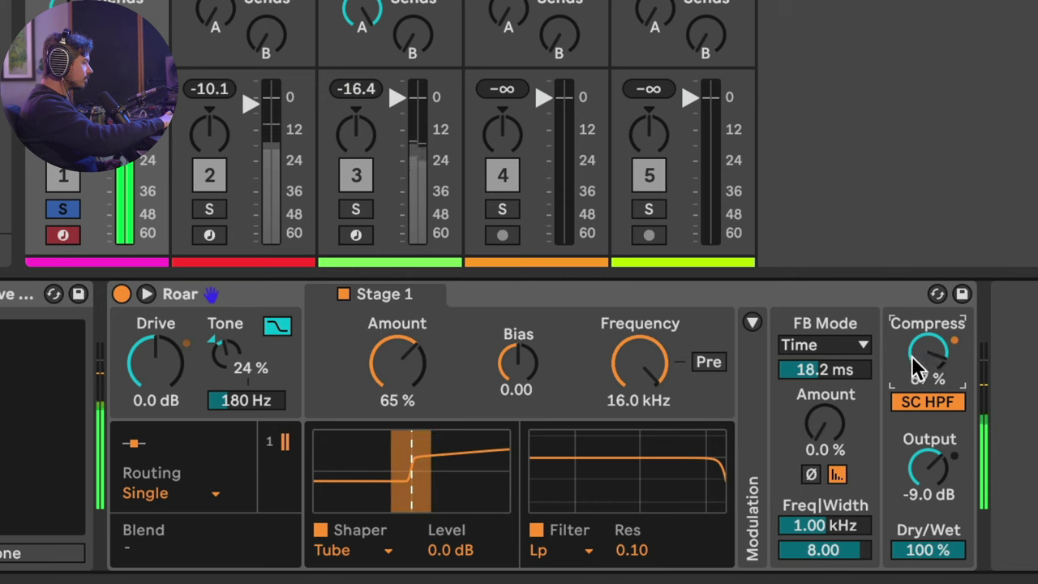
pyautogui.click(929, 471)
pyautogui.moveTo(928, 470); pyautogui.dragTo(929, 460)
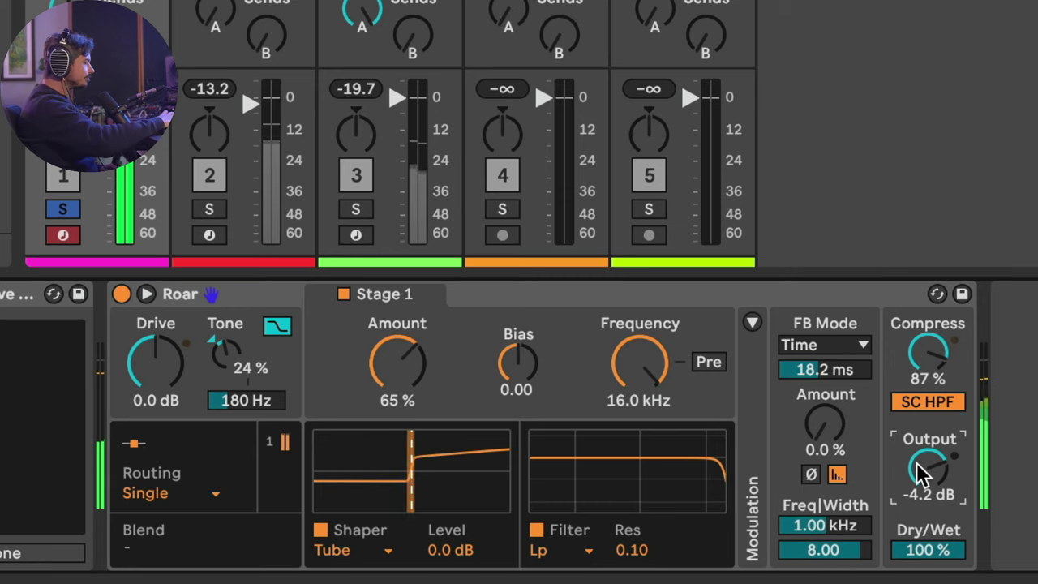
pyautogui.moveTo(921, 471); pyautogui.dragTo(920, 473)
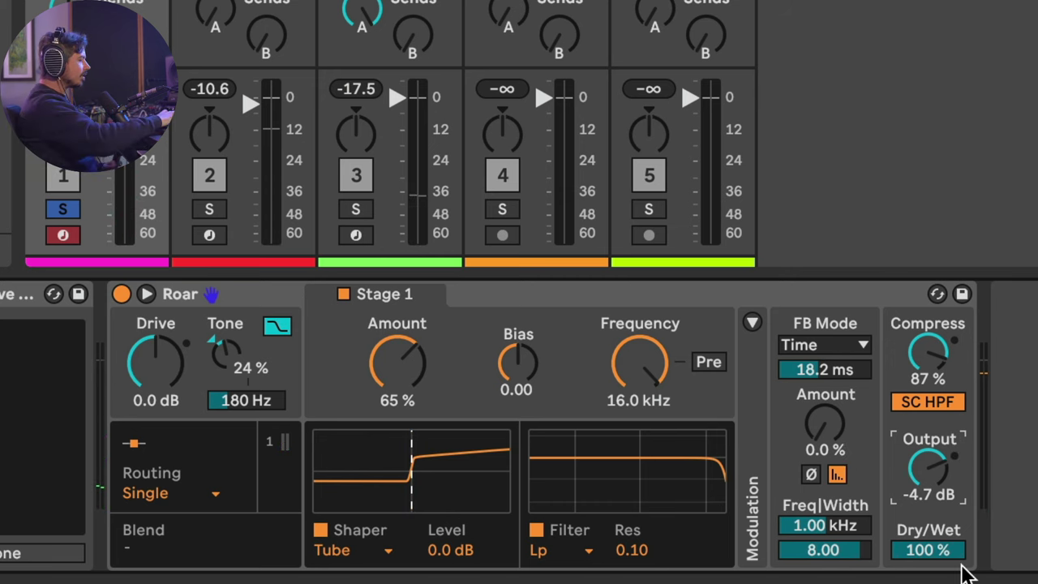
# Step: Set Roar's Dry/Wet to 41% and compare the drums with the effect bypassed and active
pyautogui.moveTo(930, 551); pyautogui.dragTo(932, 551)
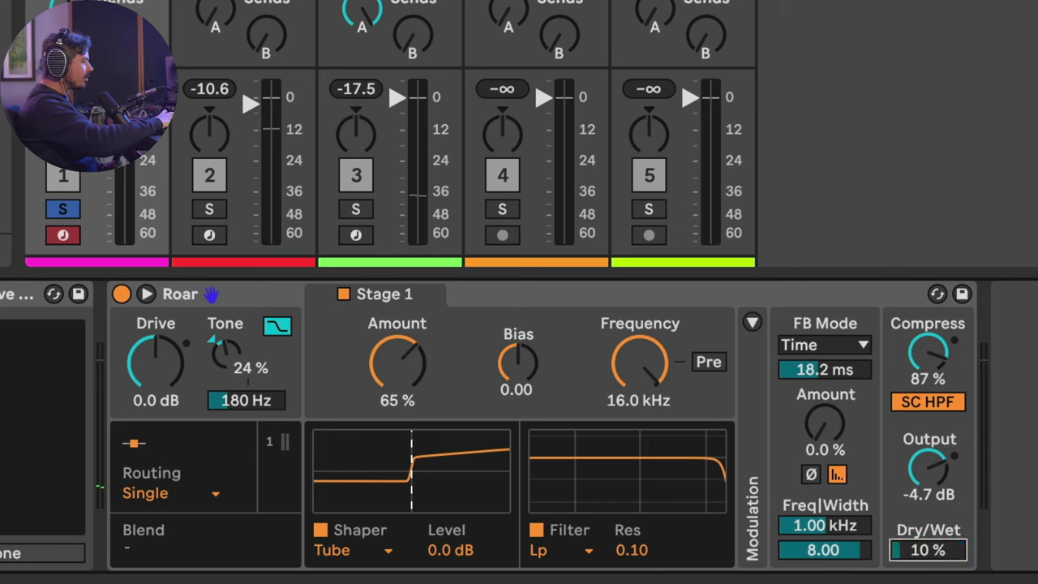
pyautogui.moveTo(931, 558)
pyautogui.mouseDown()
pyautogui.moveTo(930, 534)
pyautogui.moveTo(929, 549)
pyautogui.mouseUp()
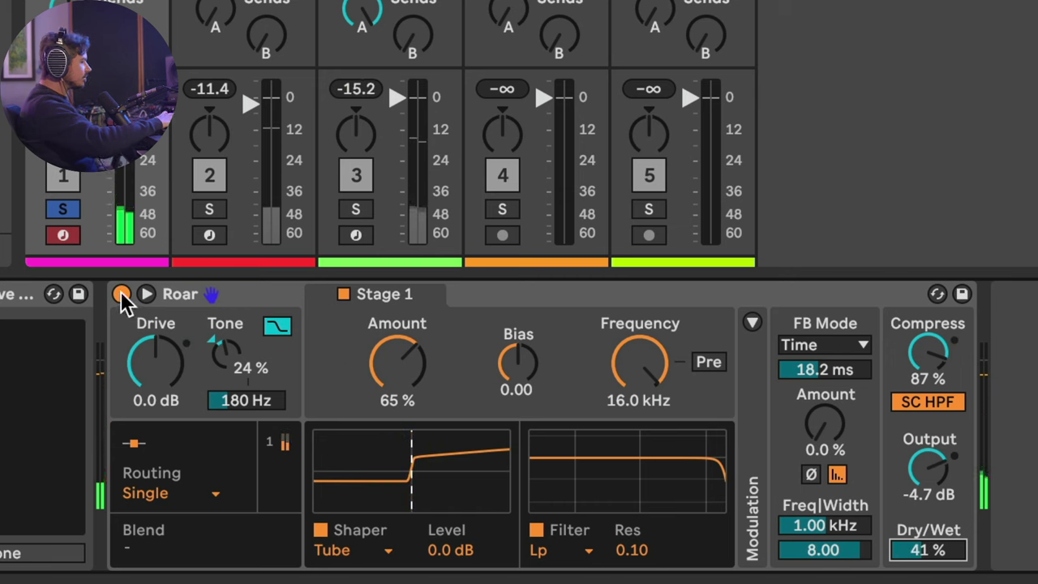
pyautogui.click(121, 294)
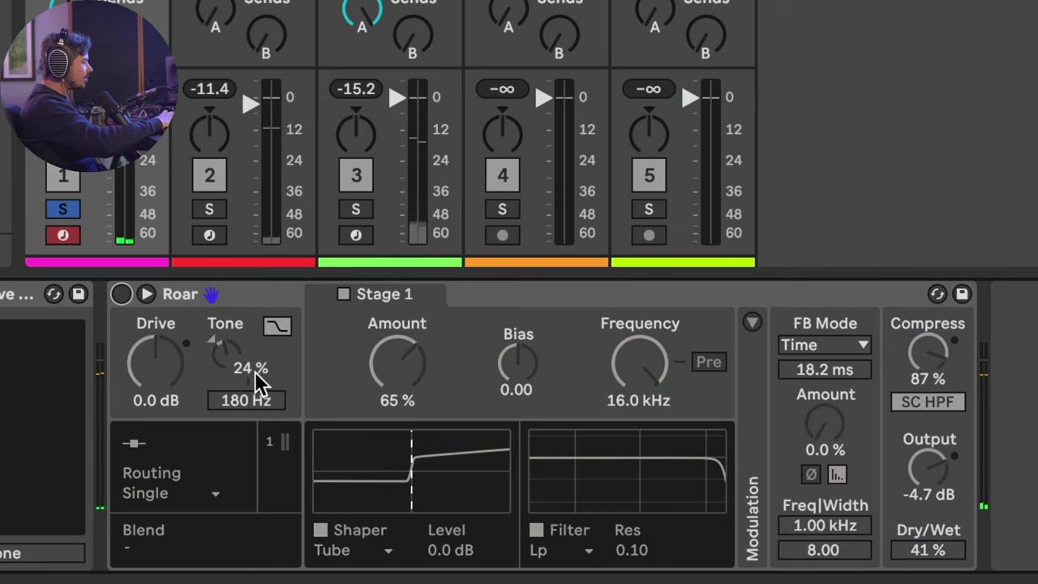
pyautogui.click(120, 299)
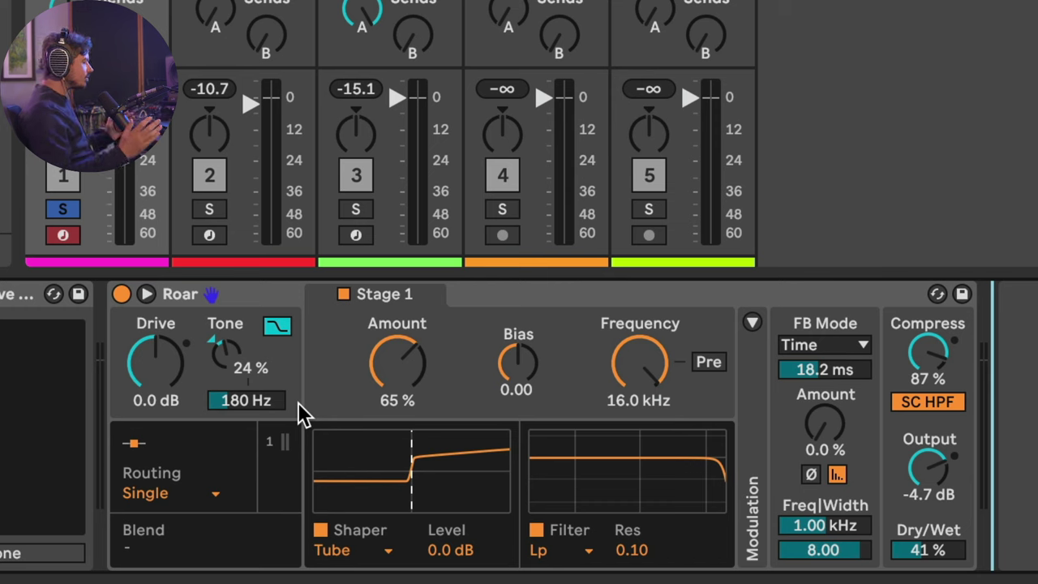
pyautogui.click(365, 548)
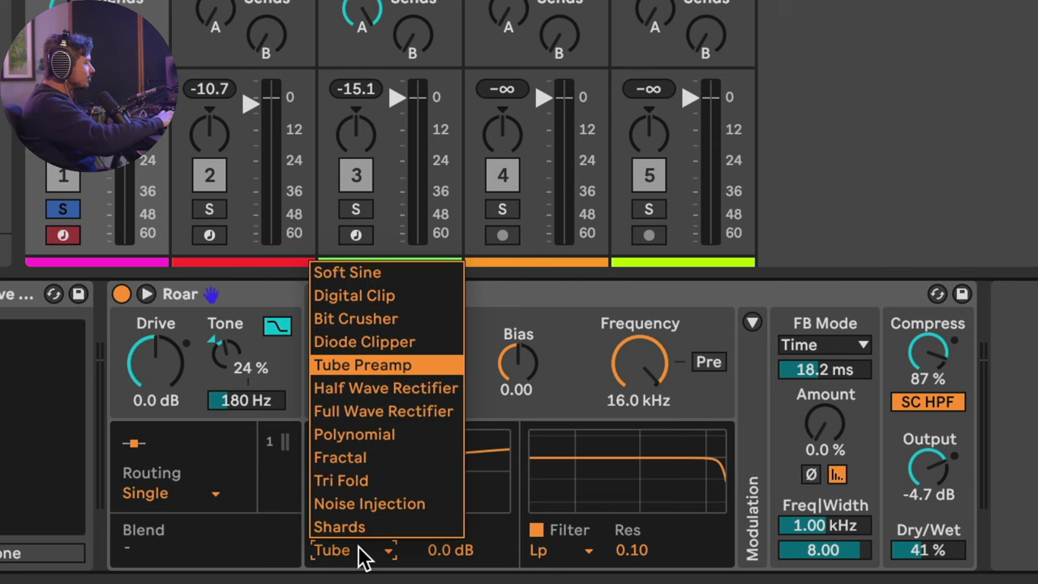
pyautogui.click(362, 558)
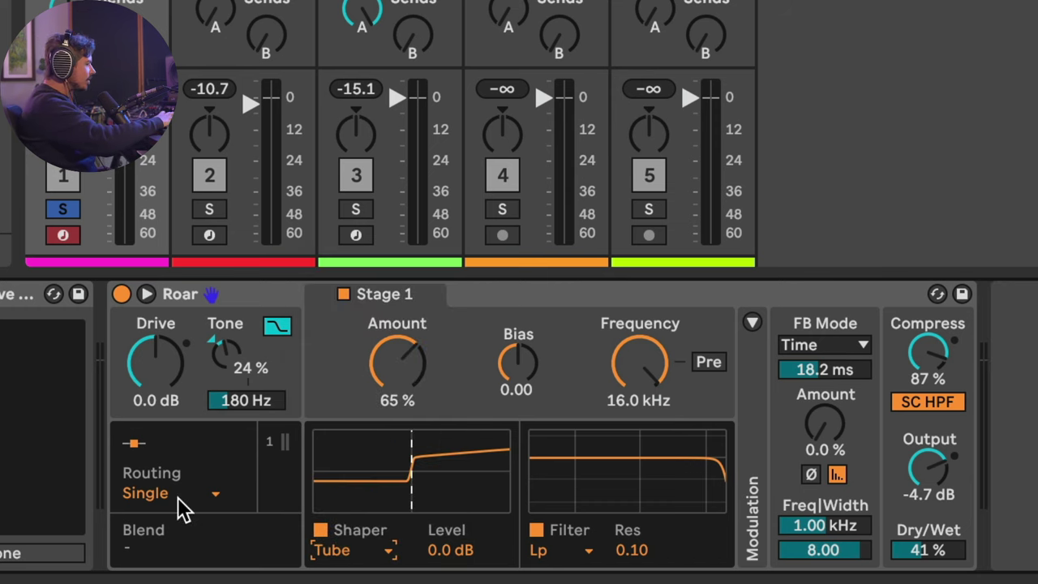
pyautogui.click(170, 493)
pyautogui.press('Escape')
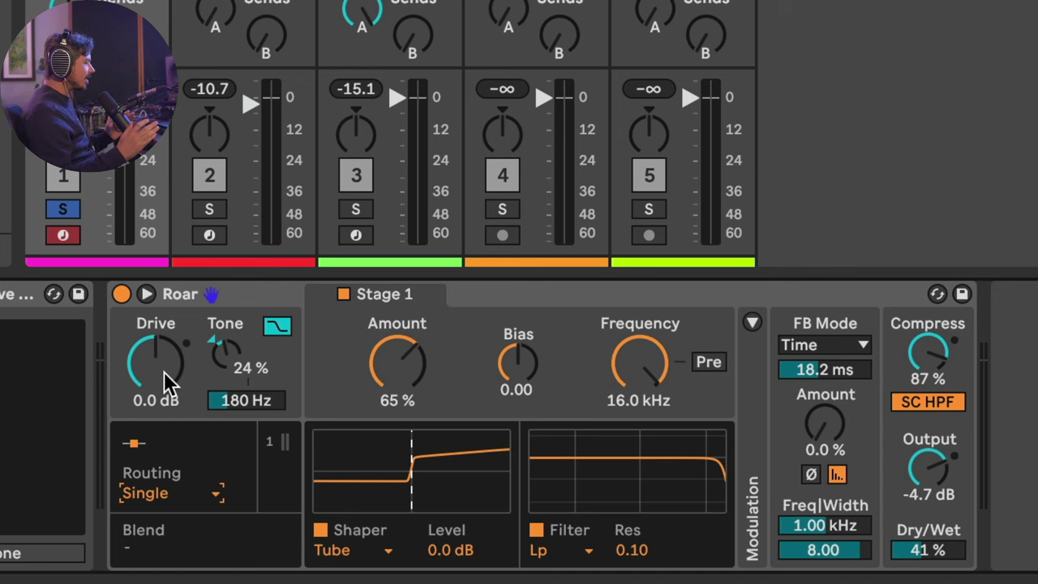
pyautogui.click(294, 372)
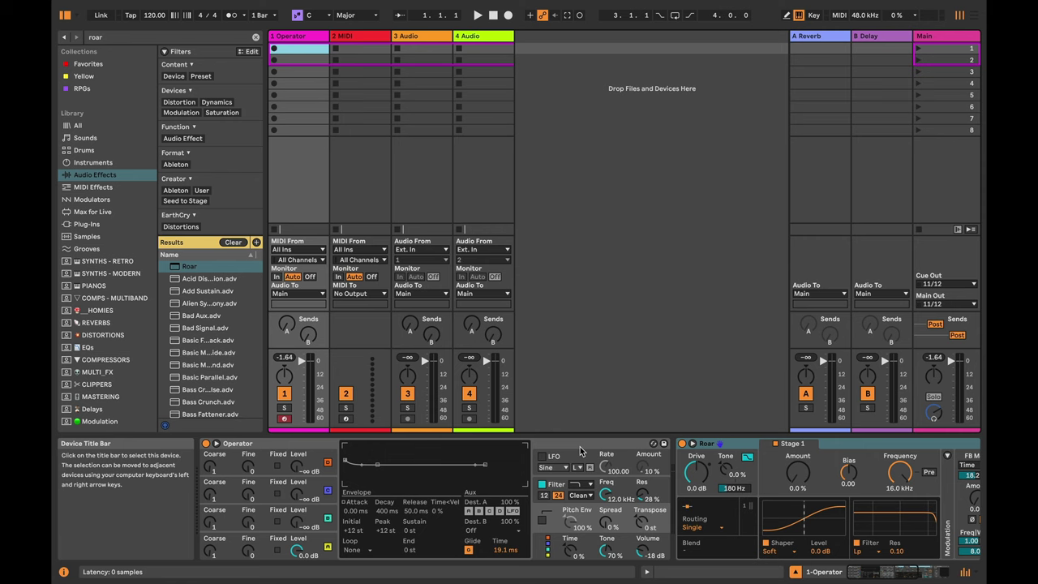
# Step: Switch the Stage 1 shaper on the Operator track to Polynomial and try an amount of 23% before lowering it
pyautogui.click(769, 550)
pyautogui.click(780, 502)
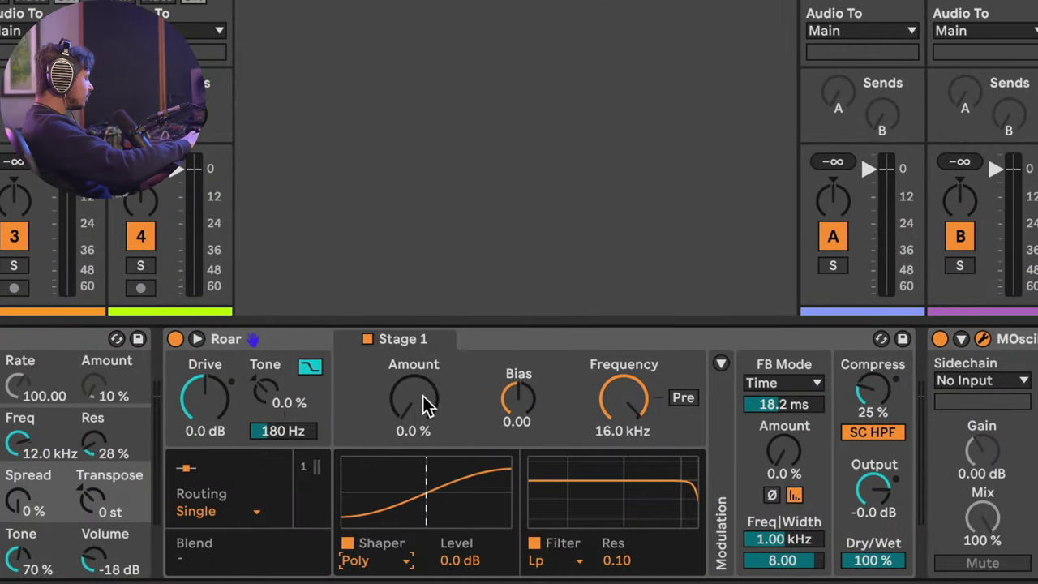
pyautogui.moveTo(414, 397)
pyautogui.mouseDown()
pyautogui.moveTo(414, 357)
pyautogui.moveTo(422, 403)
pyautogui.mouseUp()
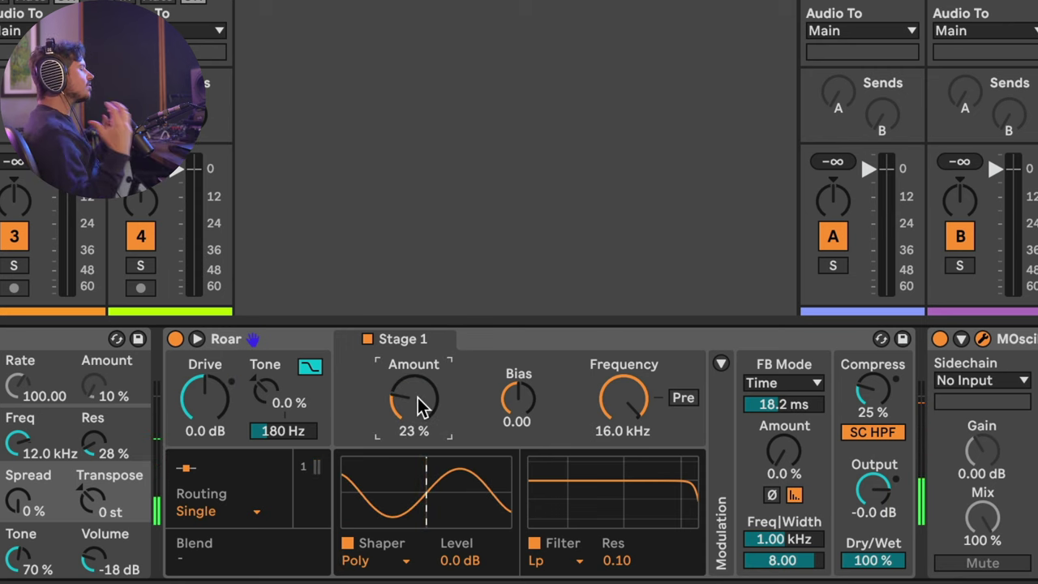
pyautogui.moveTo(419, 405); pyautogui.dragTo(420, 438)
pyautogui.hscroll(-5, 510, 474)
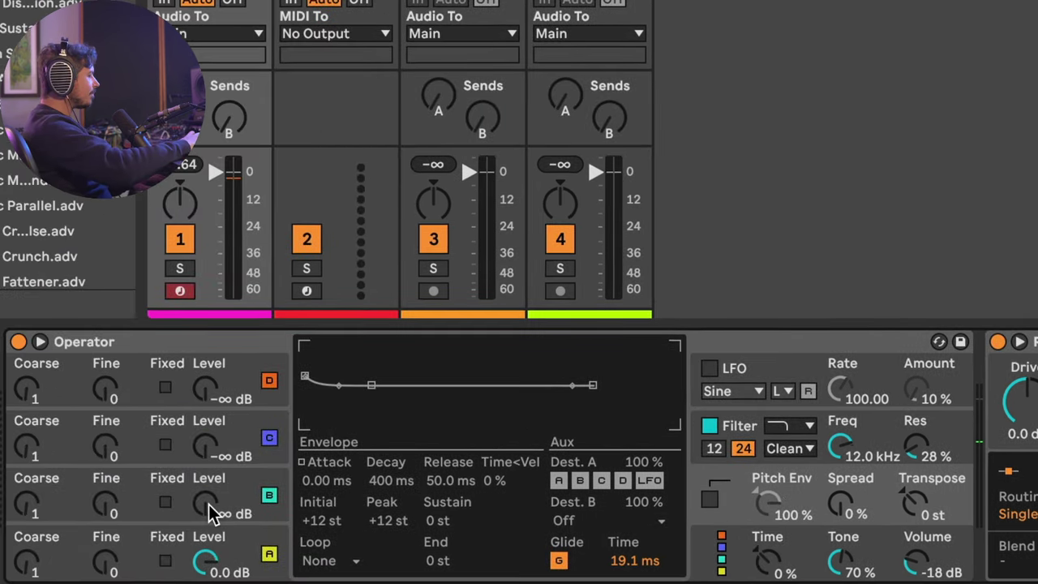
pyautogui.moveTo(213, 513)
pyautogui.mouseDown()
pyautogui.moveTo(213, 501)
pyautogui.moveTo(213, 511)
pyautogui.mouseUp()
pyautogui.moveTo(27, 509); pyautogui.dragTo(27, 497)
pyautogui.moveTo(204, 507); pyautogui.dragTo(204, 503)
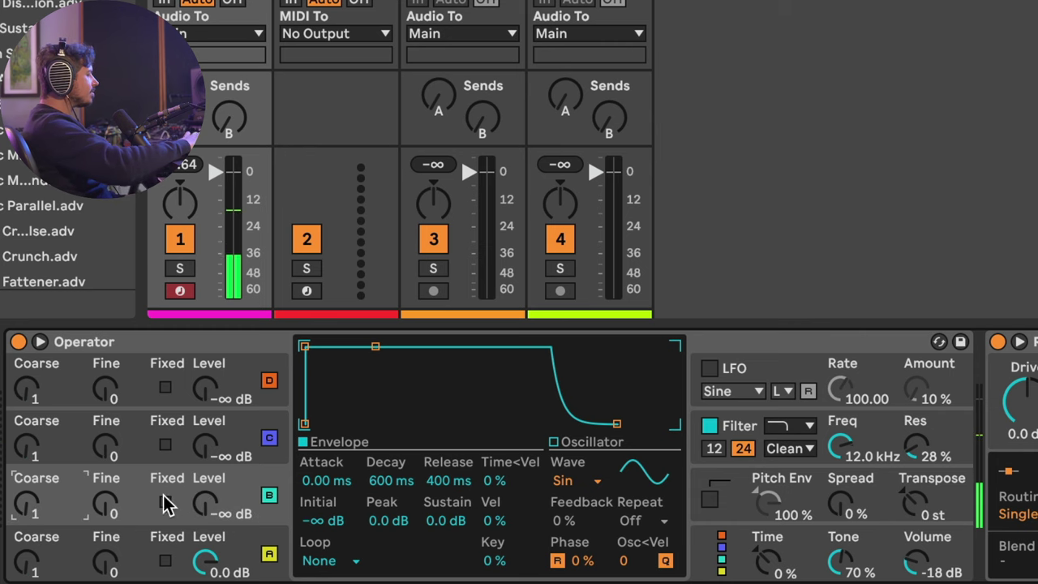
pyautogui.hscroll(10, 244, 505)
pyautogui.hscroll(-8, 246, 507)
pyautogui.hscroll(-1, 245, 506)
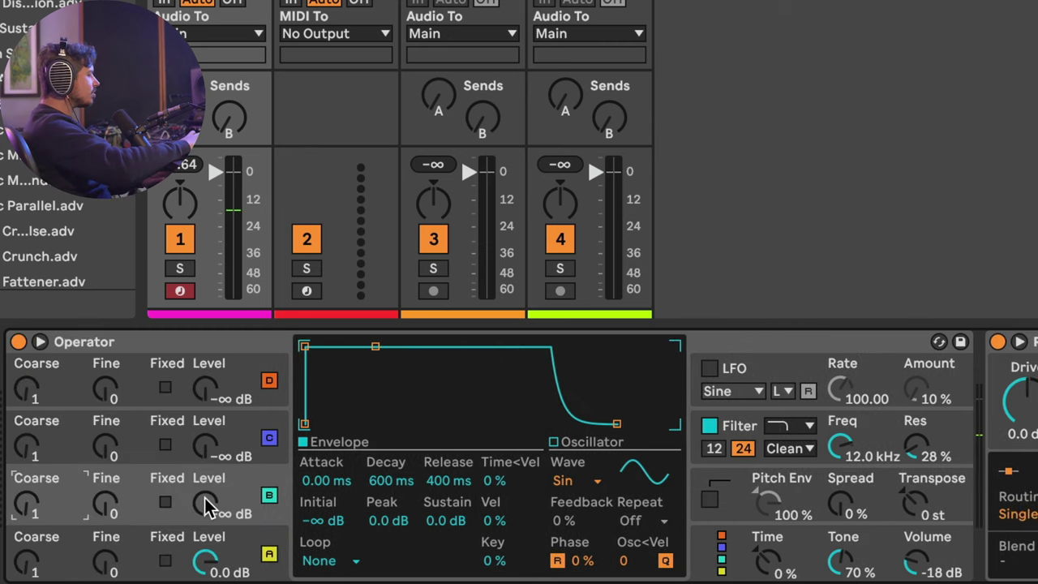
# Step: Audition different Stage 1 shaper amounts on the Operator sound, ending at 65%
pyautogui.hscroll(7, 579, 546)
pyautogui.hscroll(3, 579, 546)
pyautogui.moveTo(545, 402); pyautogui.dragTo(522, 343)
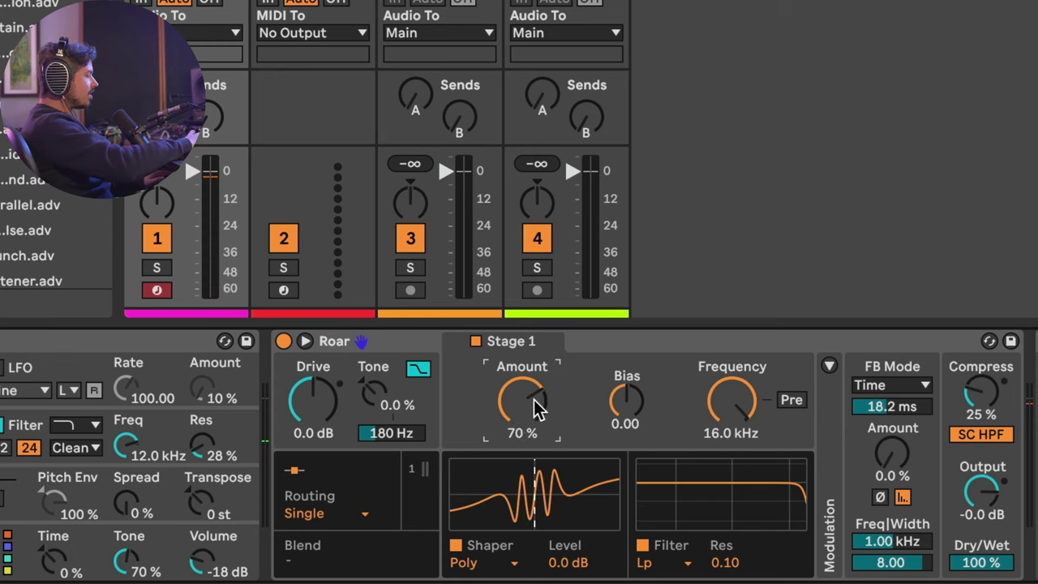
pyautogui.moveTo(519, 411)
pyautogui.mouseDown()
pyautogui.moveTo(519, 423)
pyautogui.moveTo(523, 386)
pyautogui.moveTo(522, 408)
pyautogui.mouseUp()
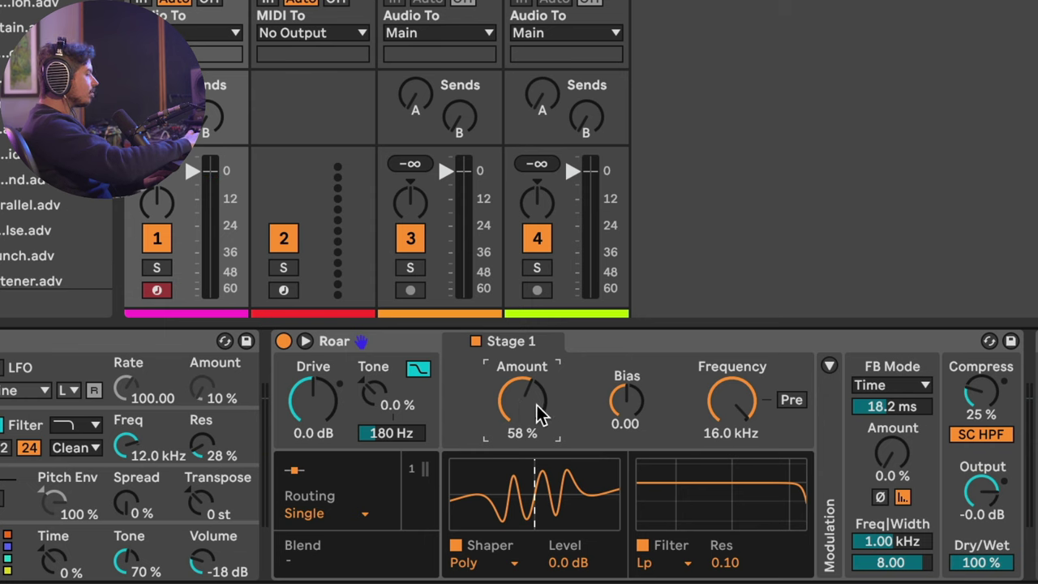
pyautogui.moveTo(539, 414)
pyautogui.mouseDown()
pyautogui.moveTo(535, 431)
pyautogui.moveTo(535, 402)
pyautogui.moveTo(535, 414)
pyautogui.mouseUp()
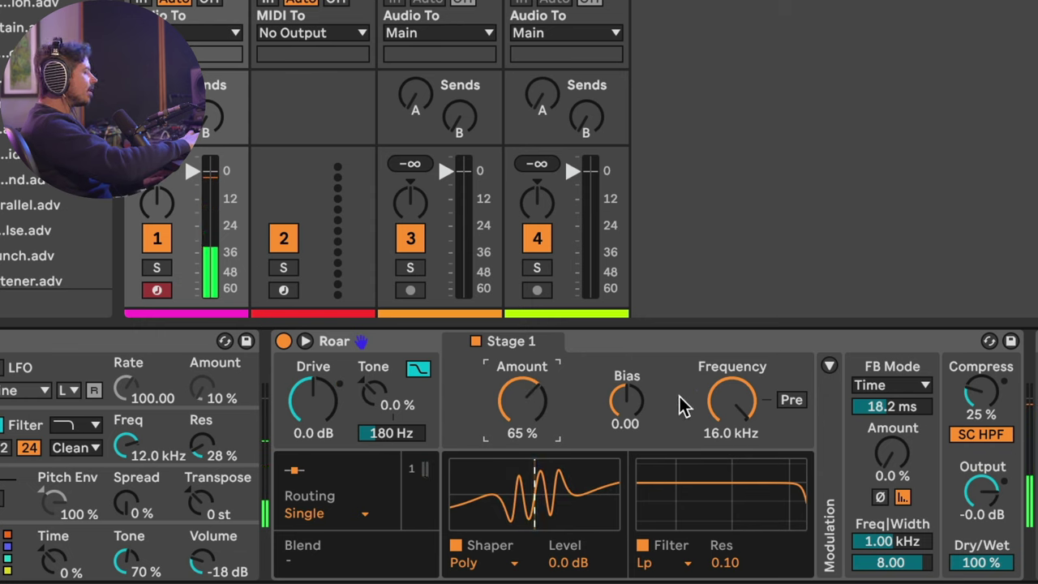
# Step: Change the Stage 1 filter to Resampling at 2.49 kHz and audition shaper amounts, ending at 67%
pyautogui.click(660, 567)
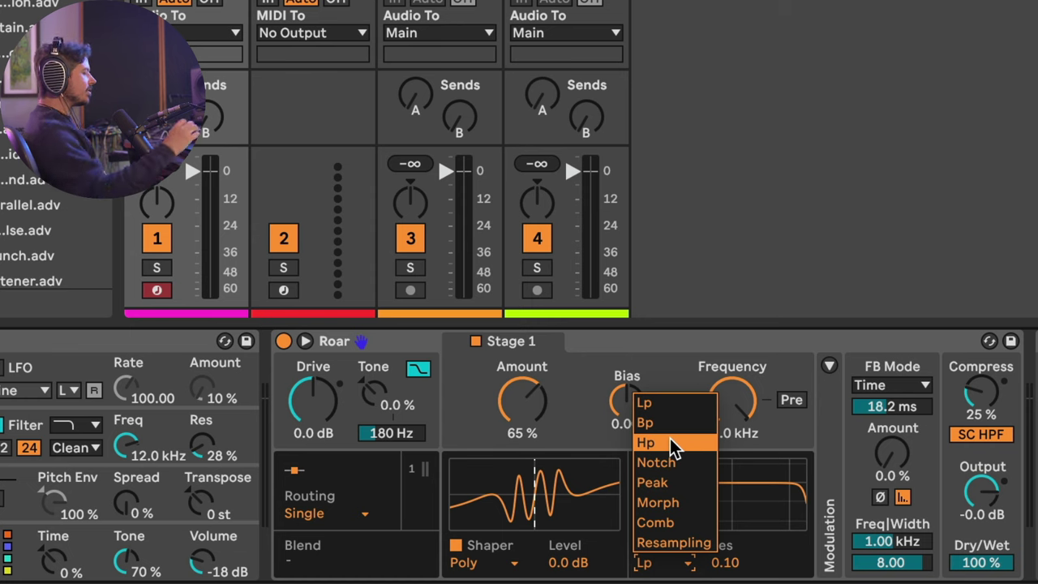
pyautogui.click(676, 544)
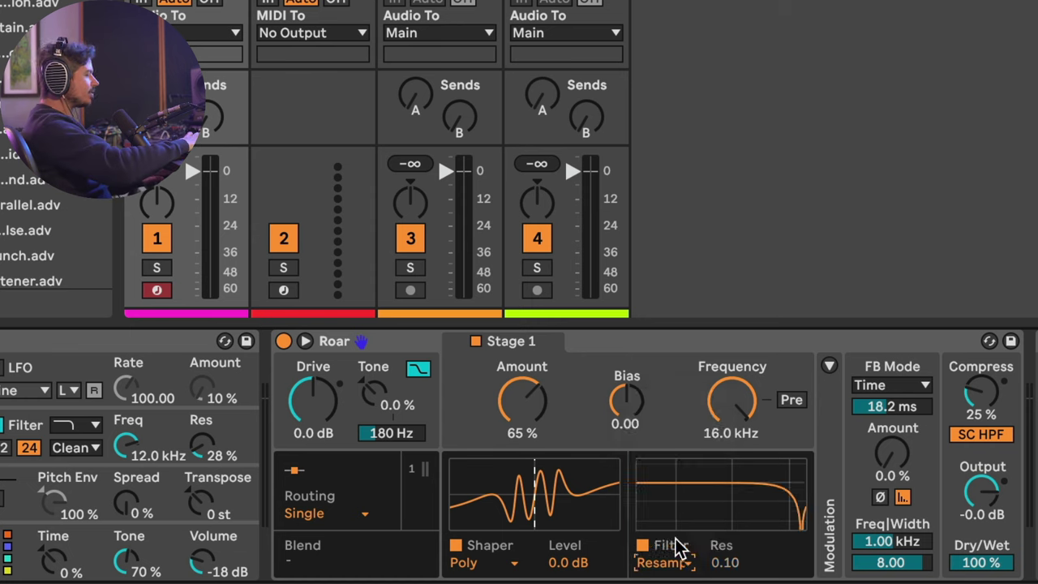
pyautogui.moveTo(732, 402)
pyautogui.mouseDown()
pyautogui.moveTo(732, 430)
pyautogui.moveTo(732, 374)
pyautogui.moveTo(732, 451)
pyautogui.moveTo(730, 419)
pyautogui.mouseUp()
pyautogui.moveTo(526, 397)
pyautogui.mouseDown()
pyautogui.moveTo(525, 407)
pyautogui.moveTo(526, 383)
pyautogui.moveTo(525, 393)
pyautogui.mouseUp()
pyautogui.moveTo(732, 413); pyautogui.dragTo(732, 426)
pyautogui.moveTo(522, 397)
pyautogui.mouseDown()
pyautogui.moveTo(522, 409)
pyautogui.moveTo(522, 386)
pyautogui.moveTo(522, 395)
pyautogui.mouseUp()
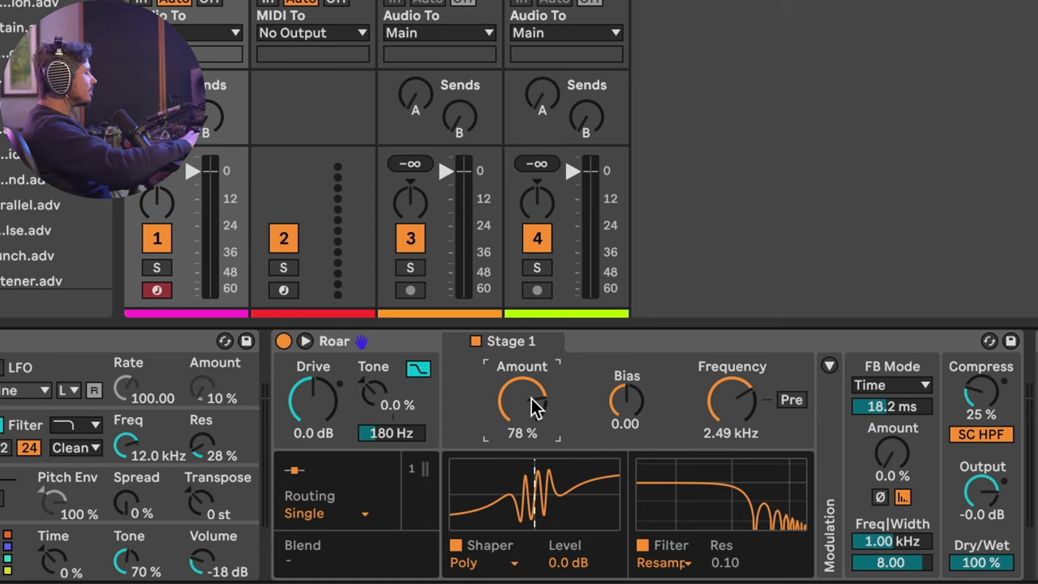
pyautogui.moveTo(523, 398)
pyautogui.mouseDown()
pyautogui.moveTo(523, 386)
pyautogui.moveTo(523, 400)
pyautogui.mouseUp()
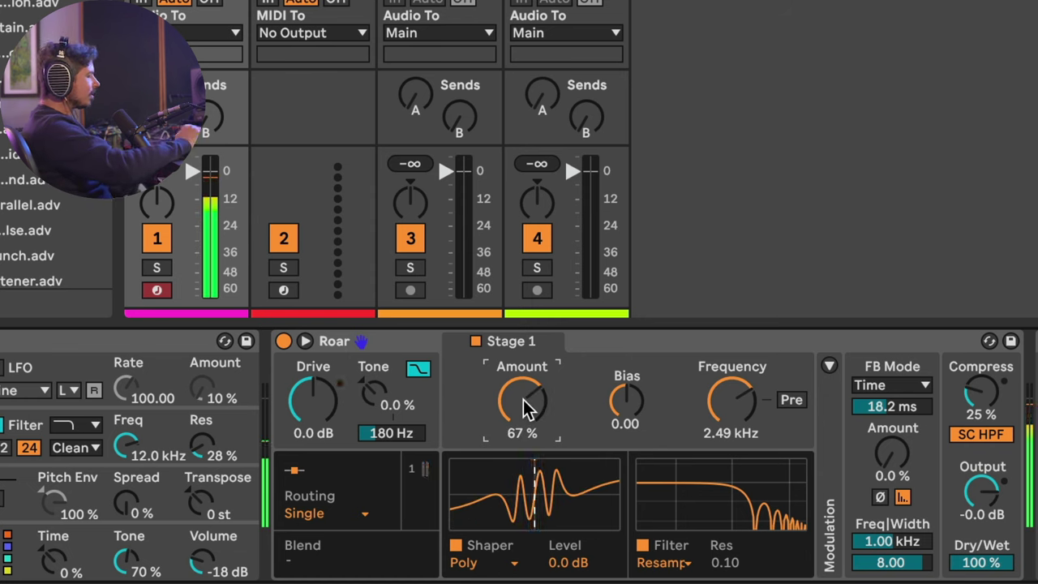
# Step: Switch the Stage 1 shaper to Diode Clipper at 100% and its filter to low-pass at 20.0 kHz
pyautogui.click(483, 562)
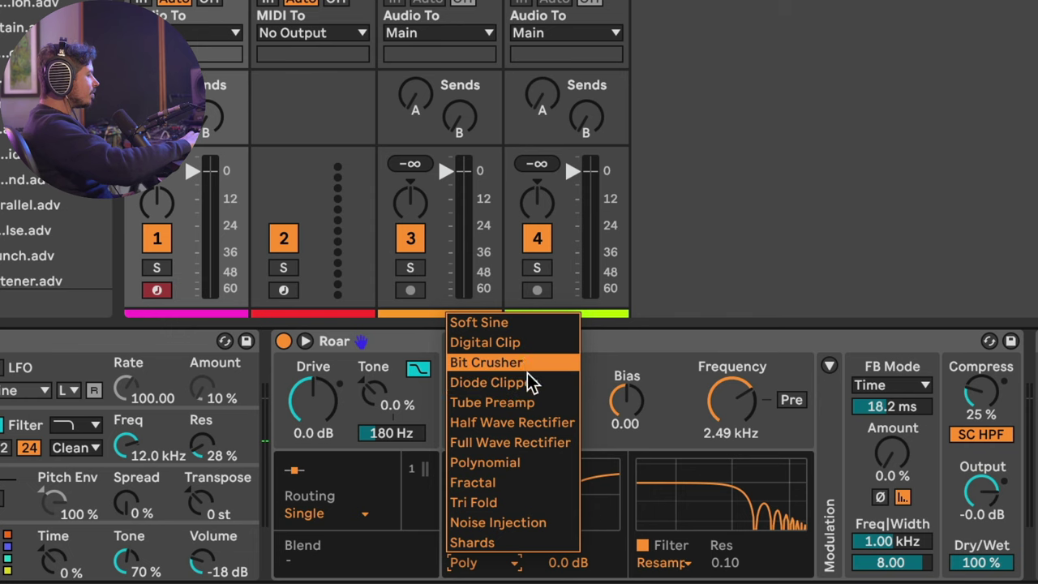
pyautogui.click(493, 382)
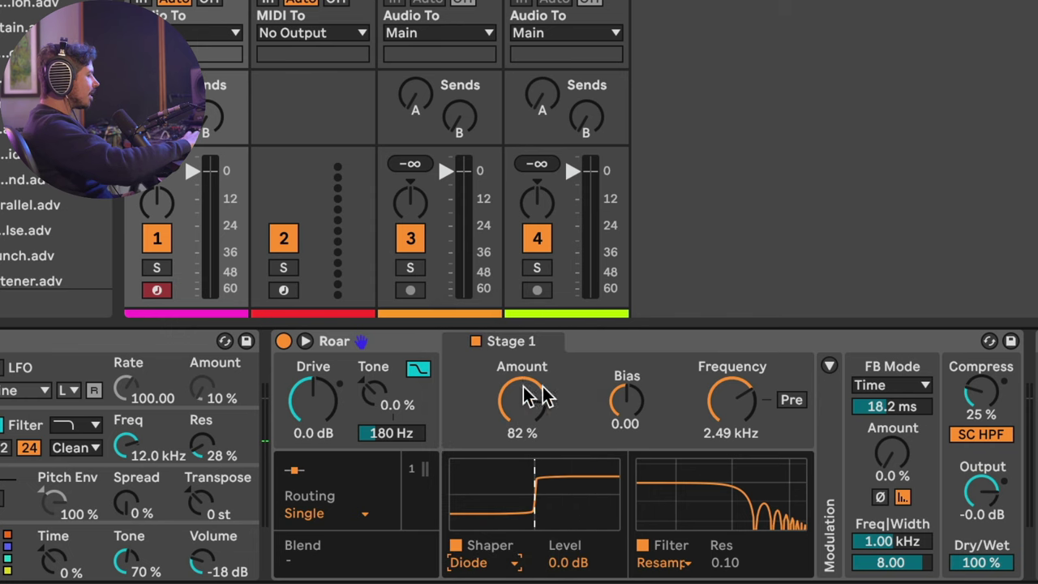
pyautogui.click(663, 561)
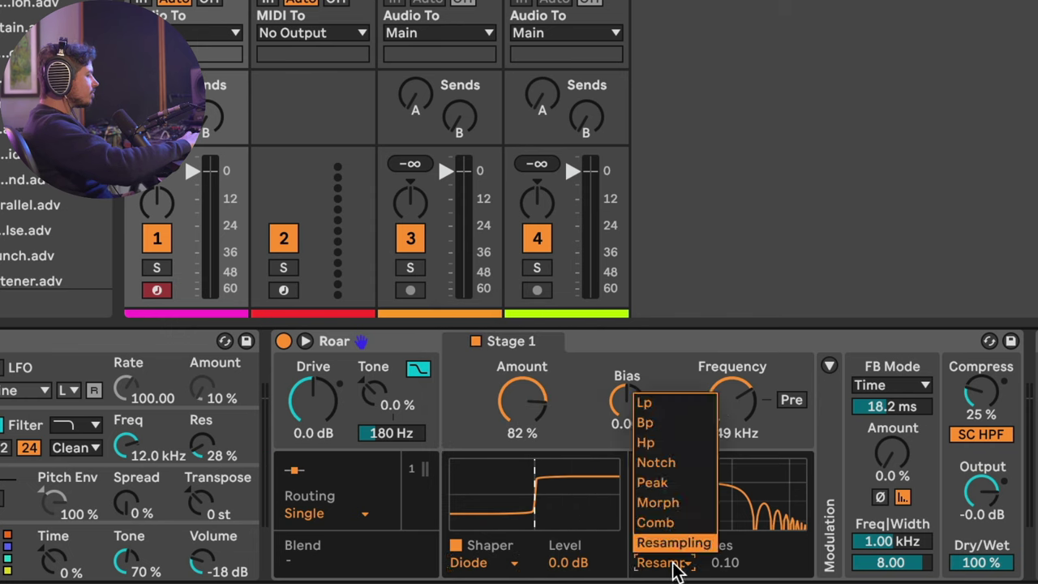
pyautogui.click(643, 398)
pyautogui.moveTo(732, 405); pyautogui.dragTo(732, 356)
pyautogui.moveTo(523, 409); pyautogui.dragTo(523, 381)
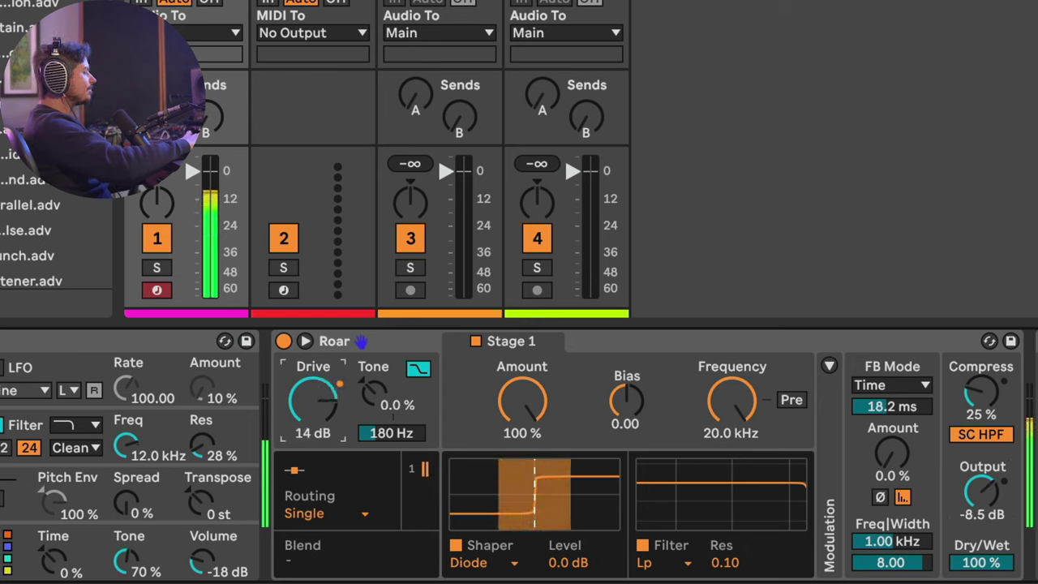
# Step: Audition the Tube Preamp shaper on Stage 1, returning to Diode Clipper to compare the two
pyautogui.click(490, 563)
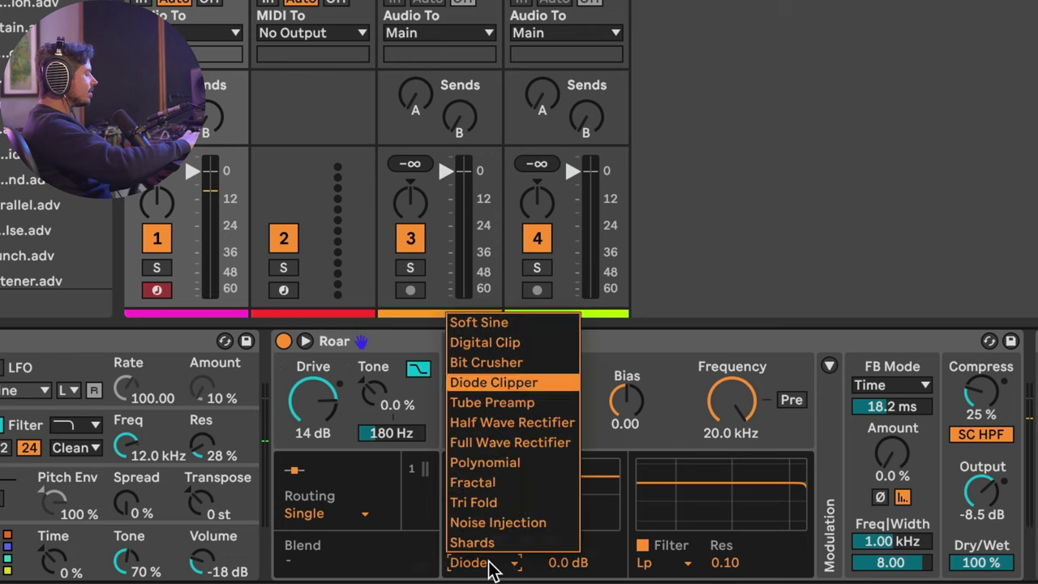
pyautogui.click(495, 402)
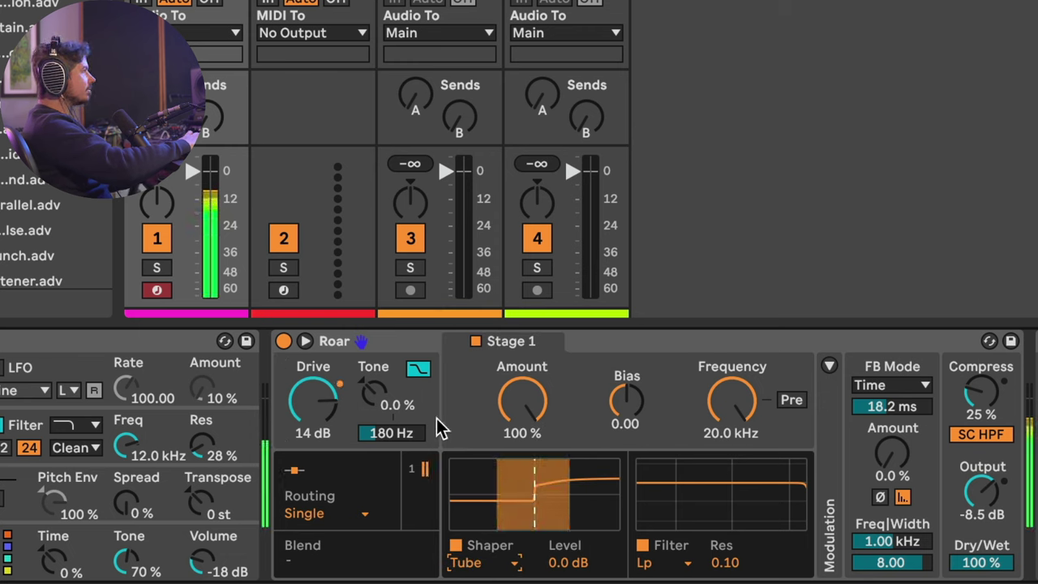
pyautogui.click(474, 565)
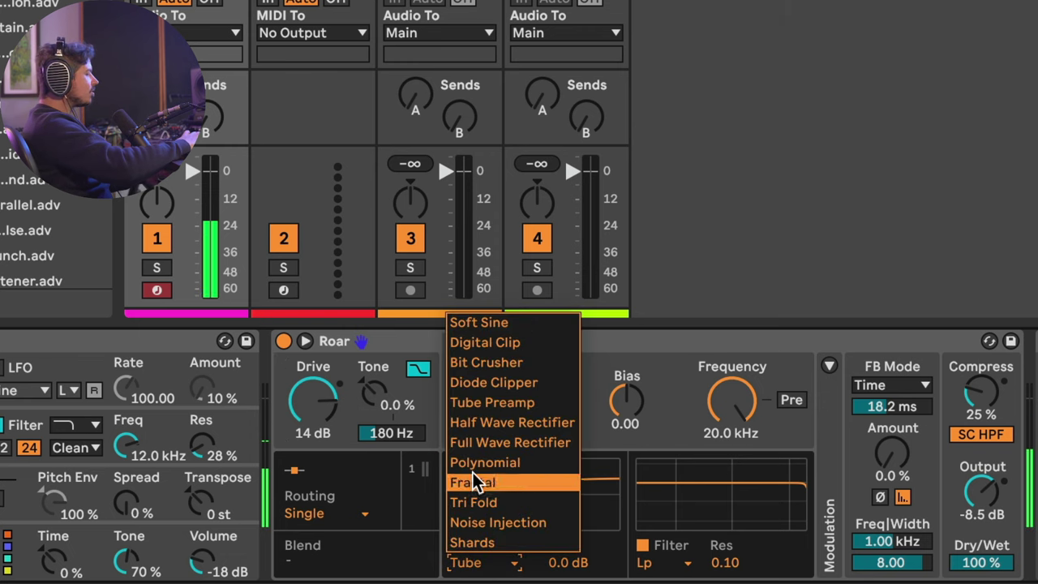
pyautogui.click(494, 386)
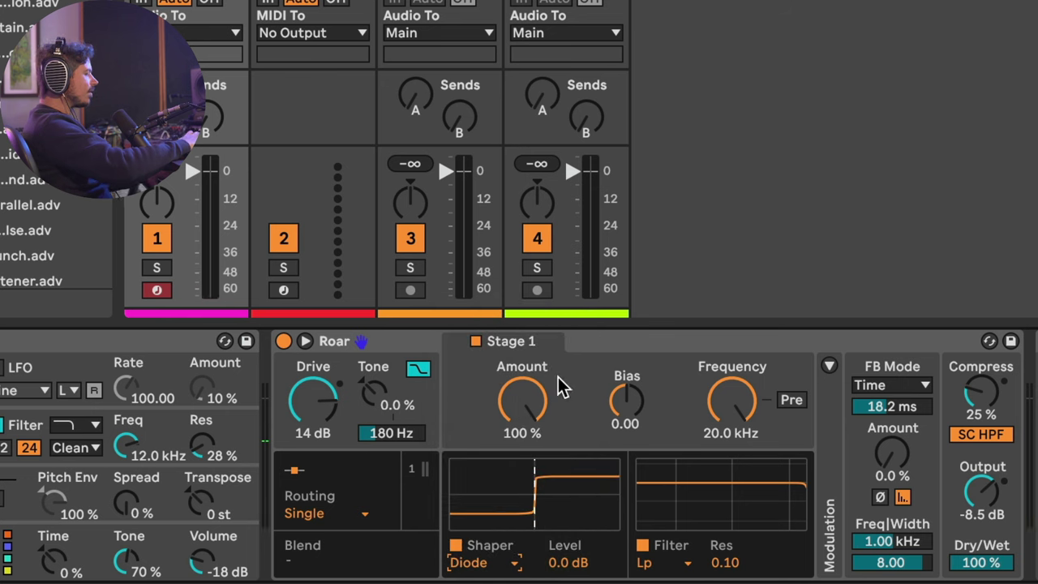
# Step: Raise Roar's Drive to 19 dB and try a Stage 1 bias of -0.32
pyautogui.moveTo(313, 401)
pyautogui.mouseDown()
pyautogui.moveTo(313, 375)
pyautogui.moveTo(313, 384)
pyautogui.mouseUp()
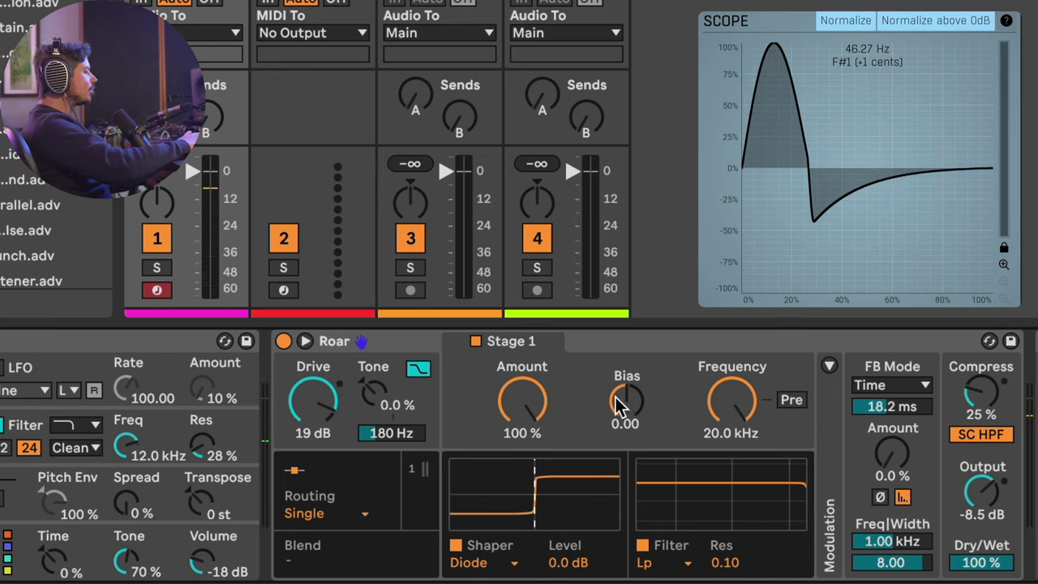
pyautogui.moveTo(654, 428); pyautogui.dragTo(630, 402)
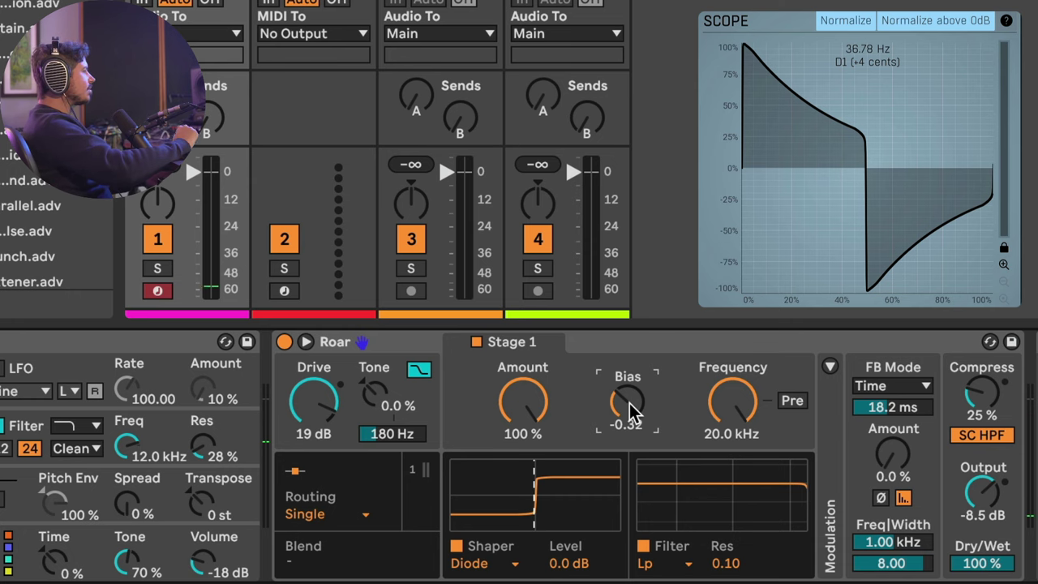
# Step: Expand the modulation section, reset the Stage 1 bias to 0.00 and modulate it with LFO 1 by 44
pyautogui.click(830, 367)
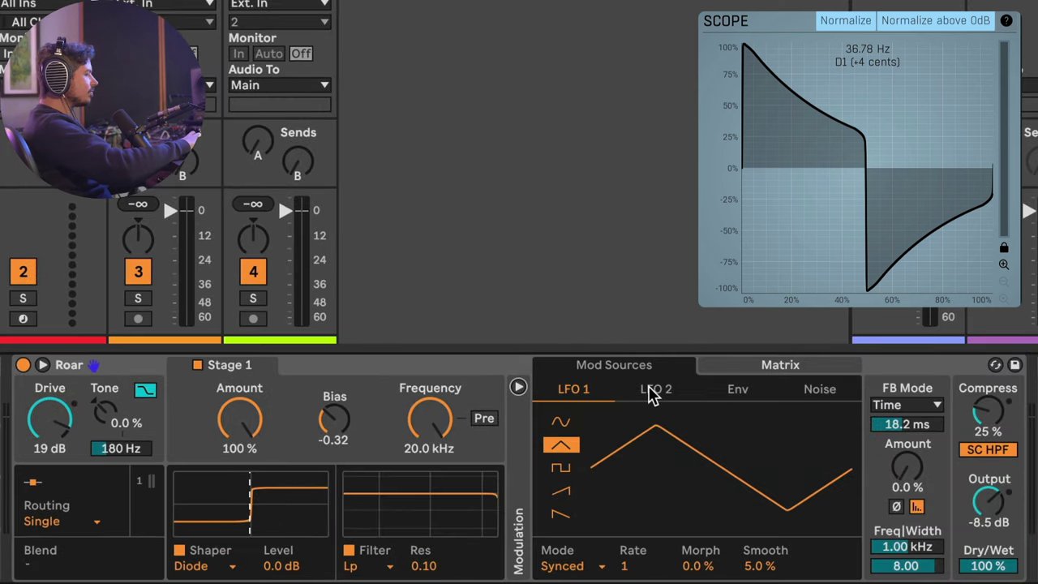
pyautogui.doubleClick(333, 418)
pyautogui.click(773, 366)
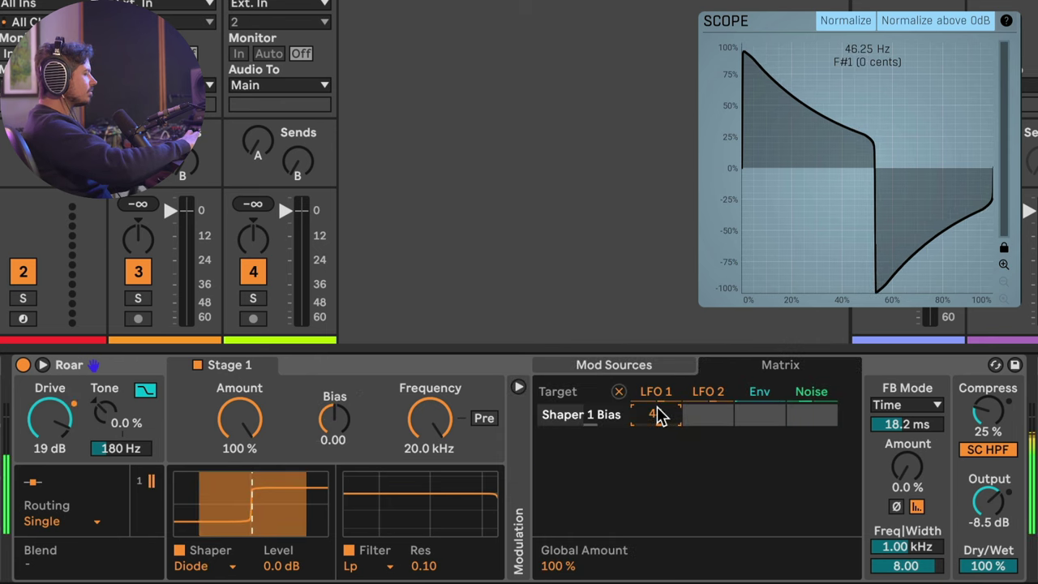
# Step: Set LFO 1 to a sine wave with 0.0% smoothing and compare the sound with Roar bypassed and active
pyautogui.click(576, 422)
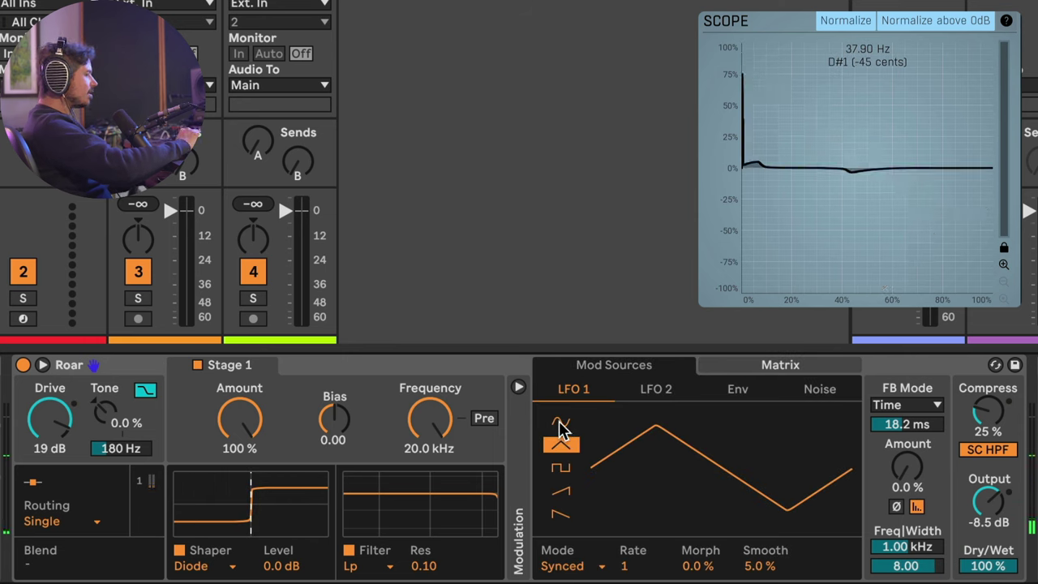
pyautogui.click(559, 422)
pyautogui.moveTo(762, 562); pyautogui.dragTo(762, 571)
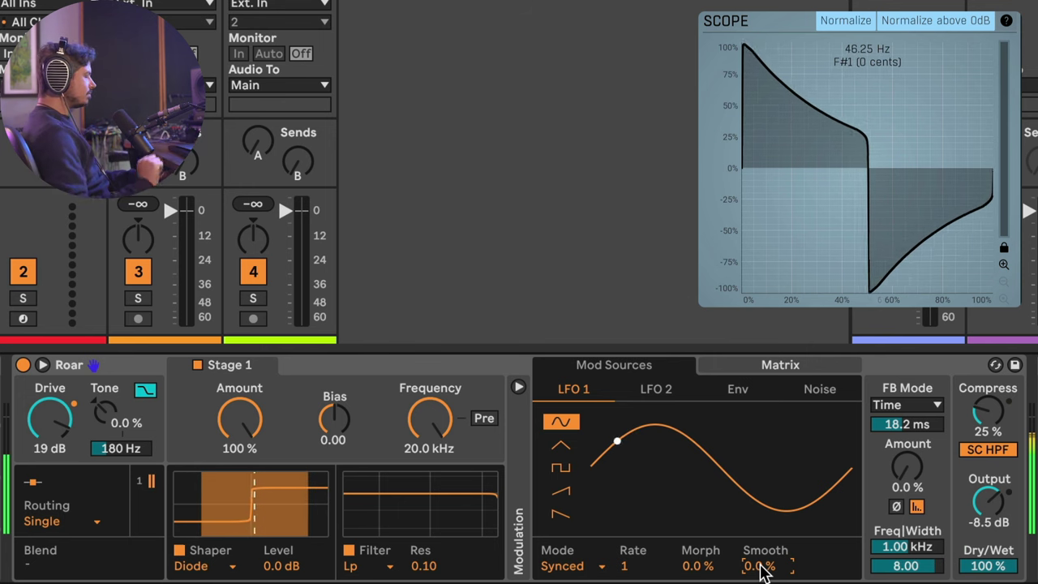
pyautogui.click(23, 365)
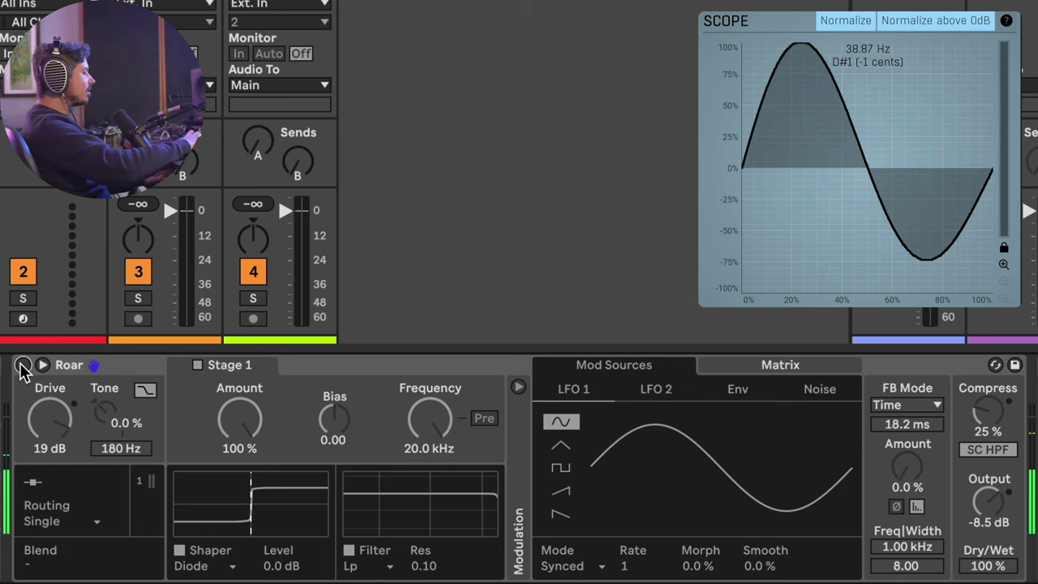
pyautogui.click(23, 366)
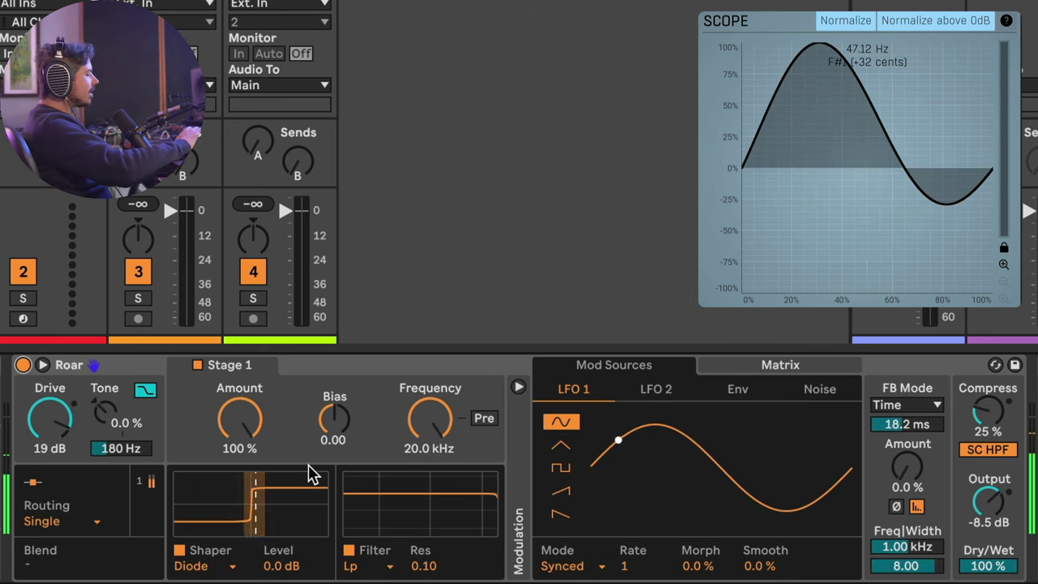
# Step: Change Roar's routing to Serial and set the stage blend to 0/100
pyautogui.click(68, 523)
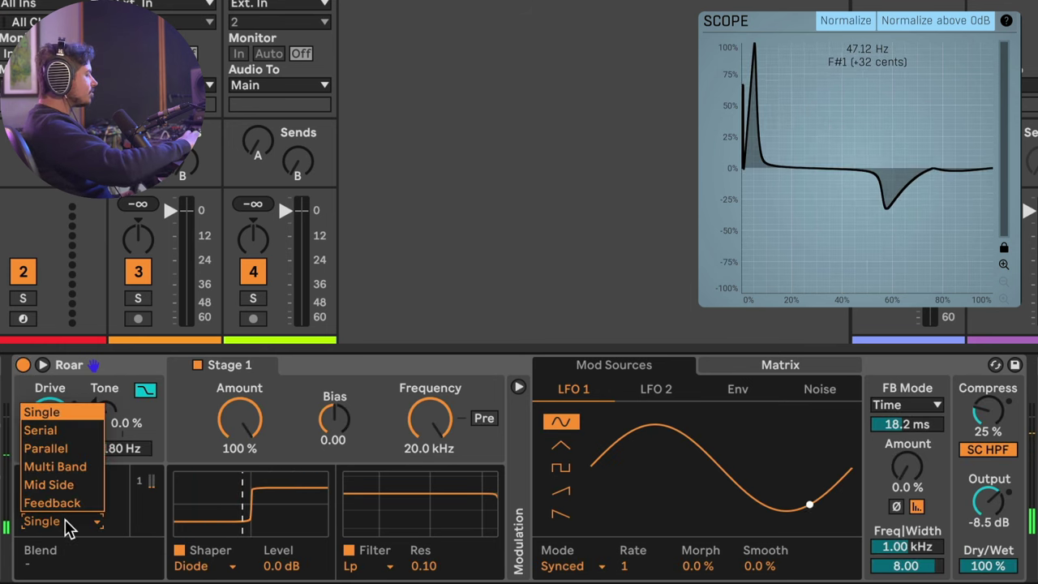
pyautogui.click(55, 431)
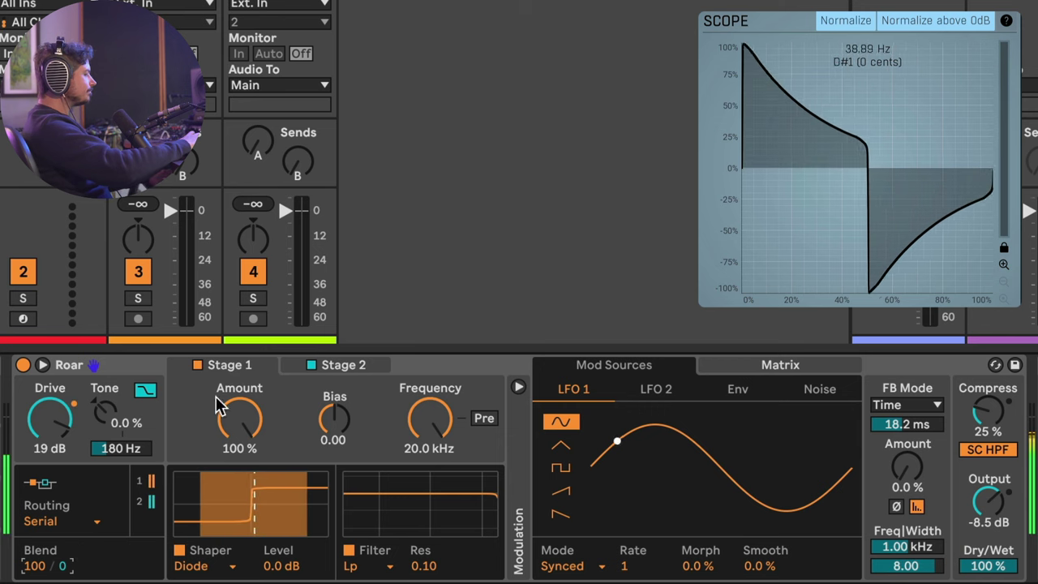
pyautogui.click(70, 566)
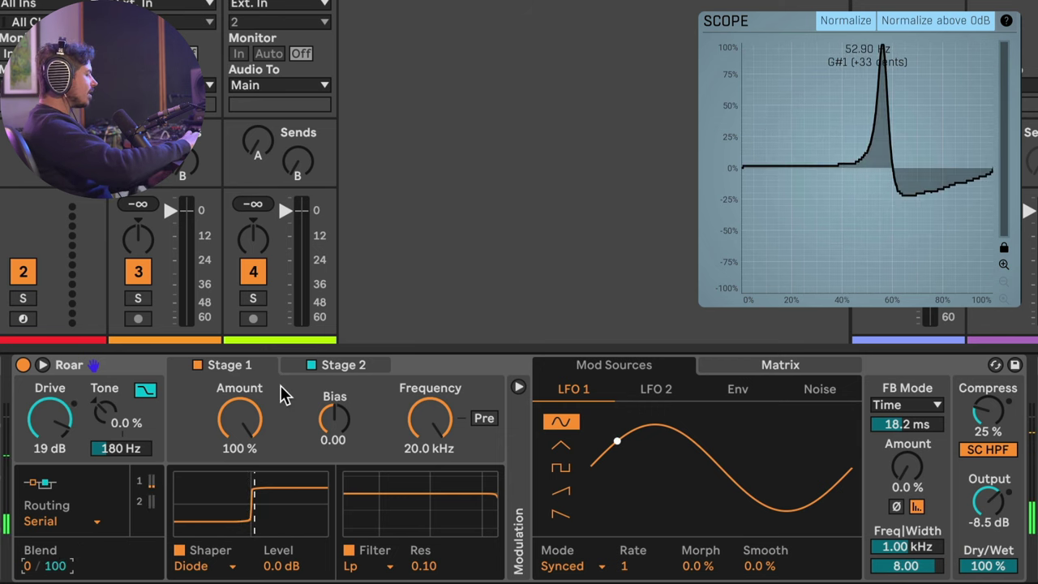
# Step: Set the Stage 2 shaper to Tube Preamp with an amount of 58%
pyautogui.click(340, 367)
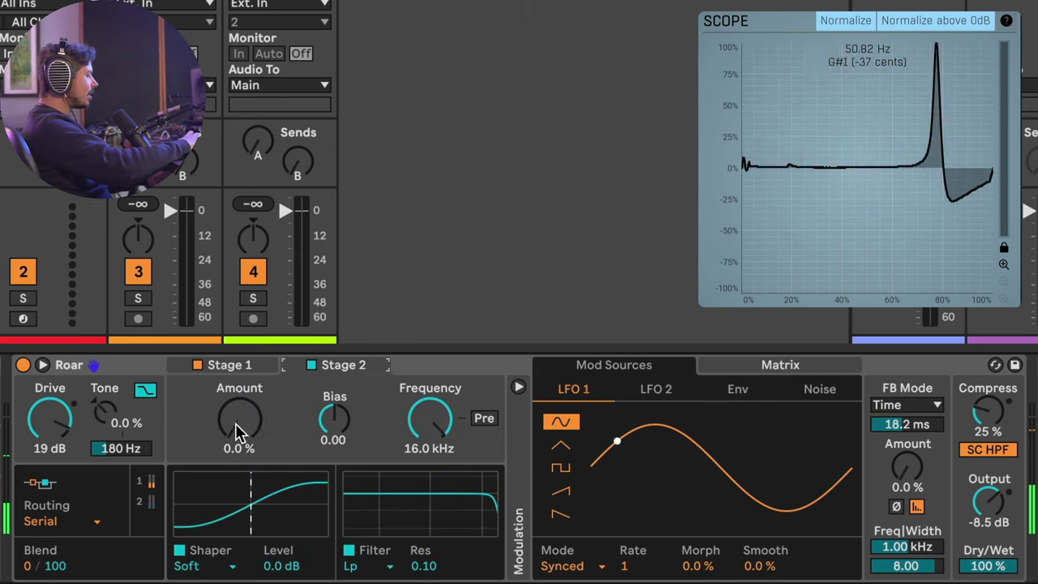
pyautogui.moveTo(235, 423); pyautogui.dragTo(236, 377)
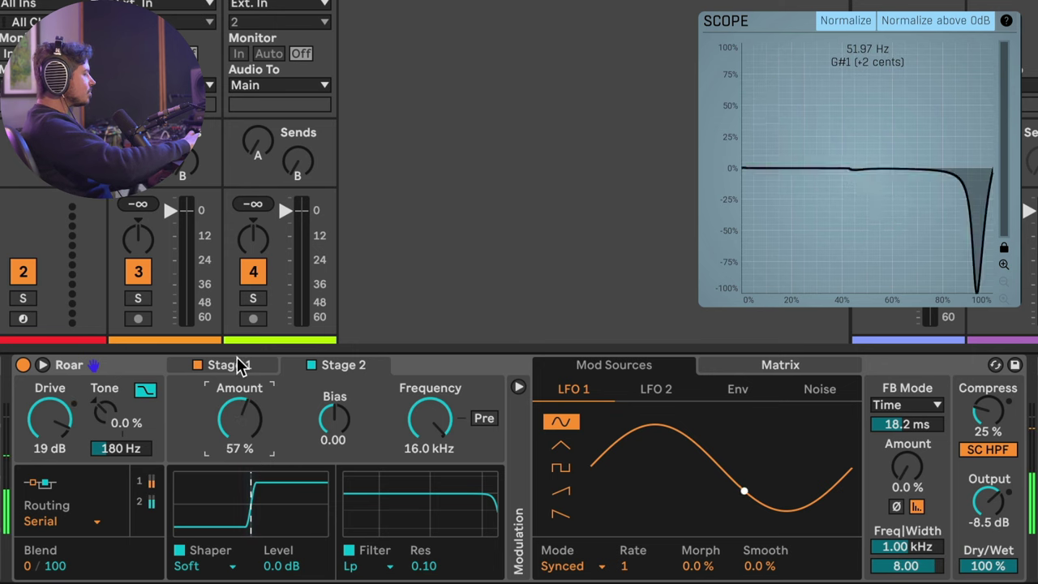
pyautogui.click(219, 565)
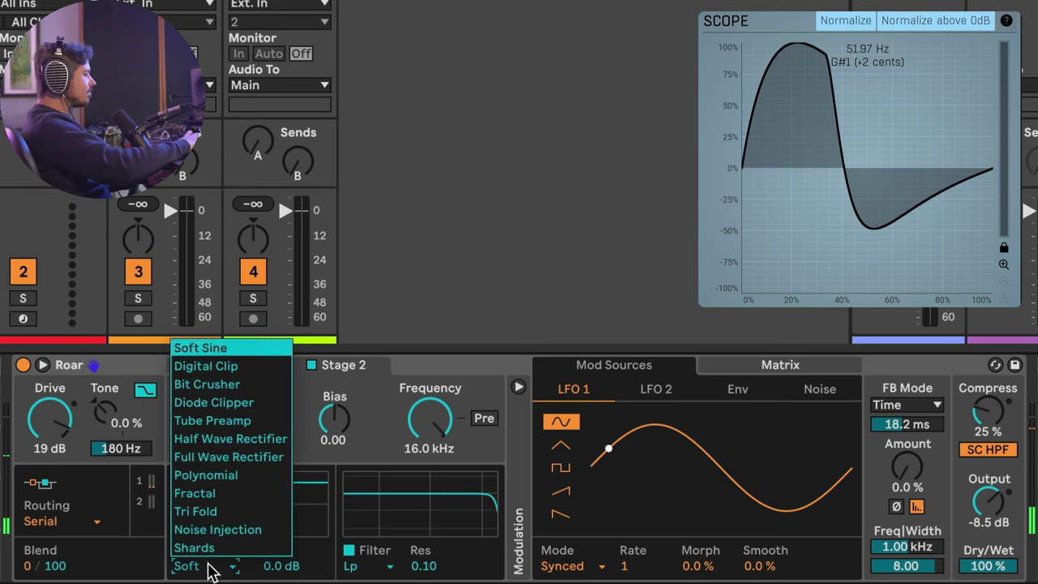
pyautogui.click(212, 420)
pyautogui.moveTo(239, 418); pyautogui.dragTo(250, 430)
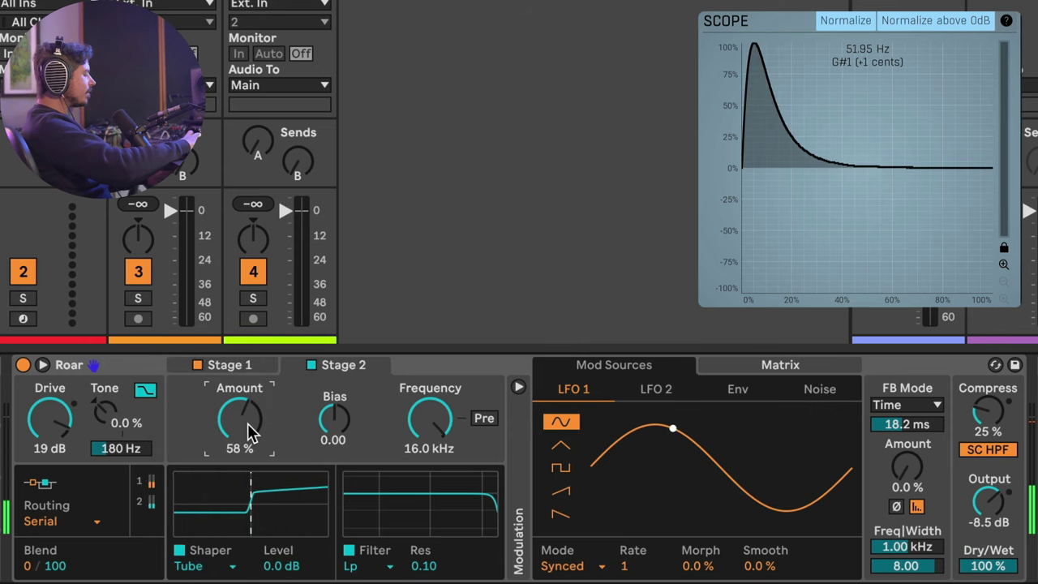
# Step: Try a Stage 2 bias of 0.40 and raise it to 0.76
pyautogui.click(337, 419)
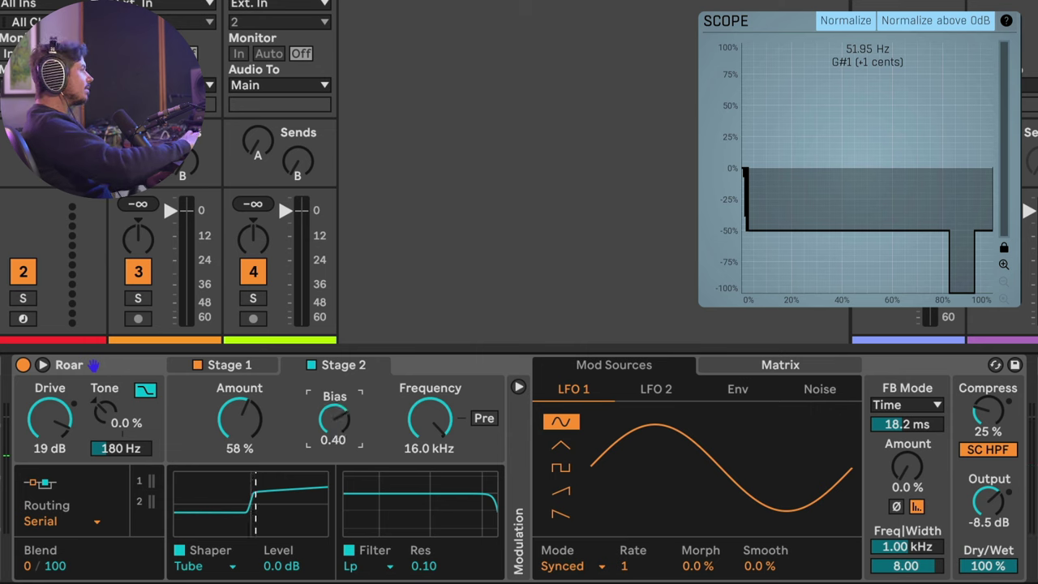
pyautogui.moveTo(334, 419); pyautogui.dragTo(334, 389)
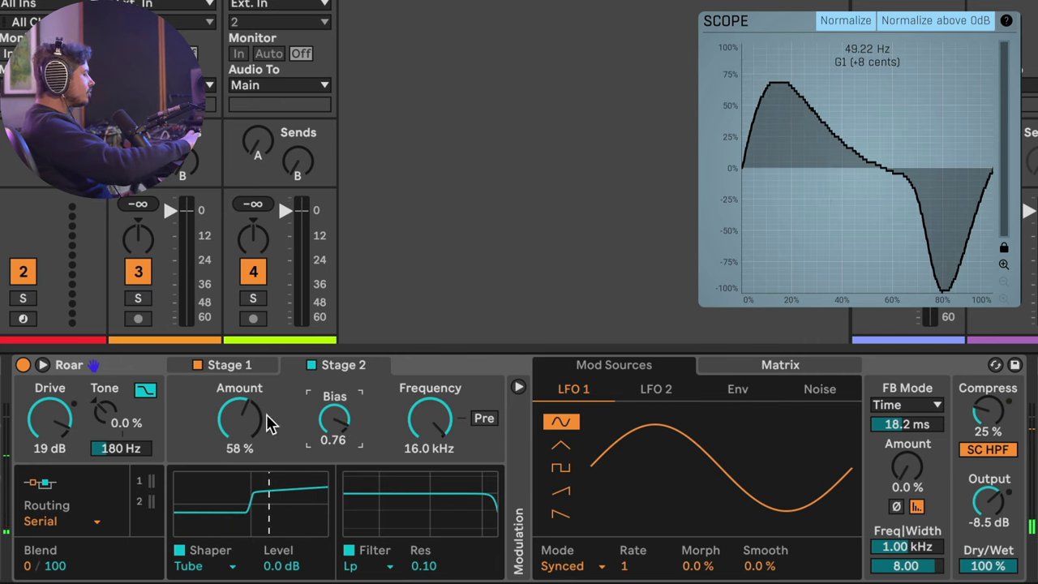
pyautogui.click(428, 448)
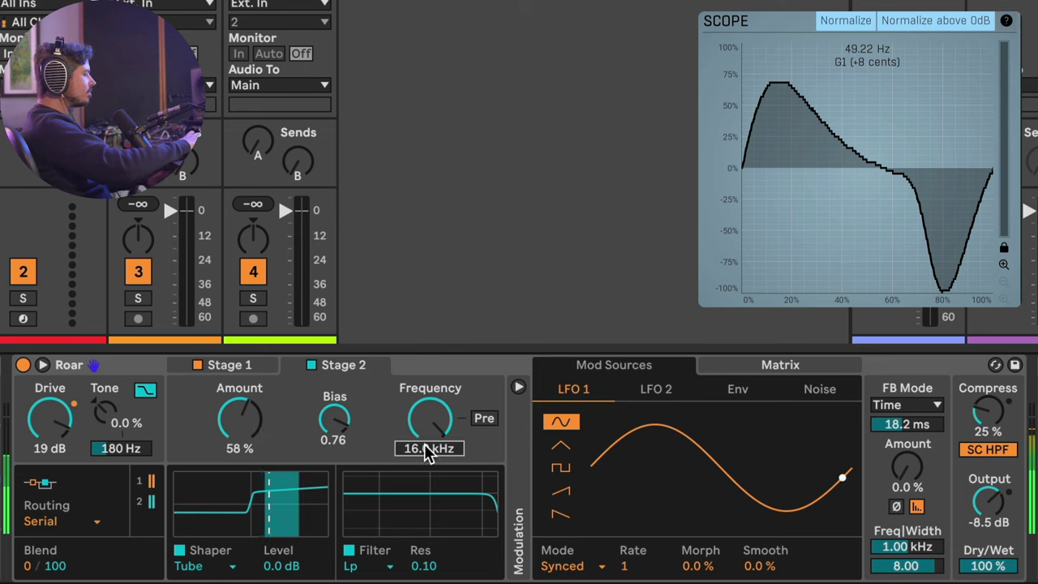
# Step: Change the Stage 1 filter to Notch and lower its frequency to 249 Hz
pyautogui.click(240, 367)
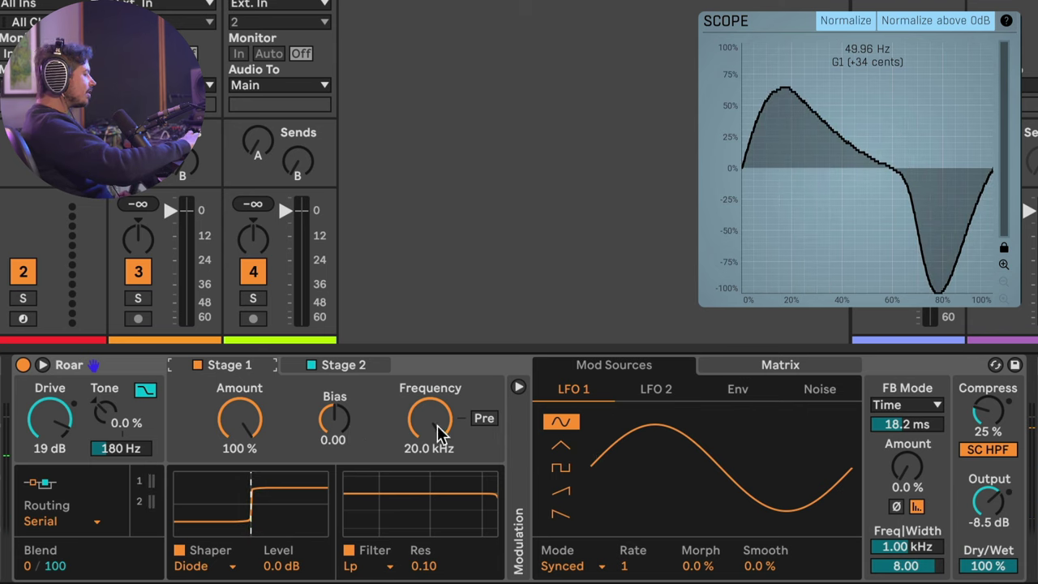
pyautogui.click(378, 568)
pyautogui.click(372, 470)
pyautogui.moveTo(432, 418)
pyautogui.mouseDown()
pyautogui.moveTo(432, 511)
pyautogui.moveTo(434, 425)
pyautogui.mouseUp()
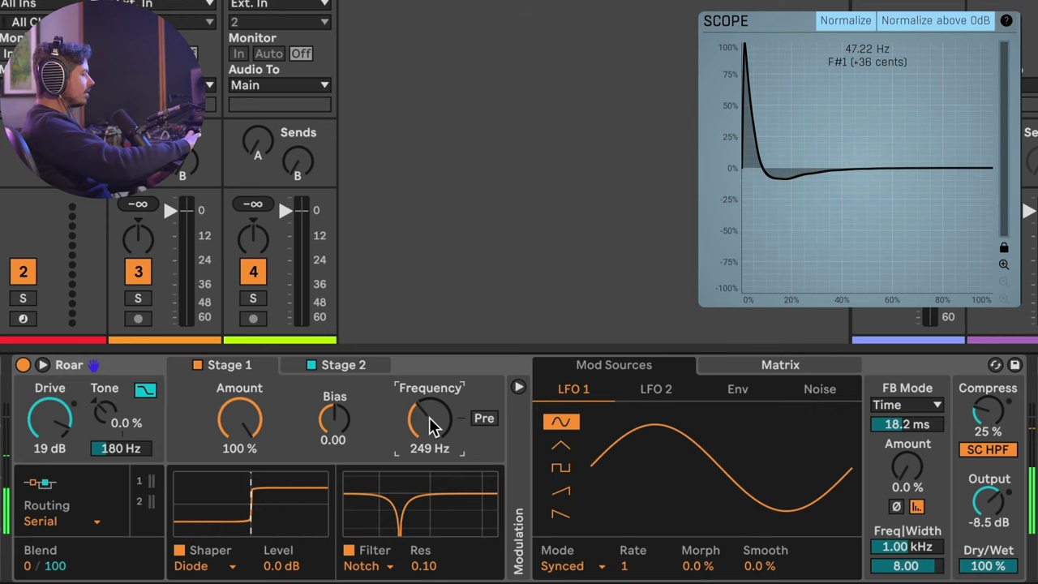
# Step: Set LFO 2 to Free mode with a rate of 0.30 Hz
pyautogui.click(654, 392)
pyautogui.click(592, 565)
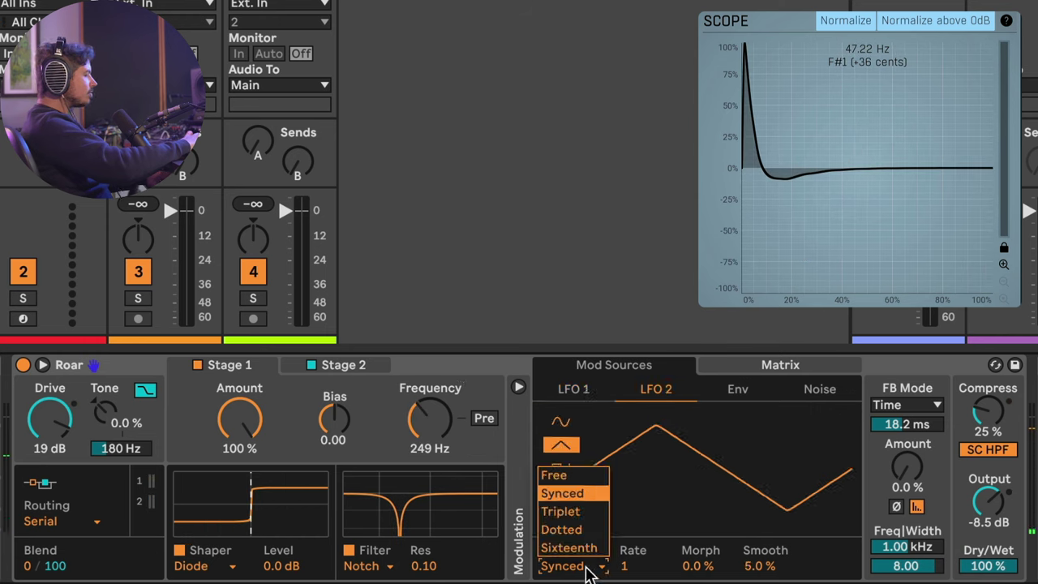
pyautogui.click(591, 475)
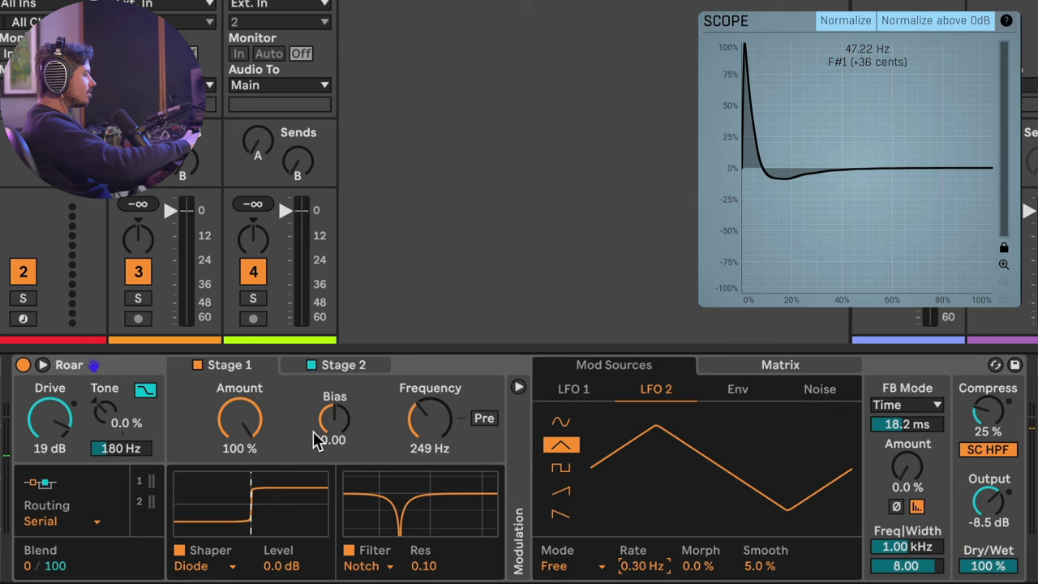
# Step: Modulate the Stage 1 filter frequency with LFO 2 by 11 and set that frequency to 161 Hz
pyautogui.click(772, 375)
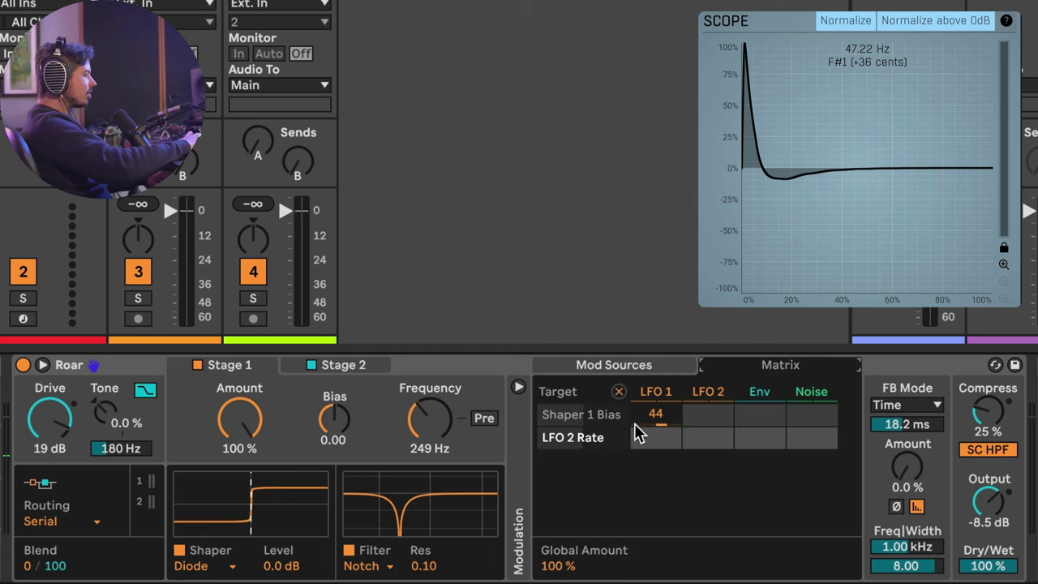
pyautogui.click(434, 423)
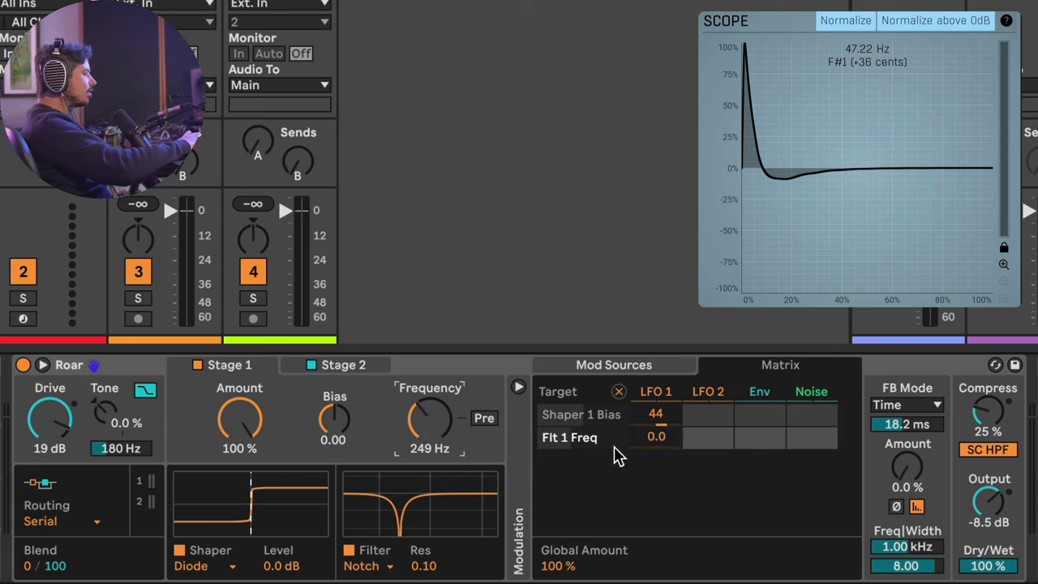
pyautogui.click(708, 436)
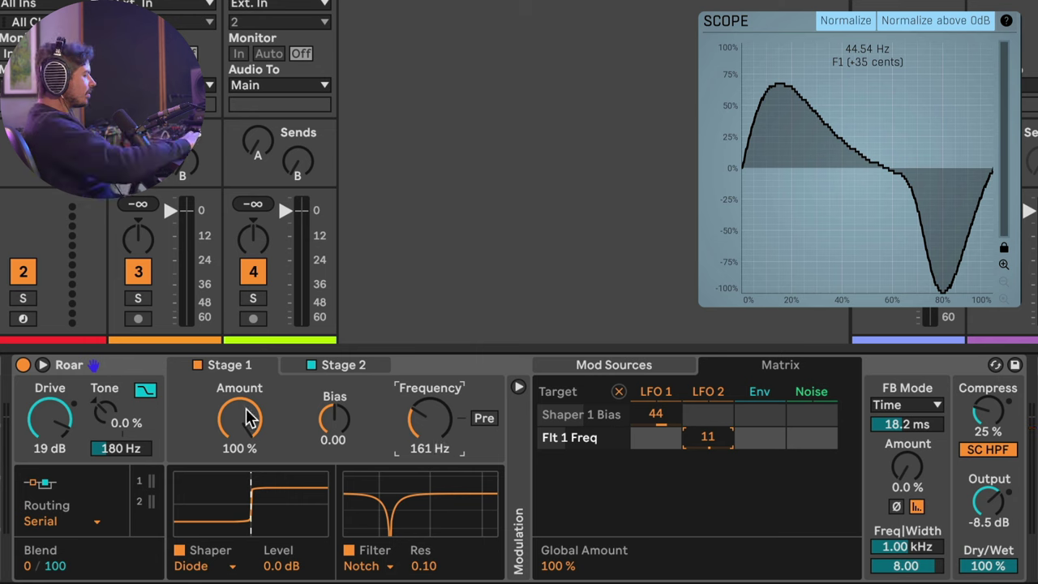
# Step: Switch Roar's routing back to Single
pyautogui.click(95, 506)
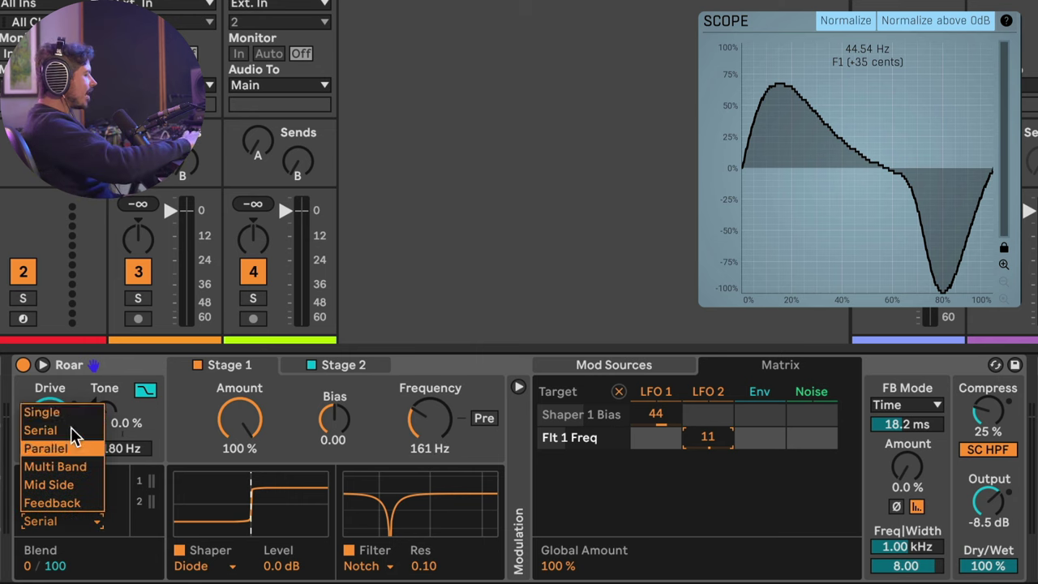
pyautogui.click(72, 409)
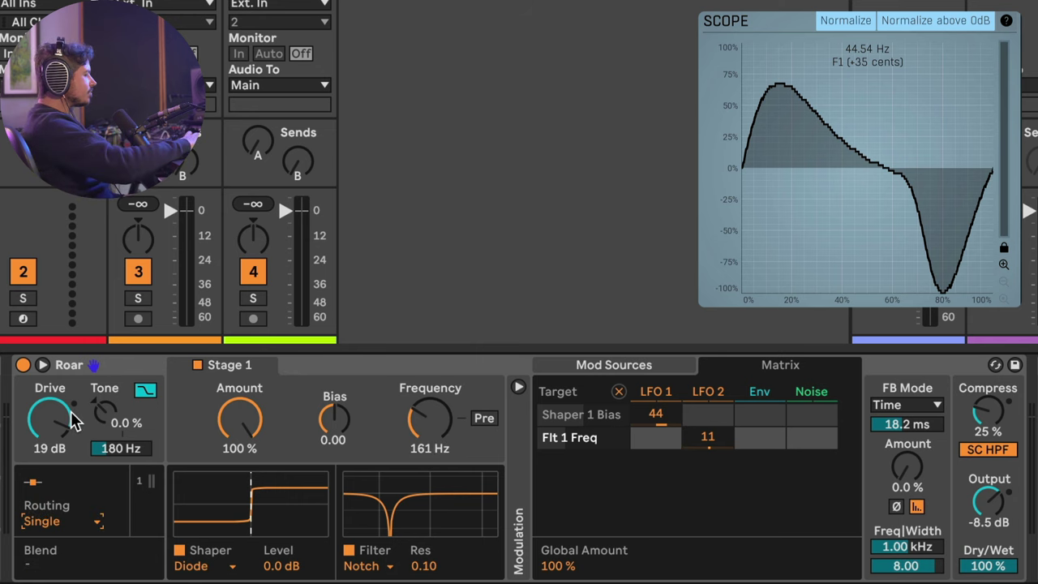
# Step: Switch the Stage 1 shaper to Fractal
pyautogui.click(343, 438)
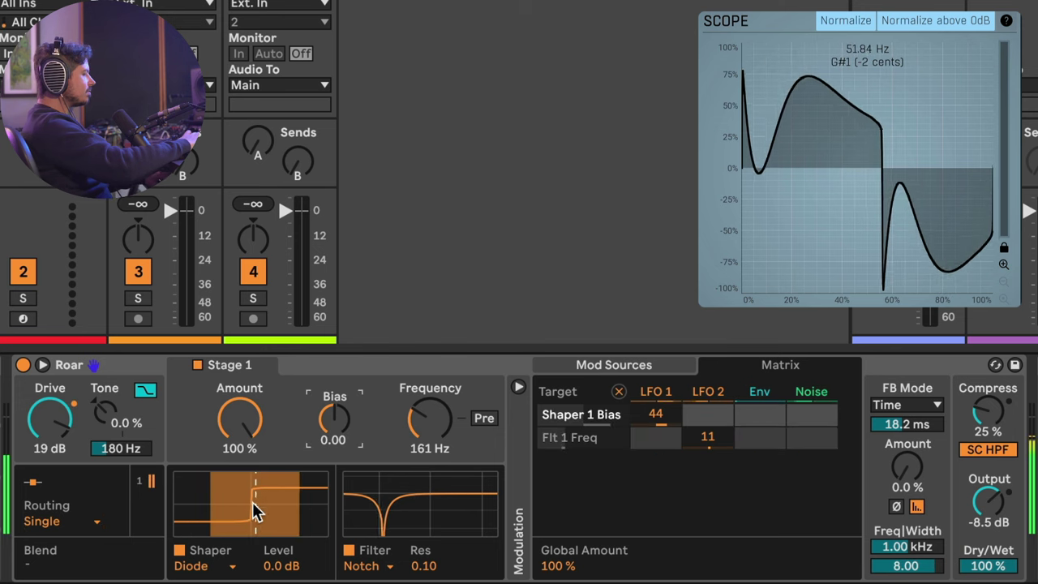
pyautogui.click(199, 564)
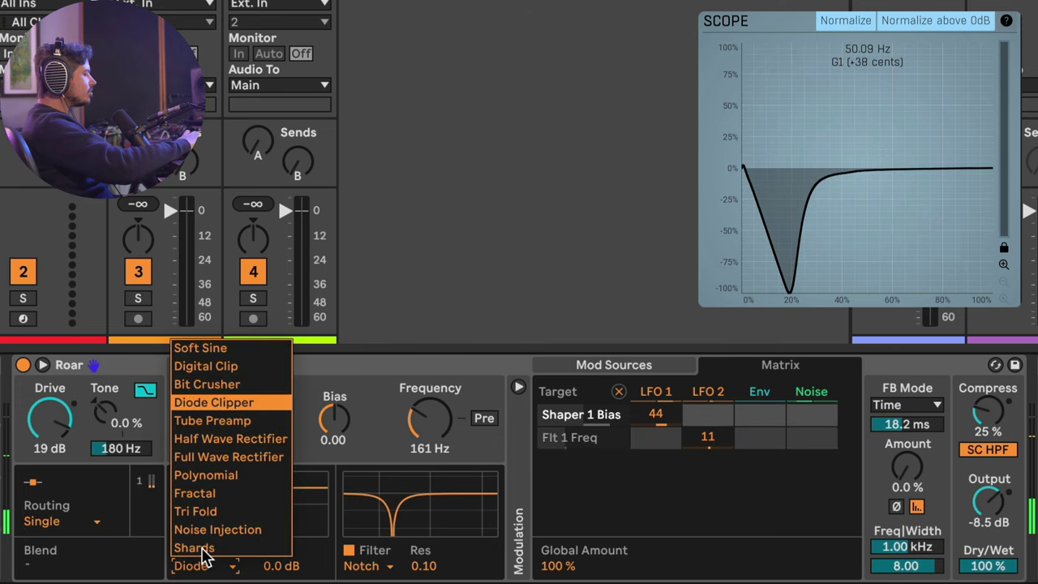
pyautogui.click(217, 492)
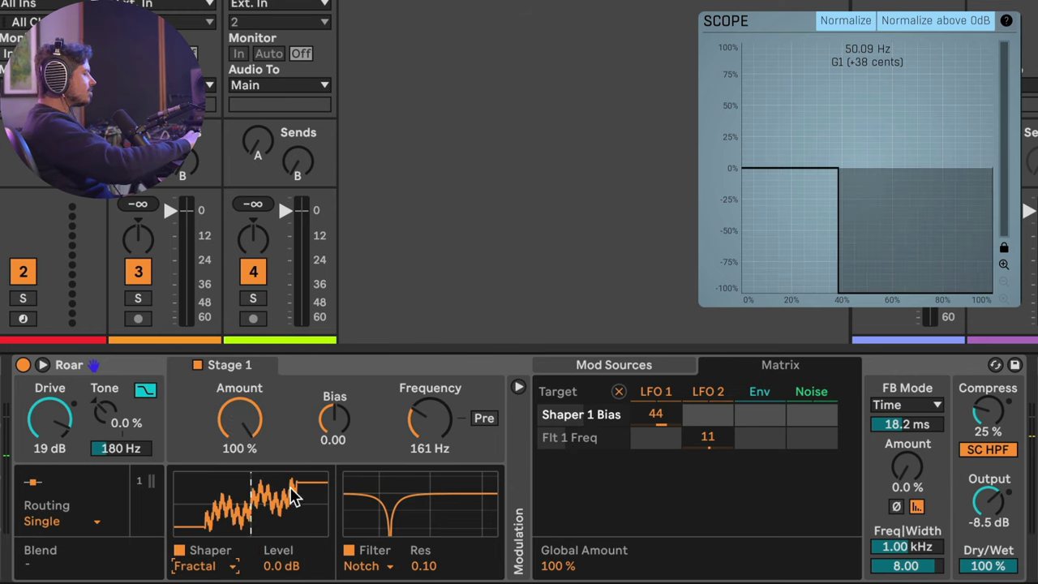
# Step: Remove LFO 1's modulation from the Stage 1 shaper bias and raise the bias by hand to 0.22
pyautogui.click(246, 421)
pyautogui.click(324, 425)
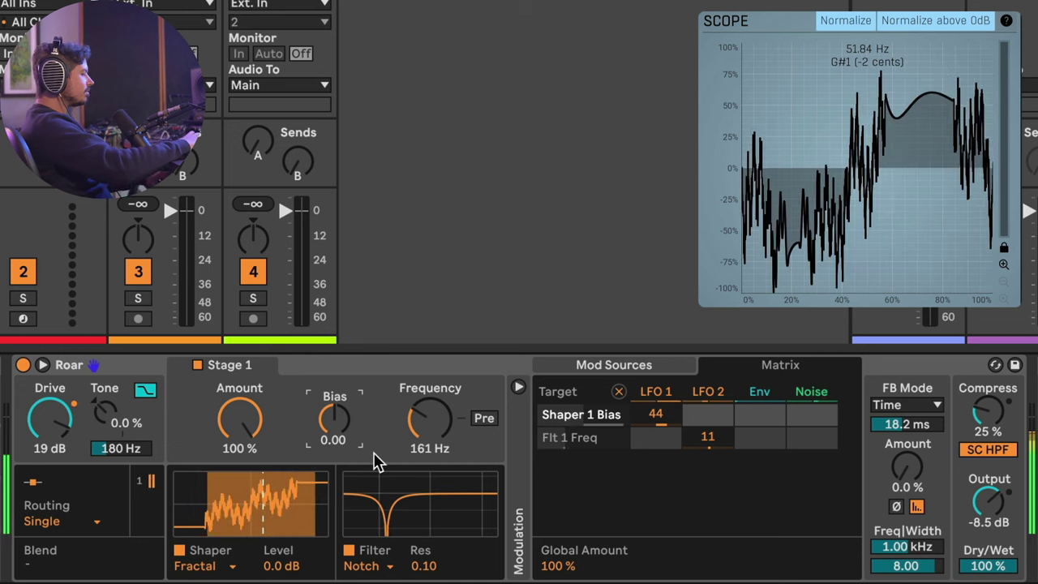
pyautogui.doubleClick(657, 415)
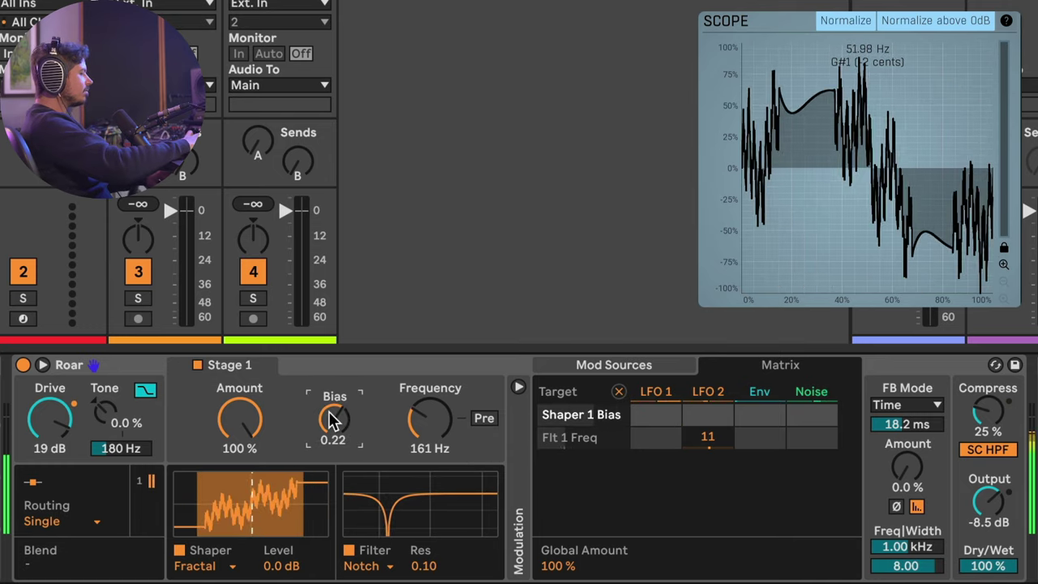
# Step: Change the Stage 1 shaper to Tri Fold with an amount of 42% and a bias of 0.33
pyautogui.click(203, 566)
pyautogui.click(213, 510)
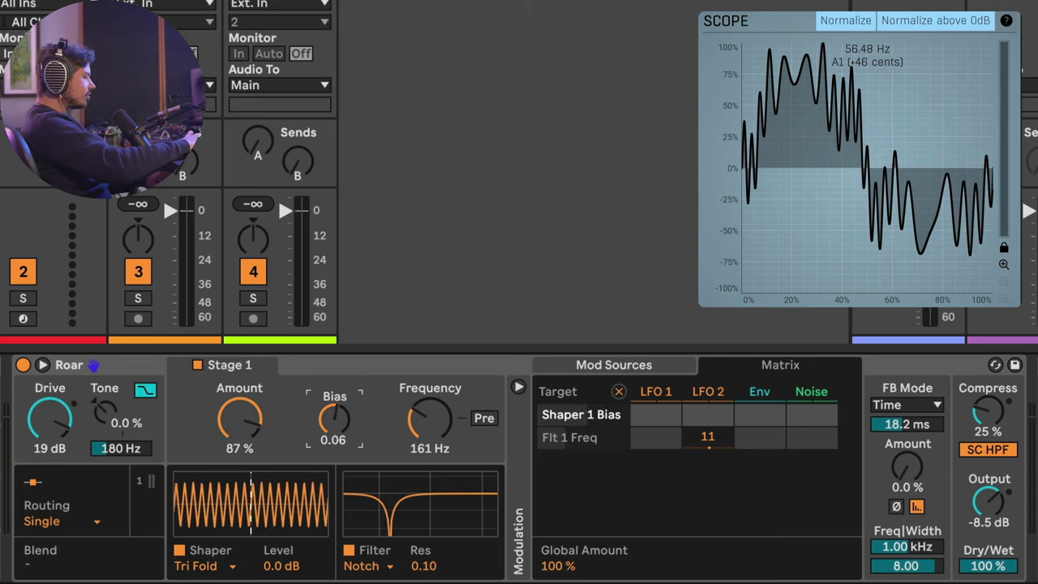
pyautogui.moveTo(336, 417); pyautogui.dragTo(336, 442)
pyautogui.moveTo(254, 424); pyautogui.dragTo(254, 459)
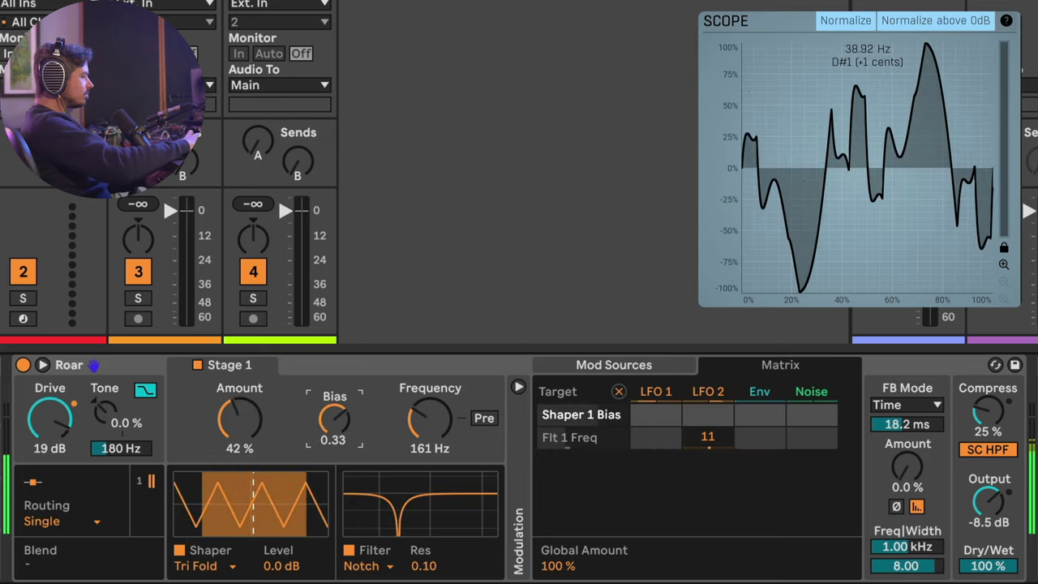
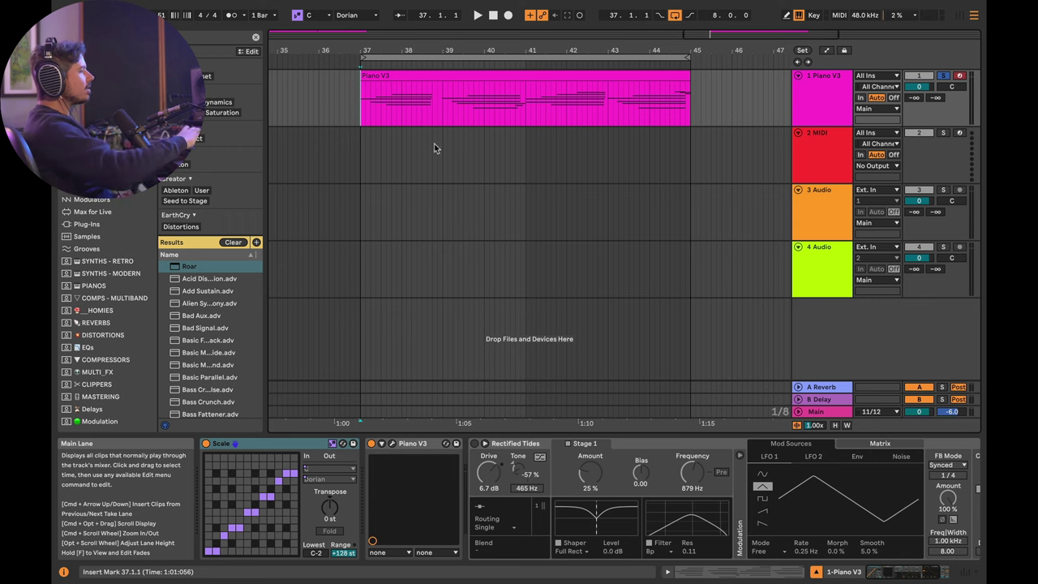
# Step: Play the Piano V3 clip through the Rectified Tides preset and examine the preset's modulation matrix
pyautogui.press('space')
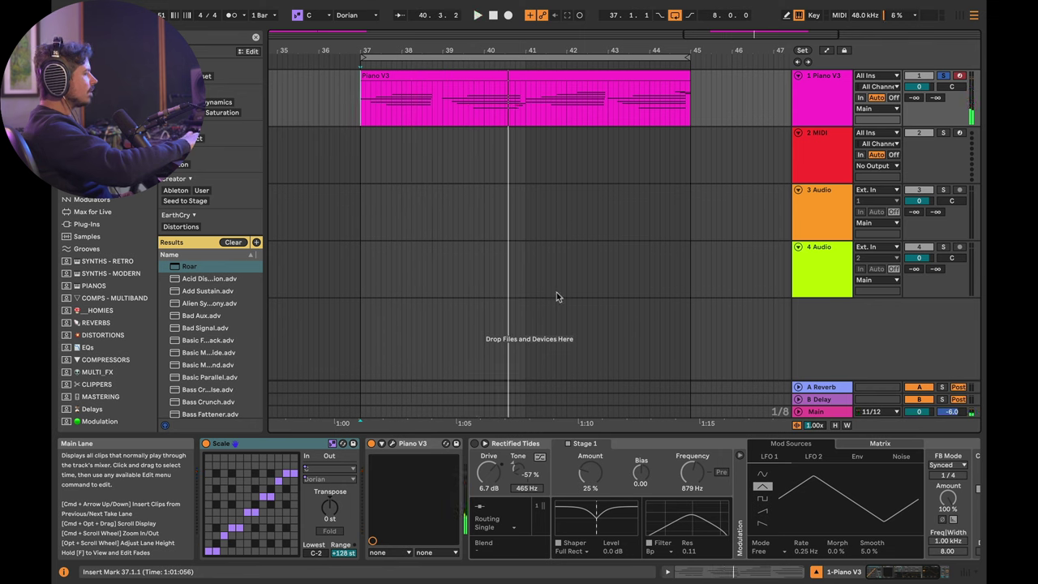
pyautogui.hscroll(1, 538, 473)
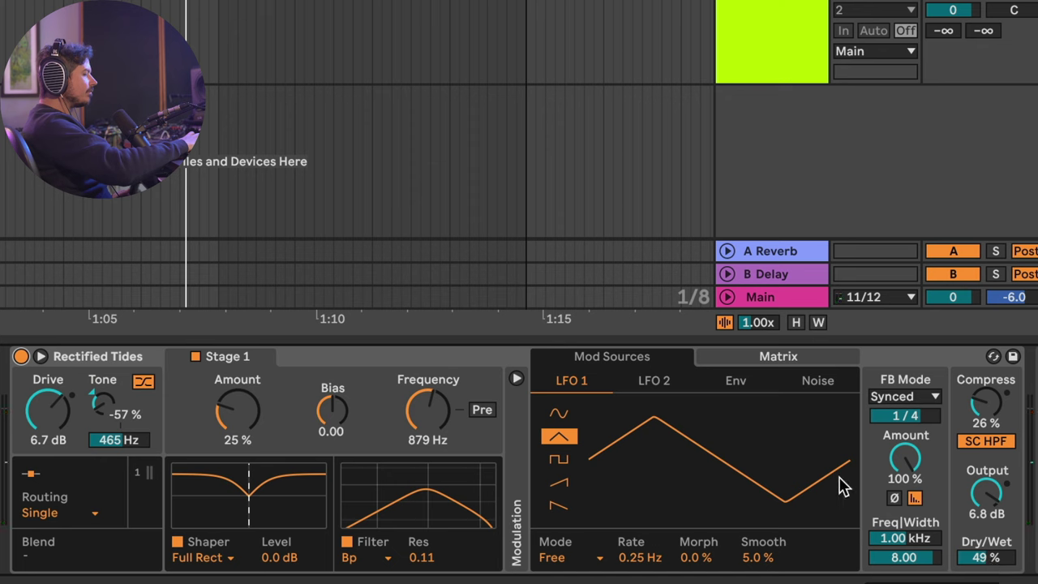
pyautogui.press('space')
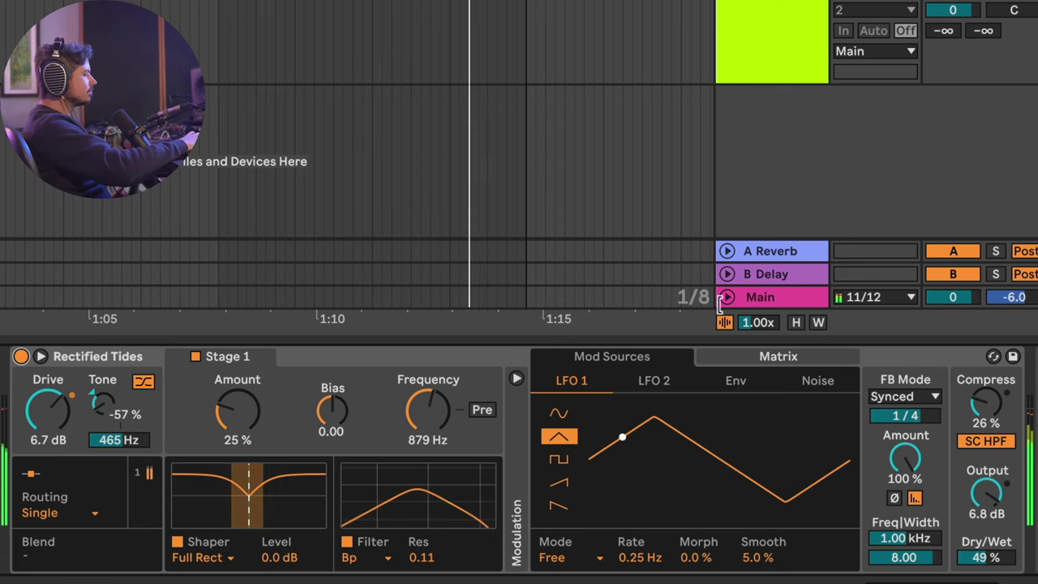
pyautogui.click(724, 358)
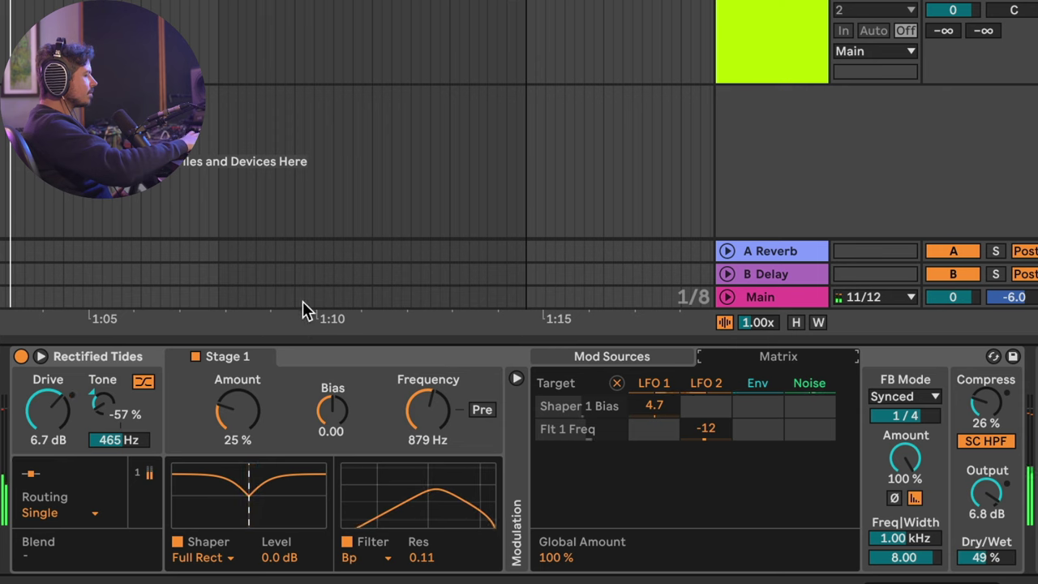
# Step: Replace the Rectified Tides preset with a default Roar and set its Stage 1 shaper to Full Wave Rectifier
pyautogui.click(319, 353)
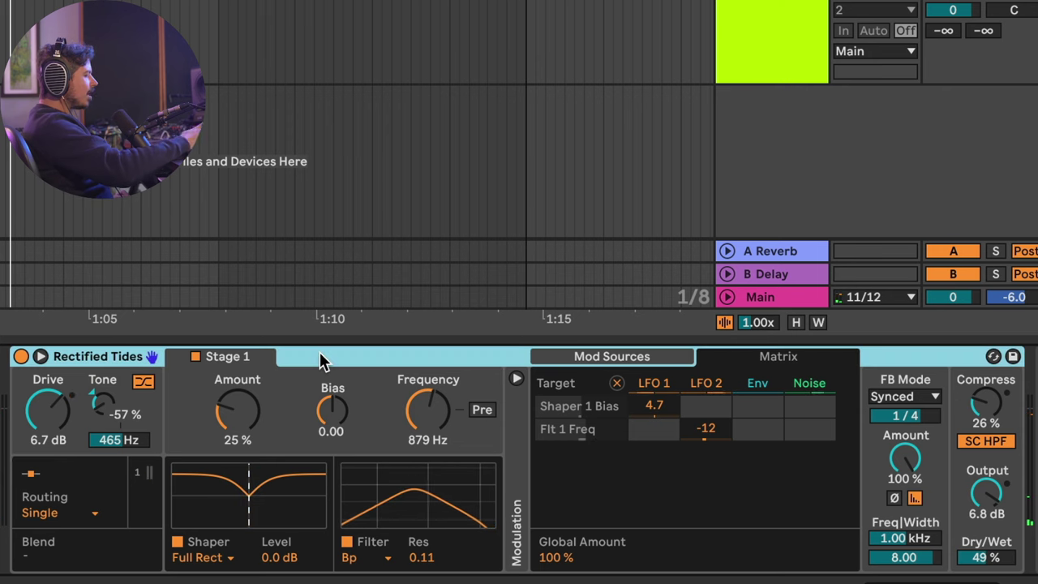
pyautogui.press('Delete')
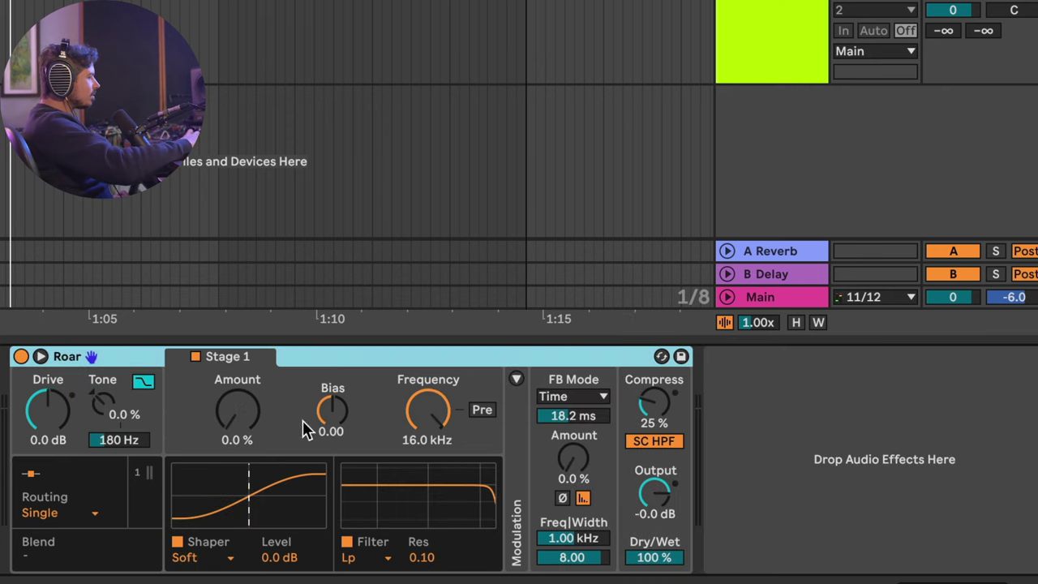
pyautogui.click(225, 559)
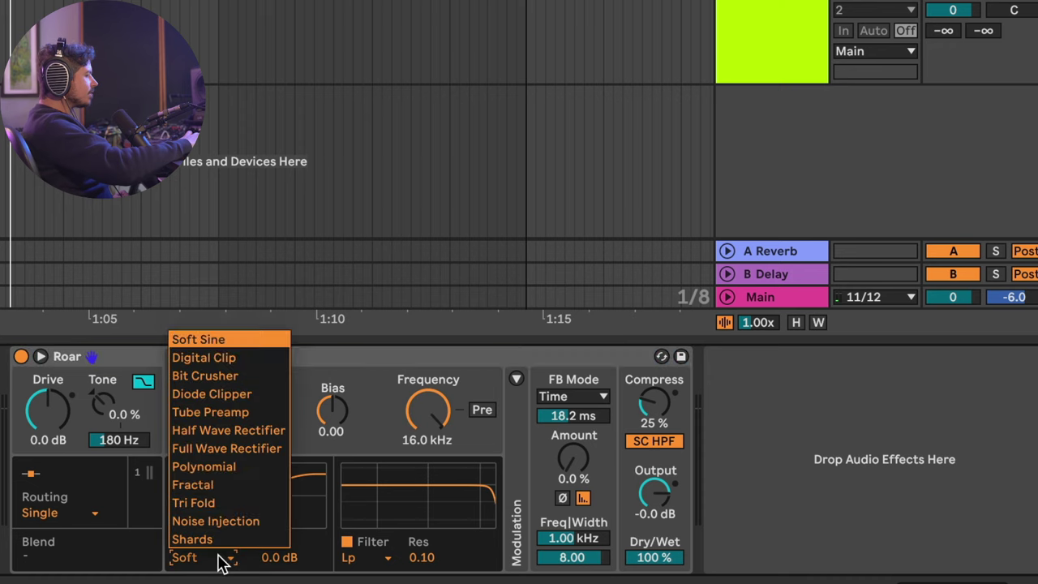
pyautogui.click(224, 446)
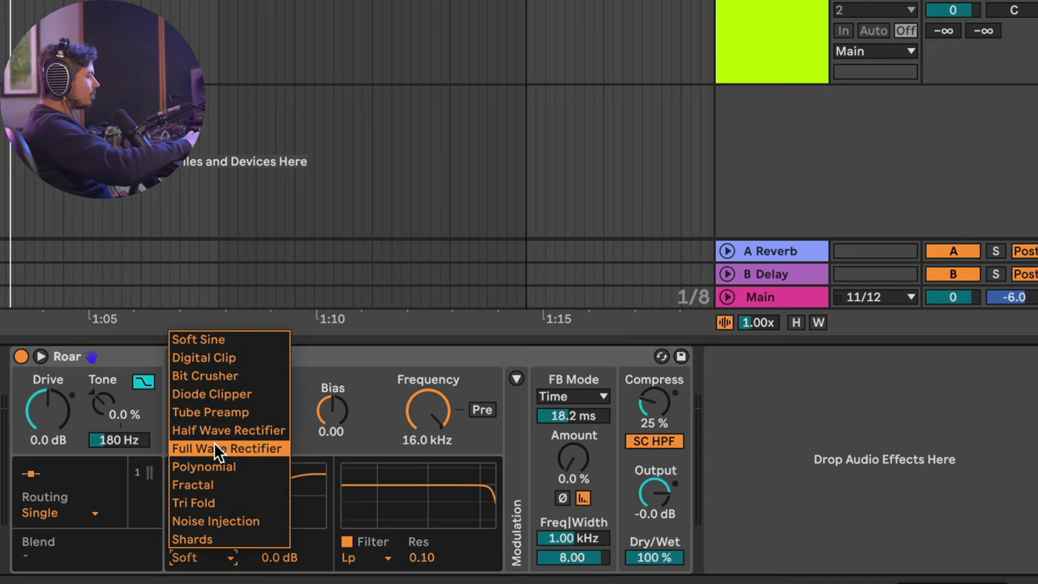
# Step: Compare the piano with Roar bypassed and active, leaving Roar switched on
pyautogui.click(21, 357)
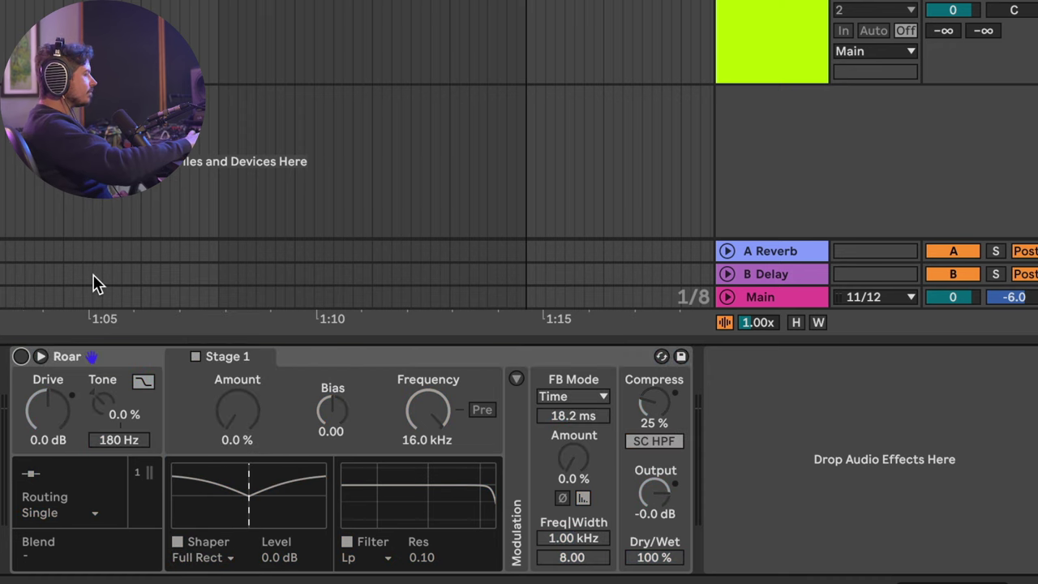
pyautogui.press('space')
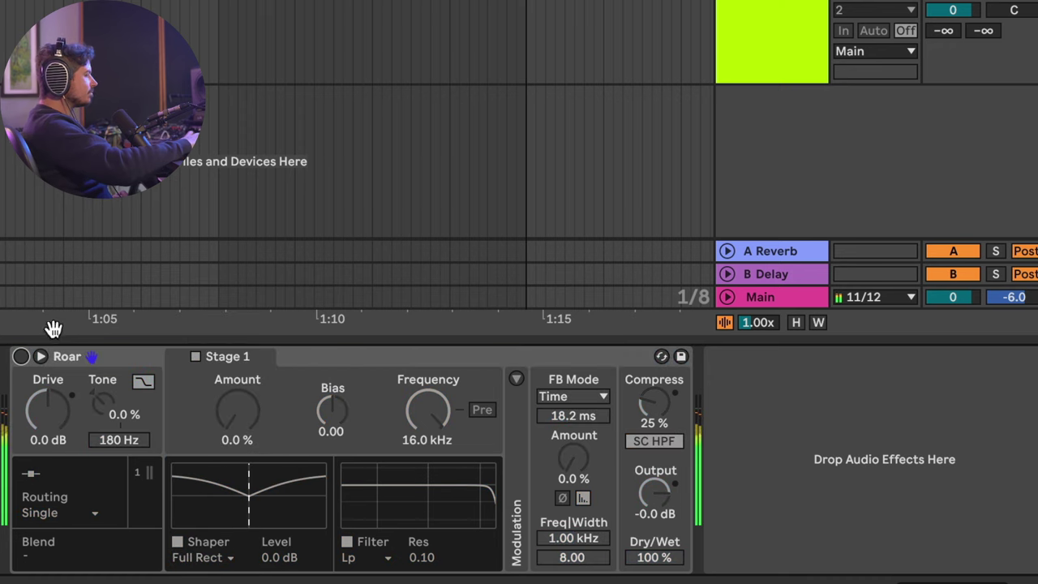
pyautogui.click(21, 356)
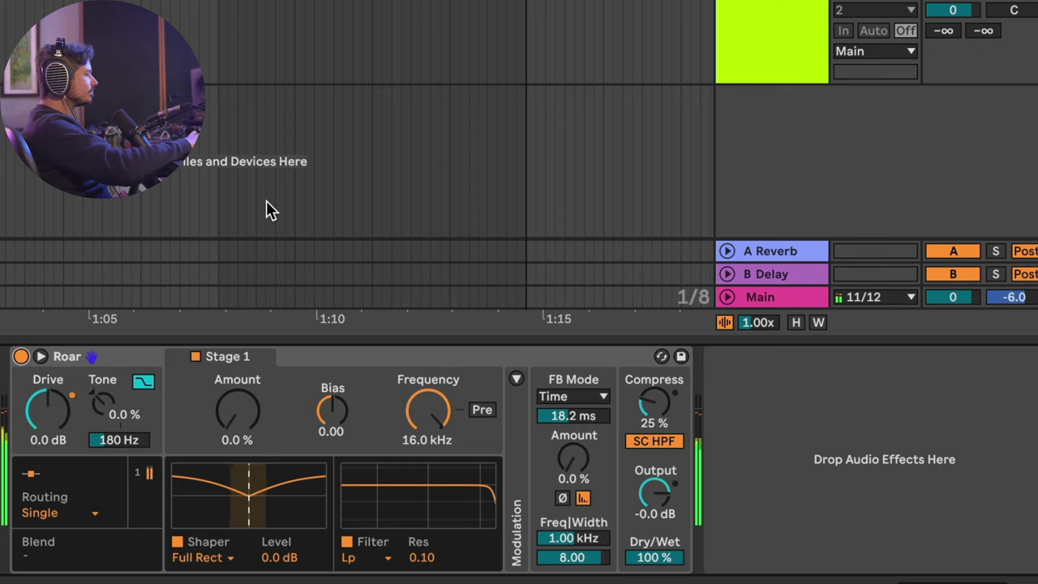
pyautogui.press('space')
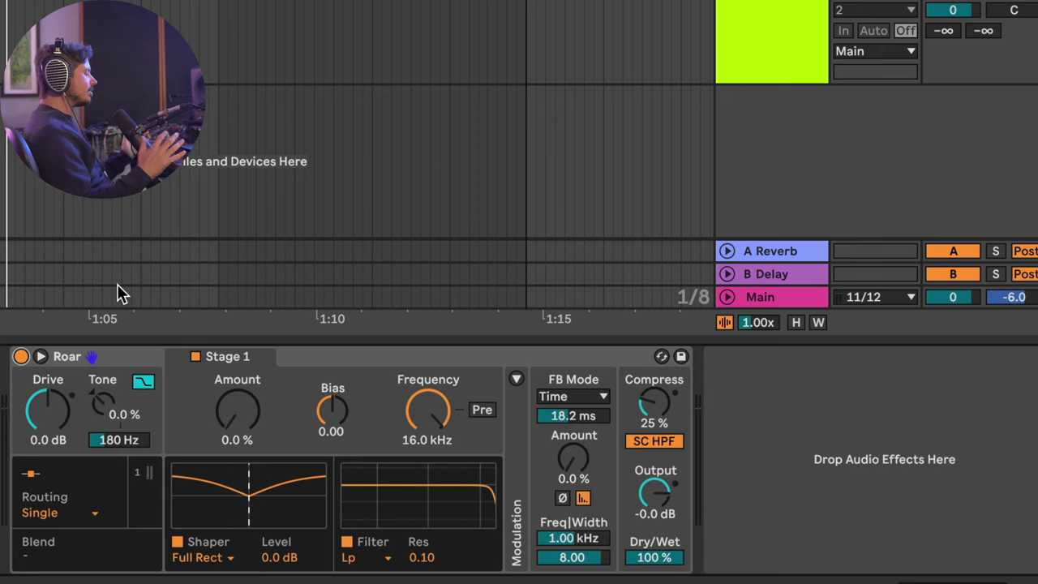
pyautogui.press('0')
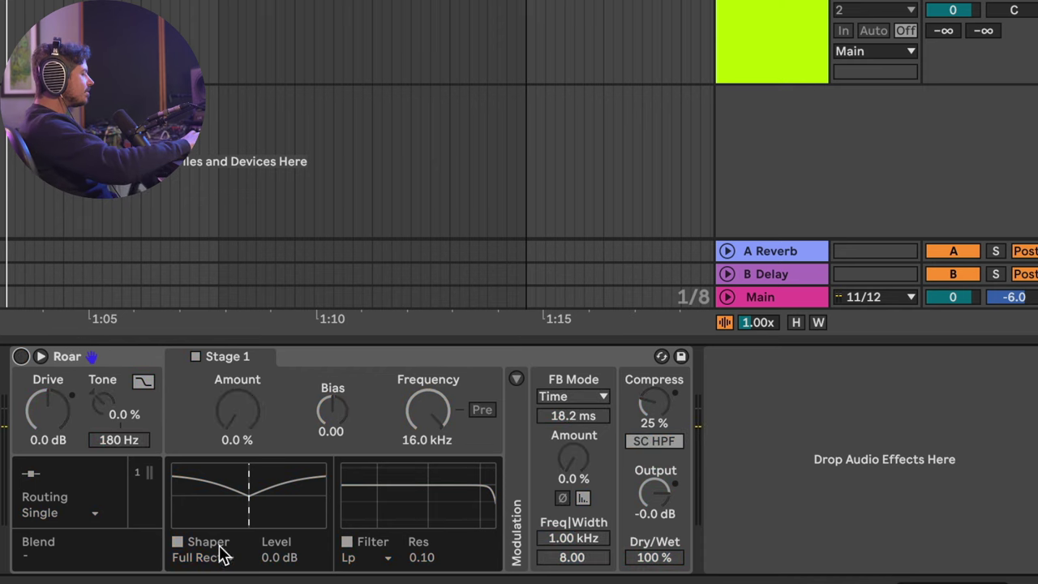
pyautogui.click(20, 357)
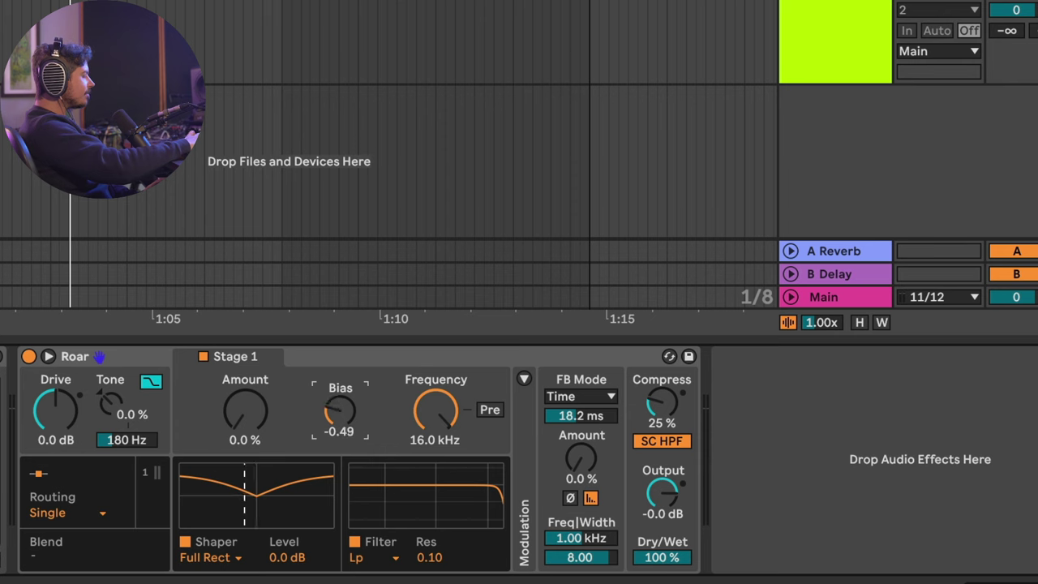
# Step: Return the Stage 1 bias to 0.00 and modulate it with LFO 1 by 12
pyautogui.moveTo(339, 411); pyautogui.dragTo(340, 388)
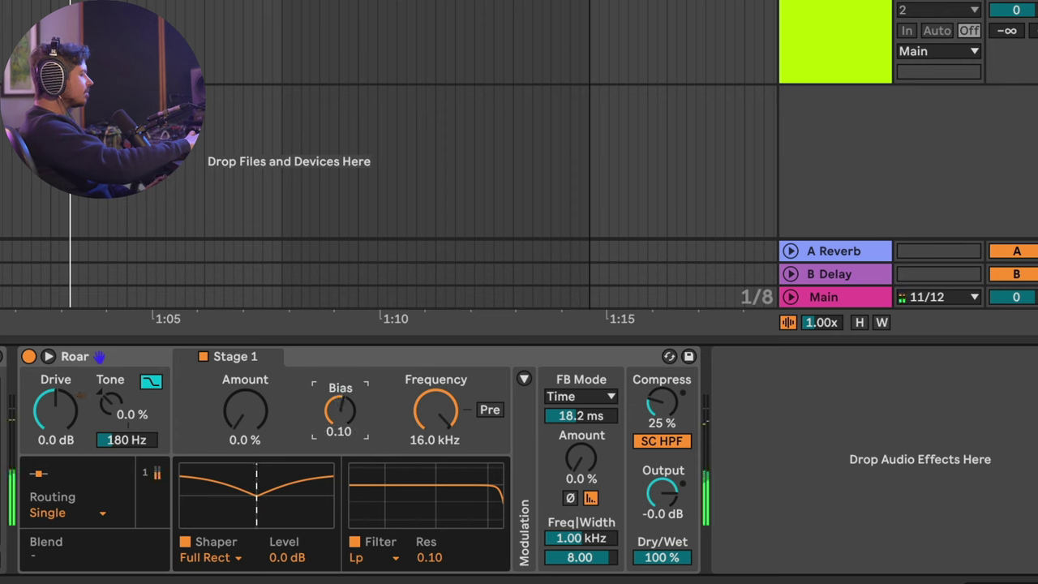
pyautogui.moveTo(340, 387); pyautogui.dragTo(340, 397)
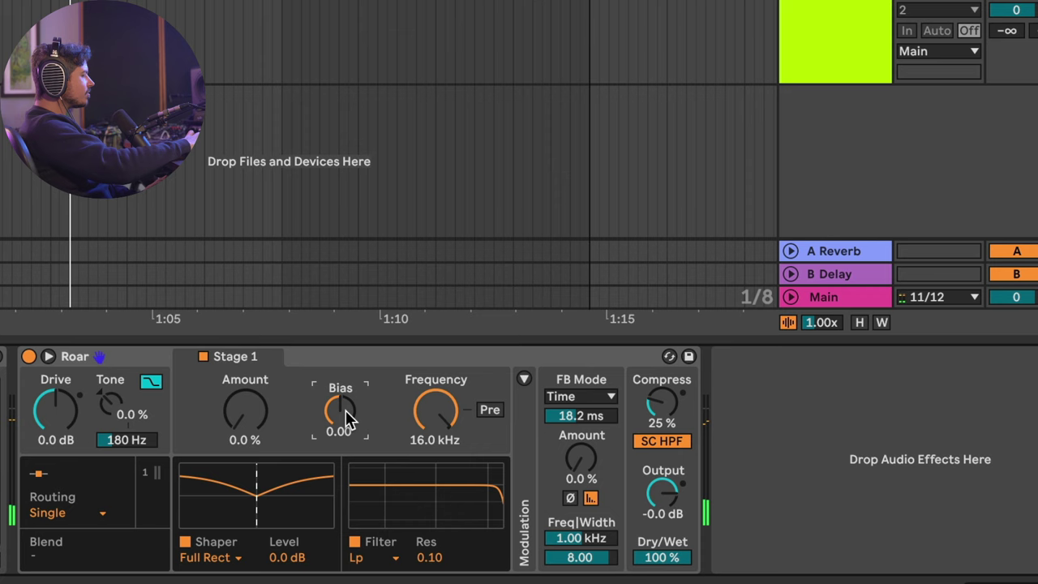
pyautogui.click(524, 378)
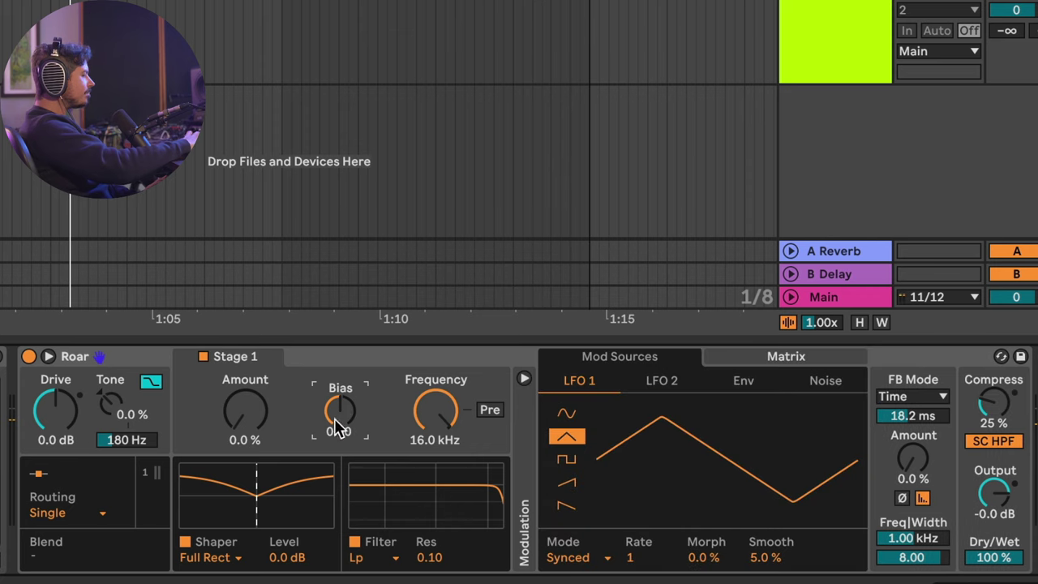
pyautogui.click(755, 361)
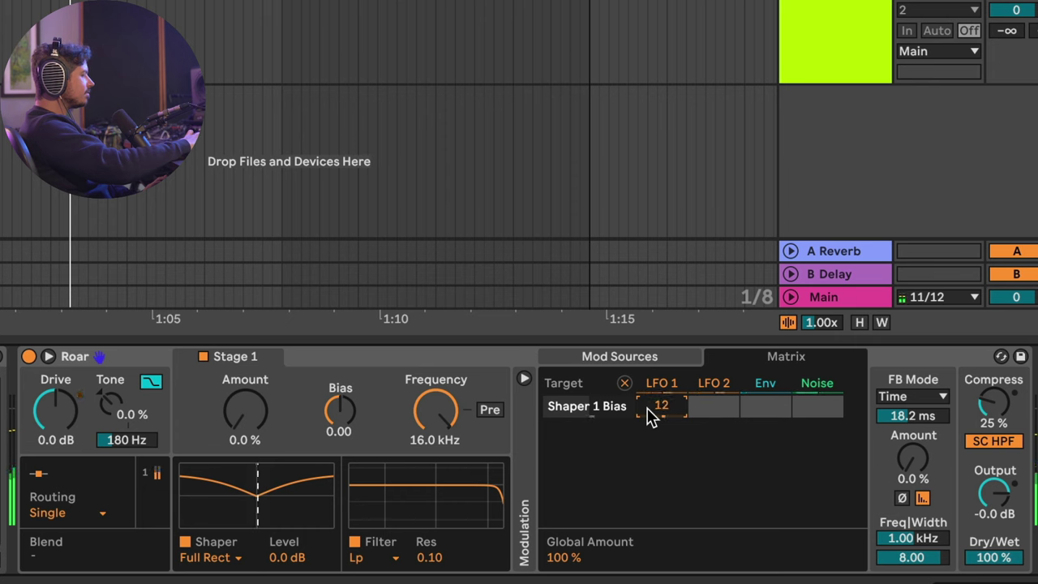
# Step: Set LFO 1 to Free mode with a rate of 0.30 Hz
pyautogui.click(656, 385)
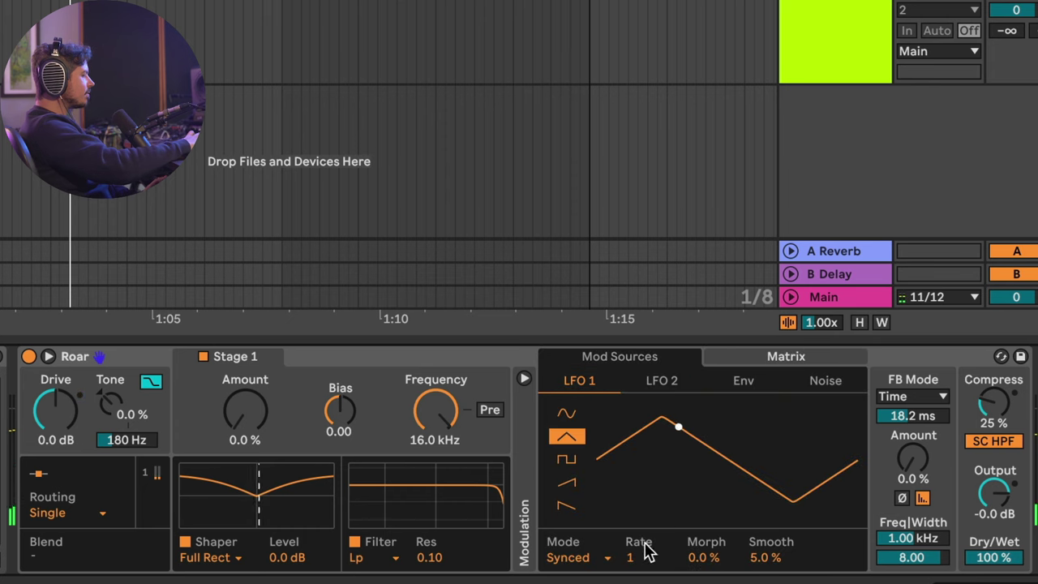
pyautogui.click(606, 558)
pyautogui.click(579, 468)
pyautogui.moveTo(647, 557); pyautogui.dragTo(647, 580)
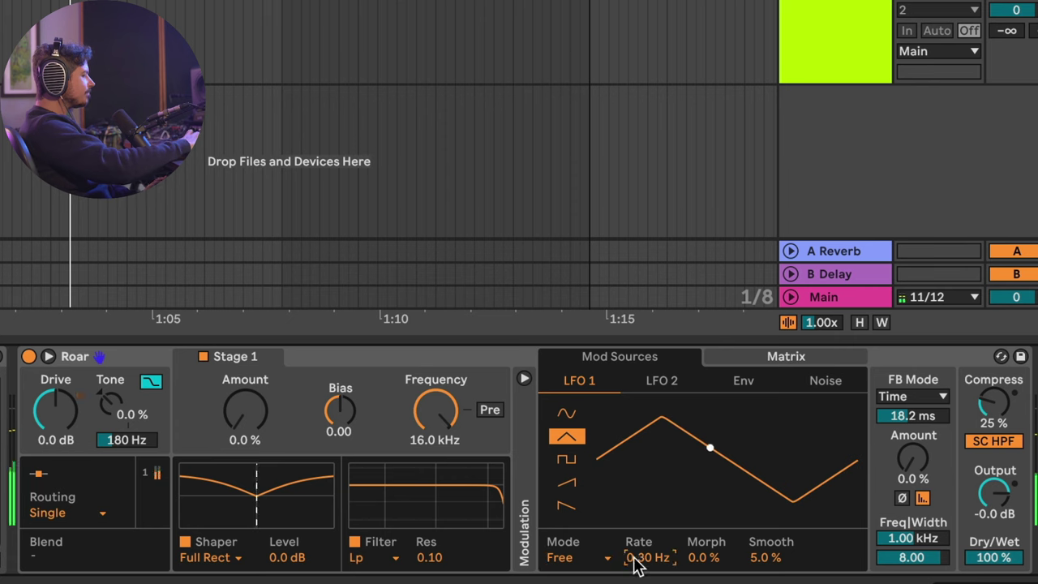
# Step: Set the Stage 1 shaper amount to 9.5% and raise Roar's drive to 9.1 dB
pyautogui.moveTo(256, 440); pyautogui.dragTo(249, 434)
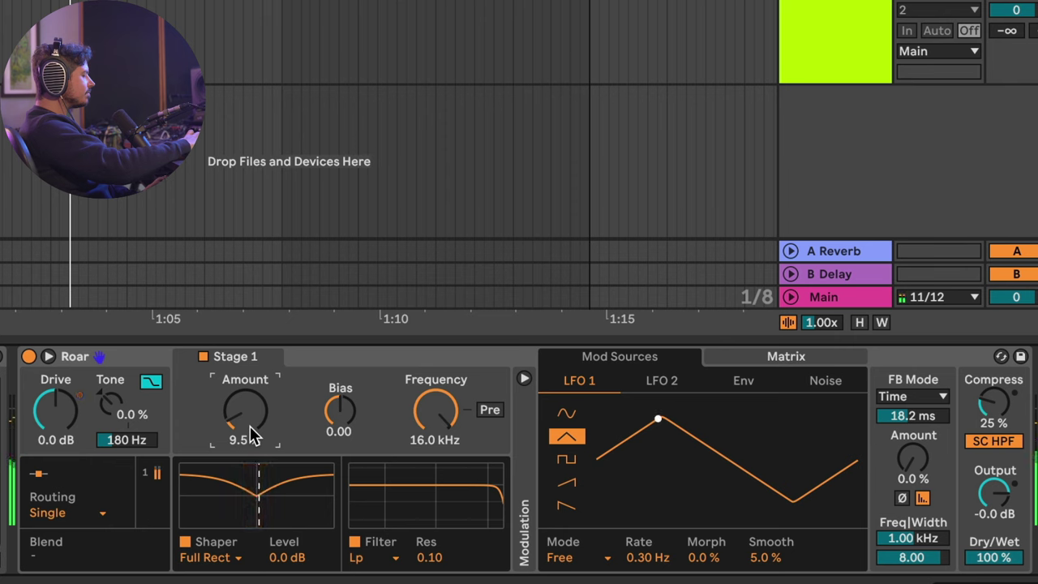
pyautogui.moveTo(62, 414); pyautogui.dragTo(61, 399)
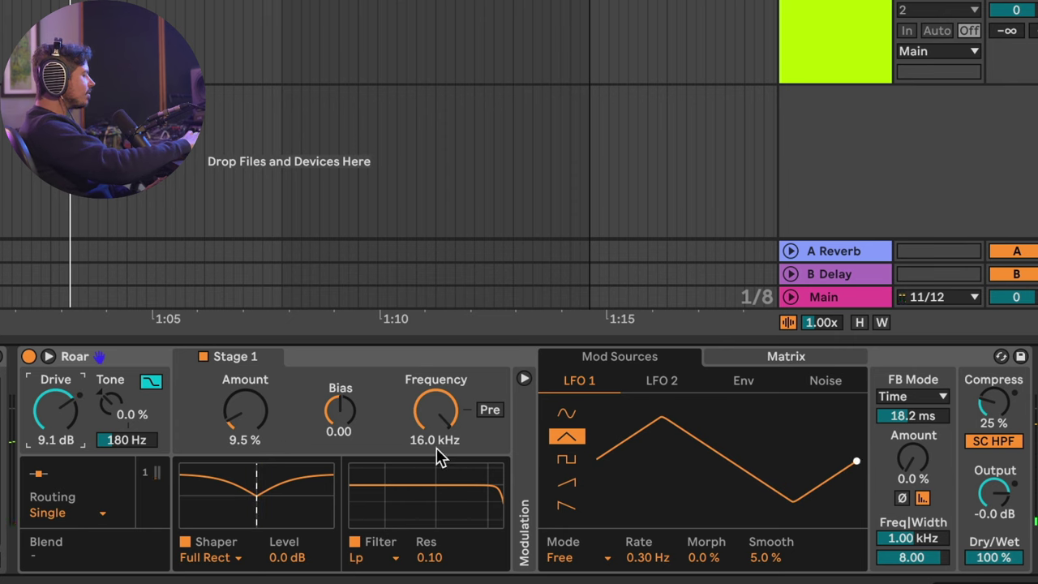
# Step: Change the Stage 1 filter to Bp with a resonance of 0.05 and a frequency of 981 Hz
pyautogui.click(395, 558)
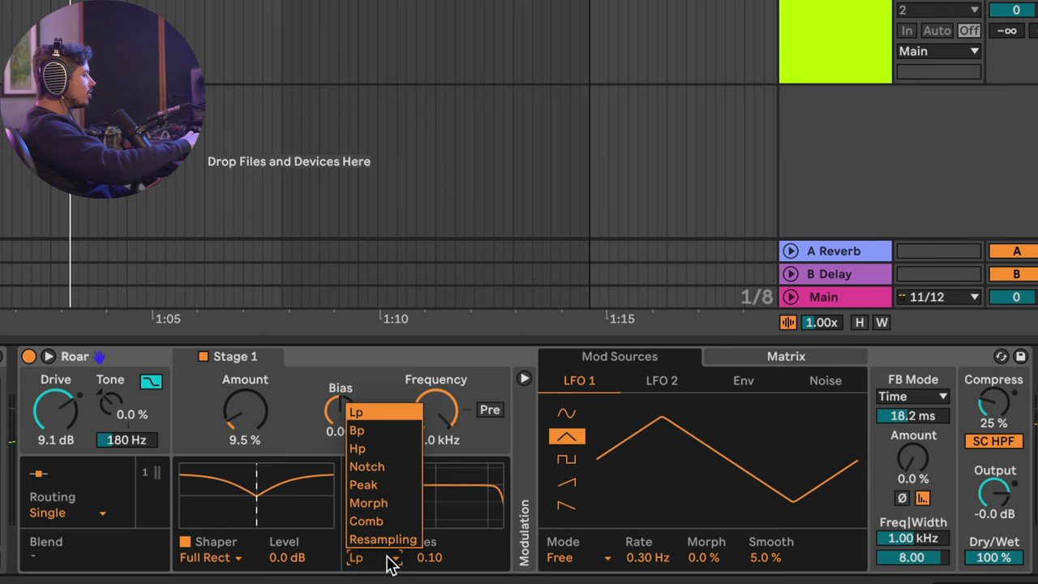
pyautogui.click(378, 430)
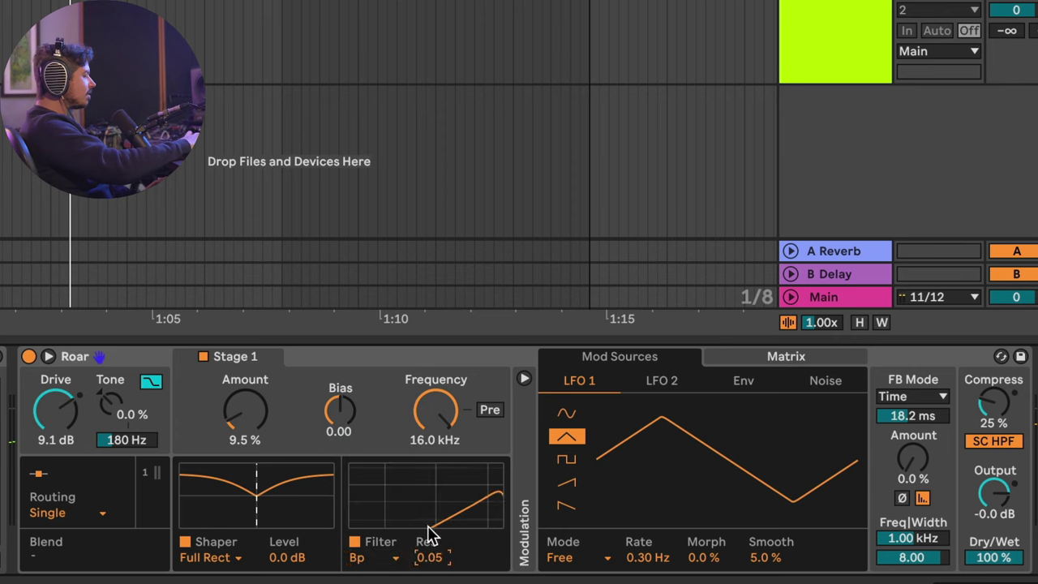
pyautogui.moveTo(435, 410); pyautogui.dragTo(436, 486)
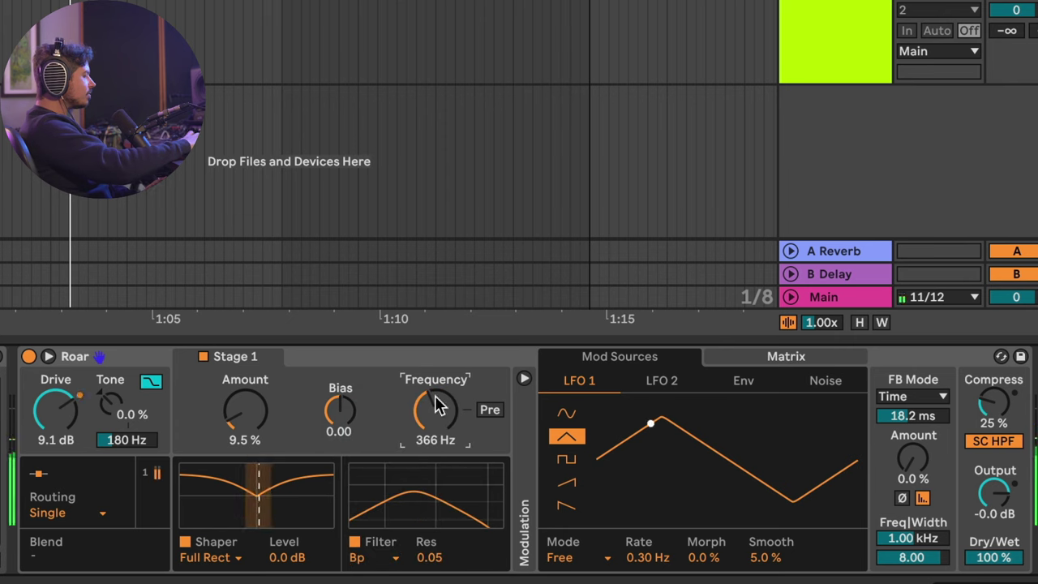
pyautogui.moveTo(436, 406); pyautogui.dragTo(437, 381)
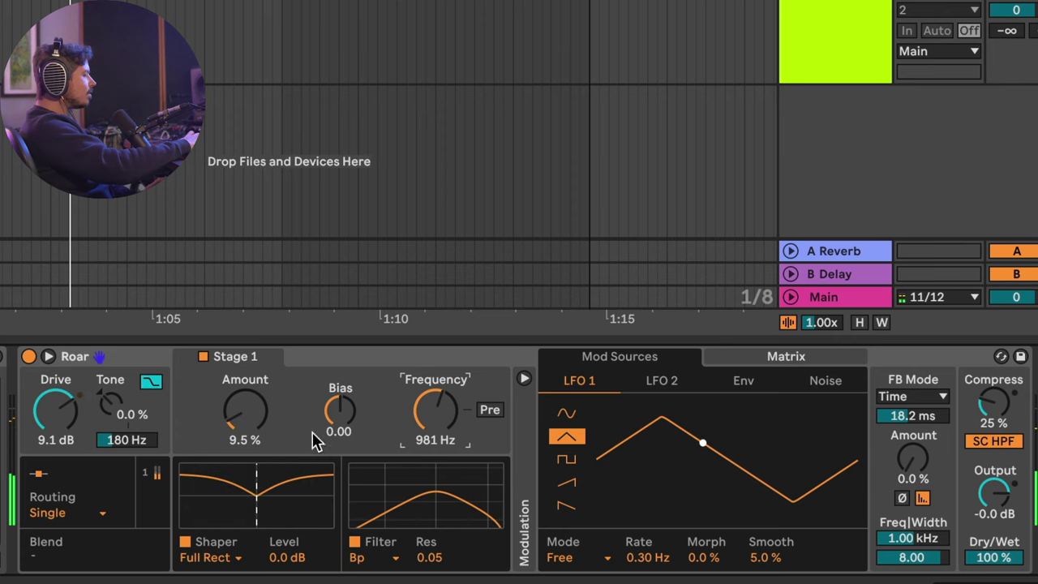
# Step: Set LFO 2 to Free mode at 0.28 Hz and modulate the Stage 1 filter frequency with it by -25
pyautogui.click(662, 380)
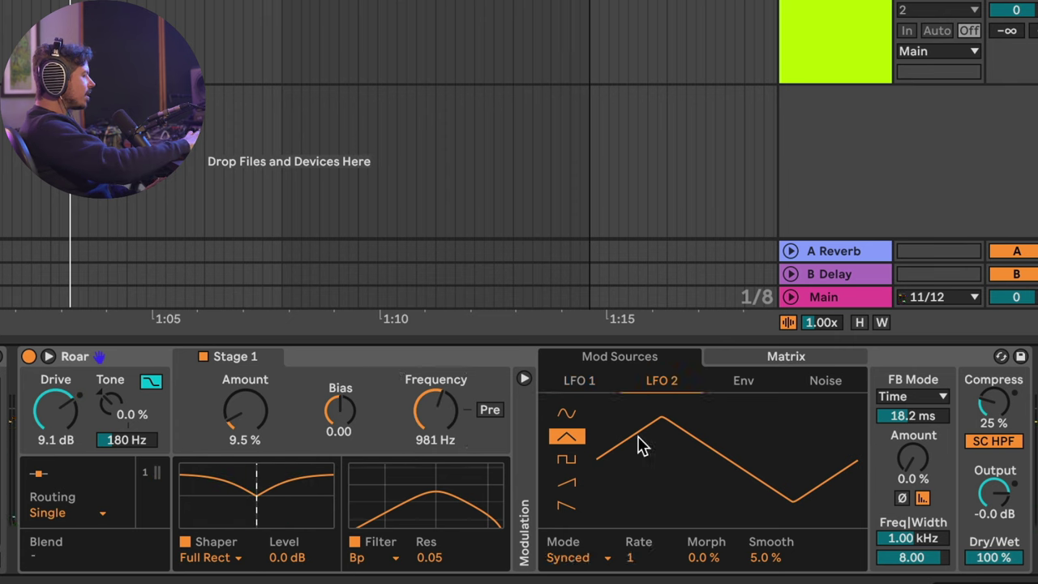
pyautogui.click(582, 558)
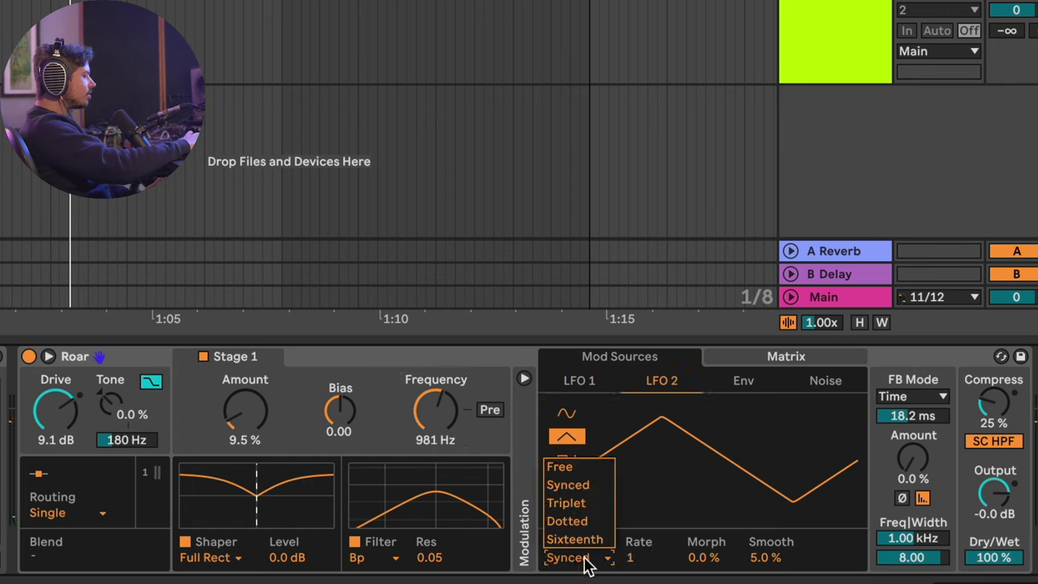
pyautogui.click(585, 468)
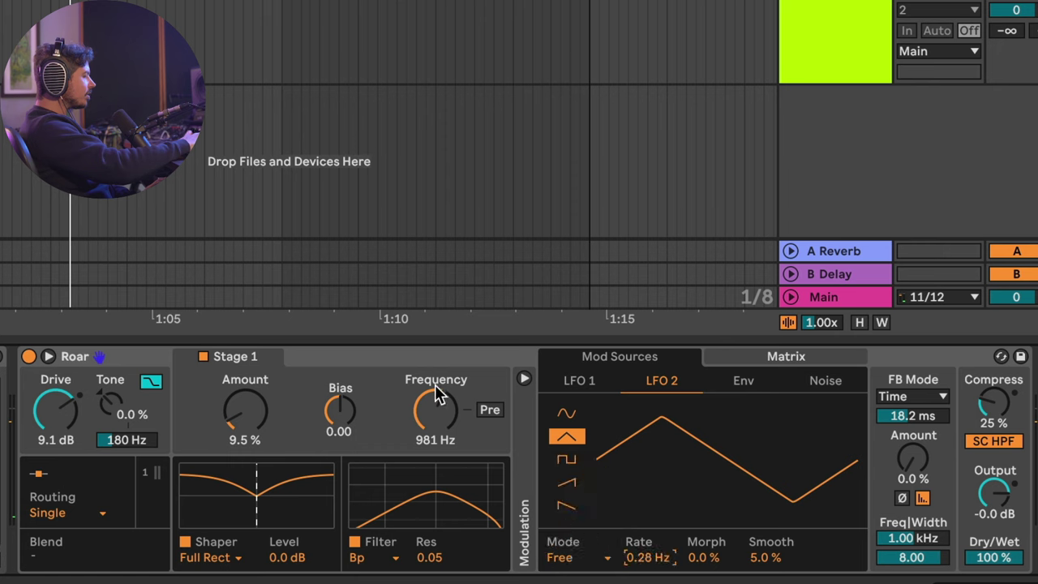
pyautogui.click(766, 359)
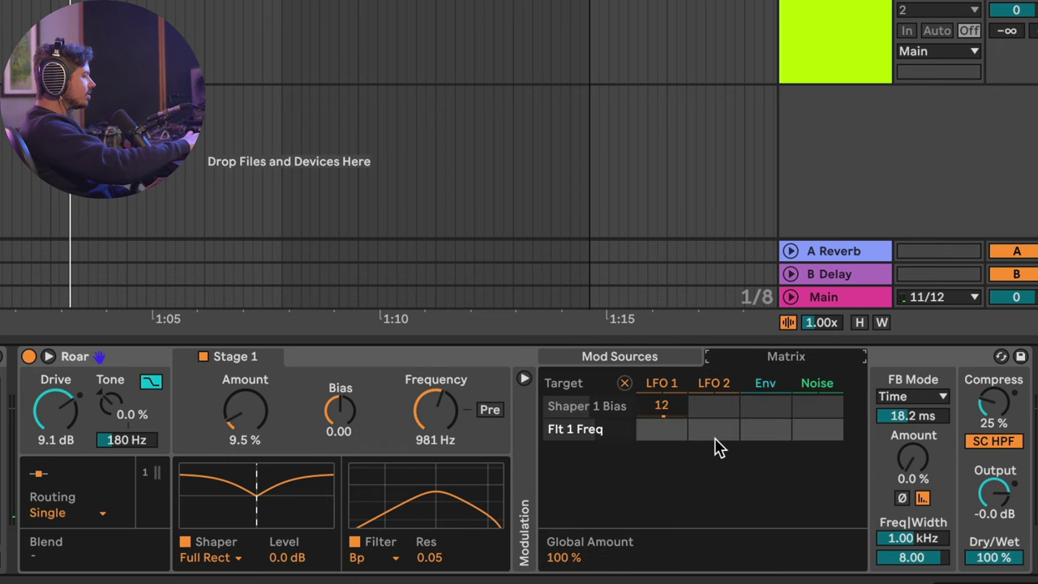
pyautogui.moveTo(713, 442); pyautogui.dragTo(714, 454)
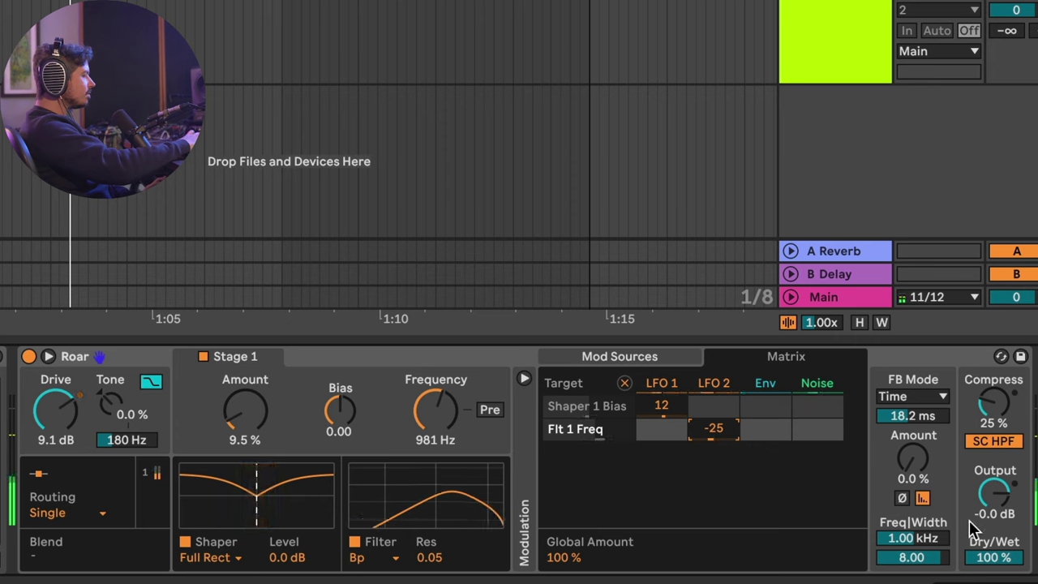
# Step: Set Roar's dry/wet to 49% and its output to 1.0 dB, and play back the result
pyautogui.moveTo(998, 559); pyautogui.dragTo(997, 577)
pyautogui.moveTo(993, 492); pyautogui.dragTo(994, 490)
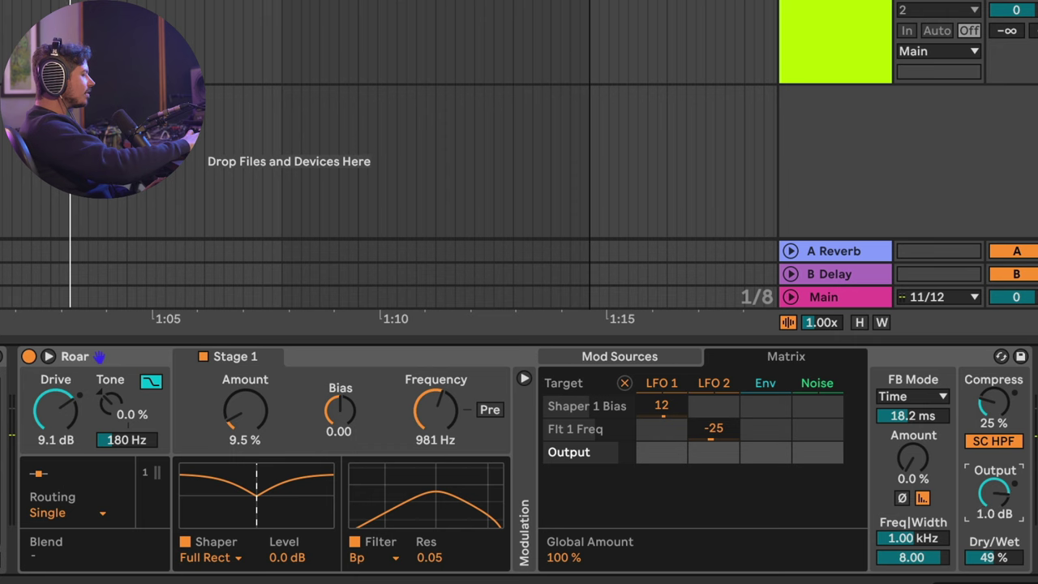
pyautogui.press('space')
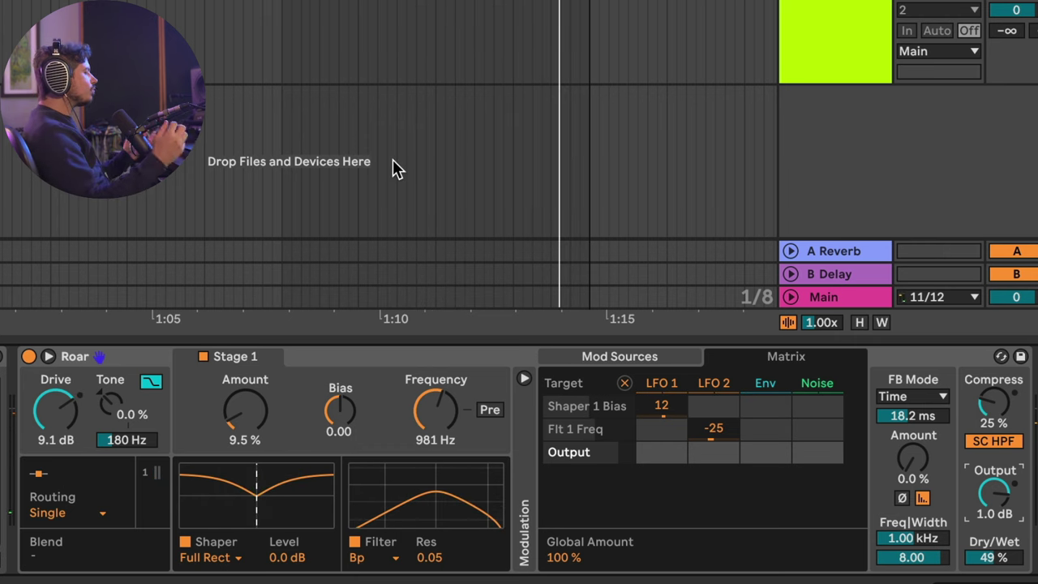
# Step: On the default Roar, raise the Stage 1 shaper amount to 26% and lower the output to -3.0 dB while auditioning
pyautogui.click(345, 359)
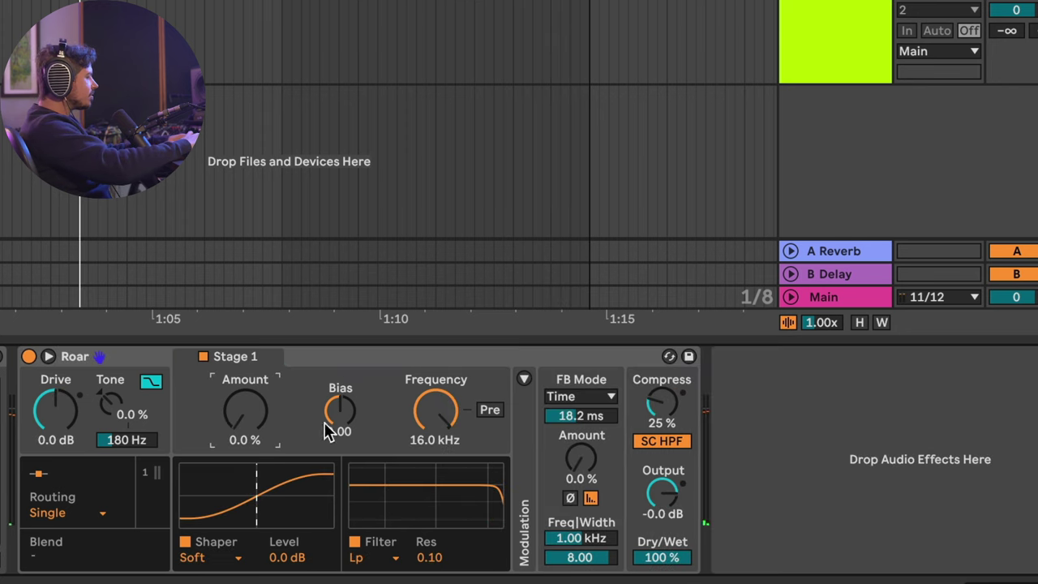
pyautogui.moveTo(245, 409); pyautogui.dragTo(244, 395)
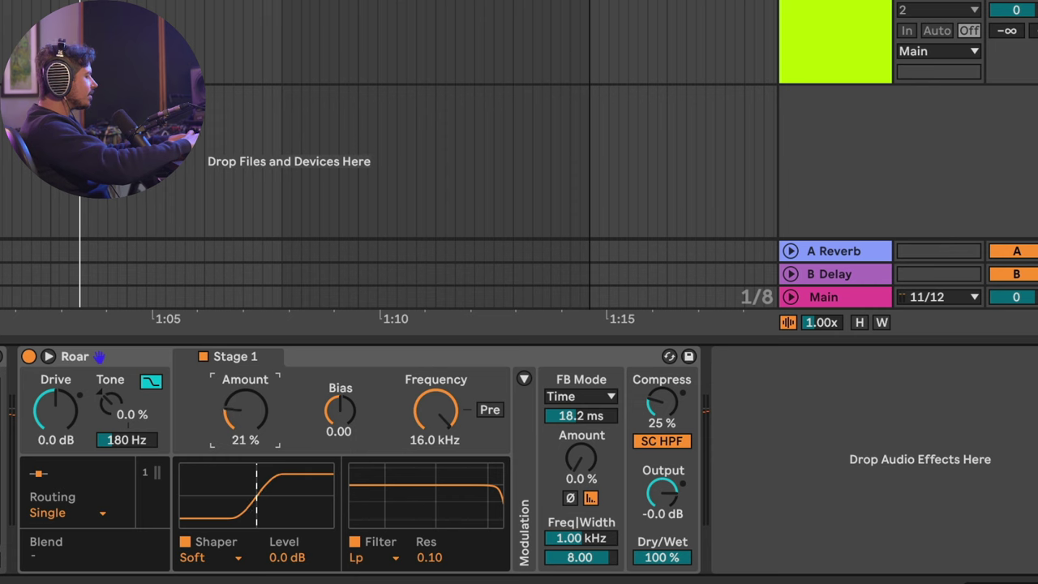
pyautogui.moveTo(668, 512); pyautogui.dragTo(668, 523)
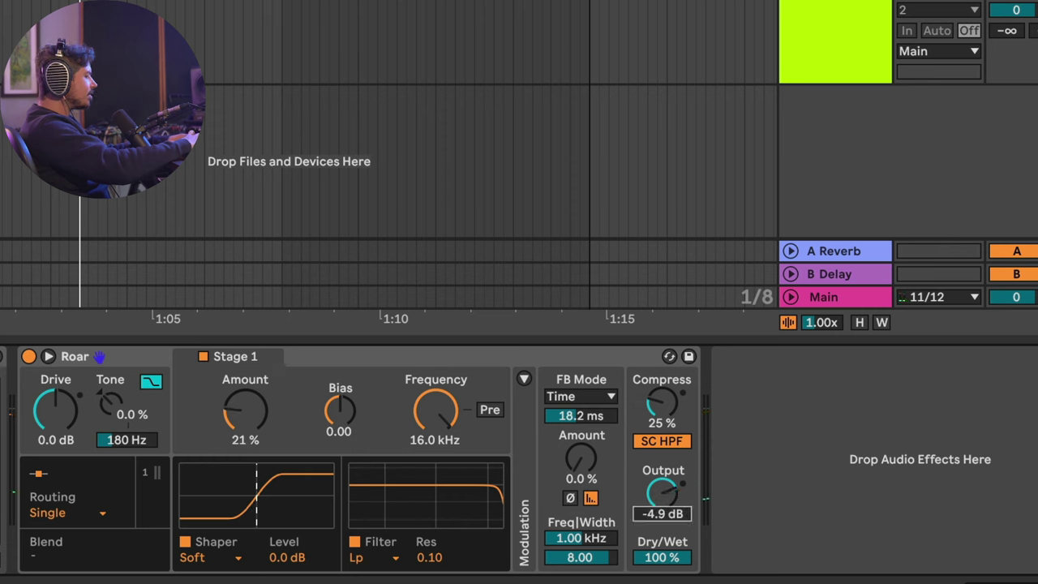
pyautogui.press('space')
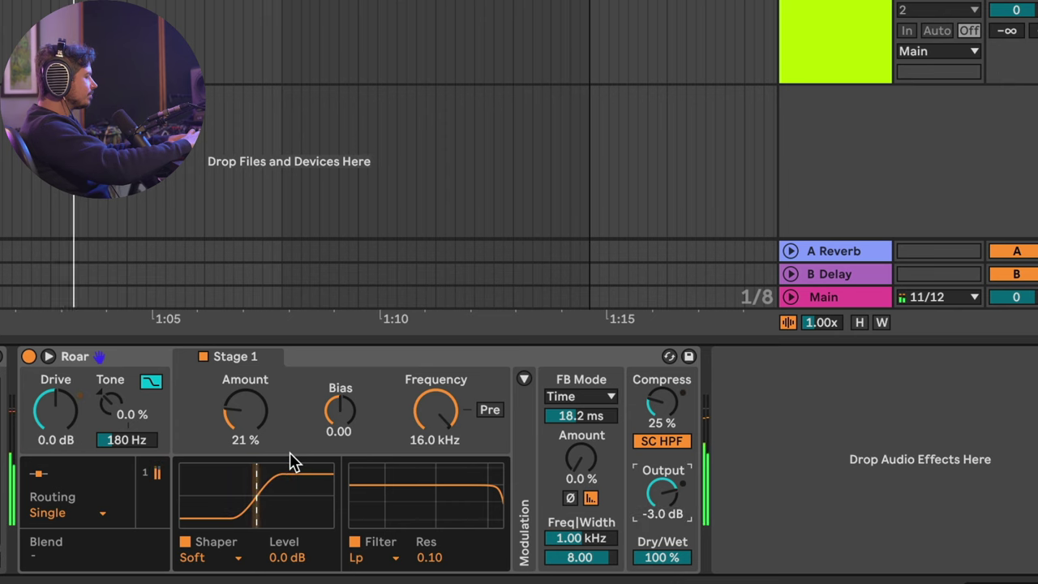
pyautogui.moveTo(245, 413); pyautogui.dragTo(244, 403)
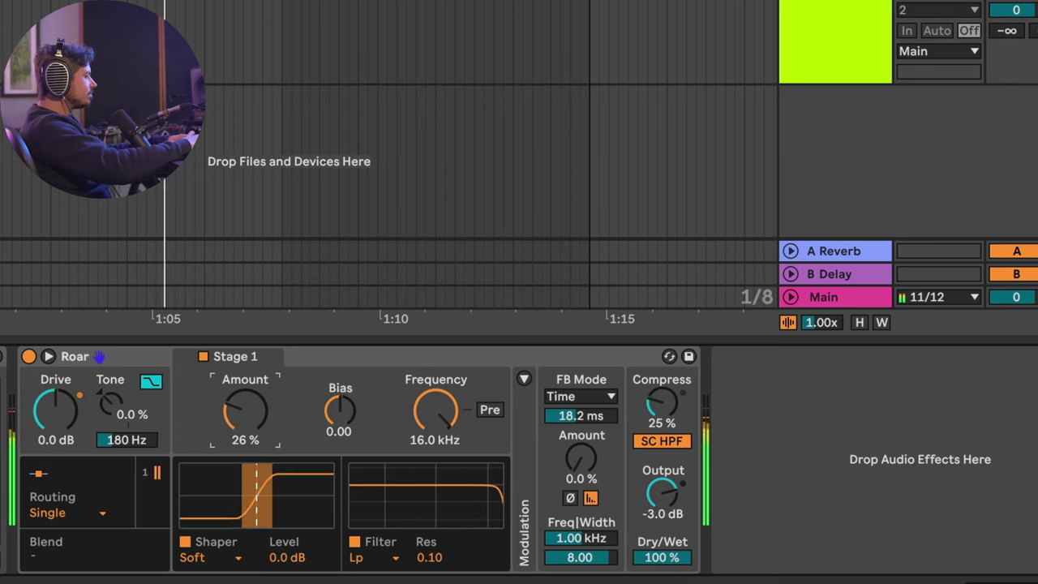
pyautogui.press('space')
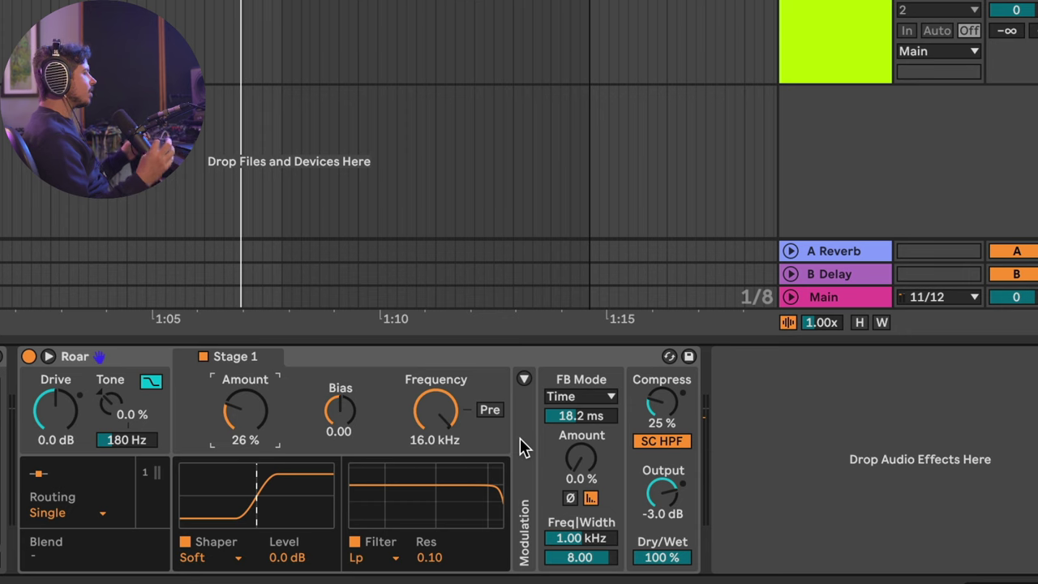
# Step: Switch Roar's routing to Multi Band and compare the settings of the Low, Mid and High stages
pyautogui.click(64, 512)
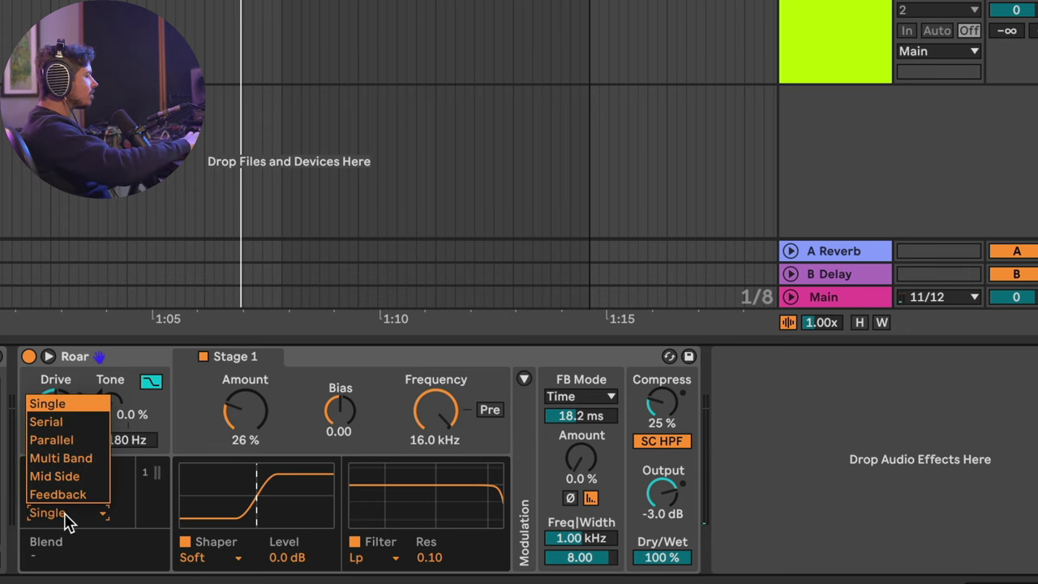
pyautogui.click(66, 459)
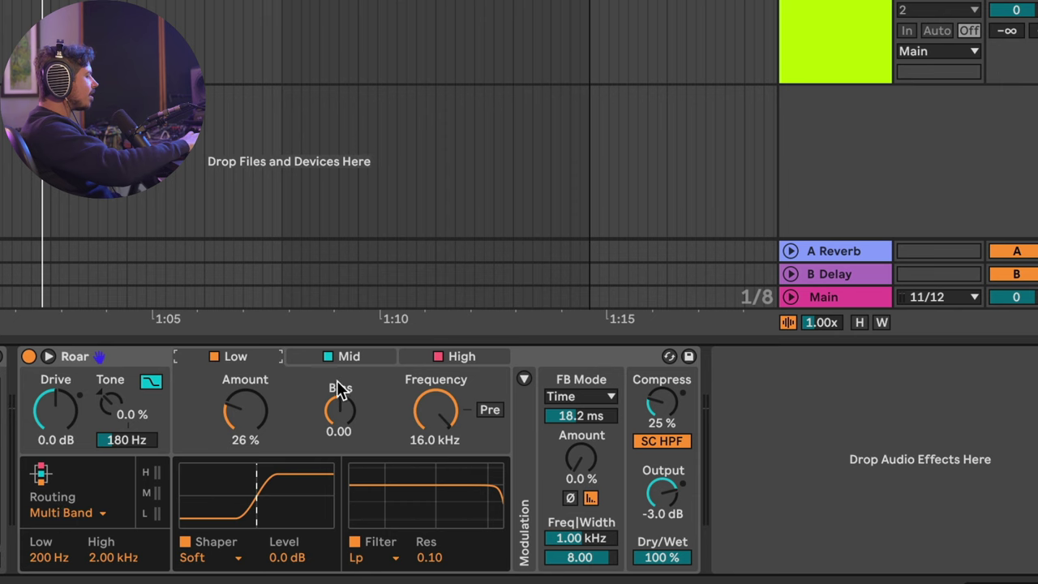
pyautogui.click(359, 362)
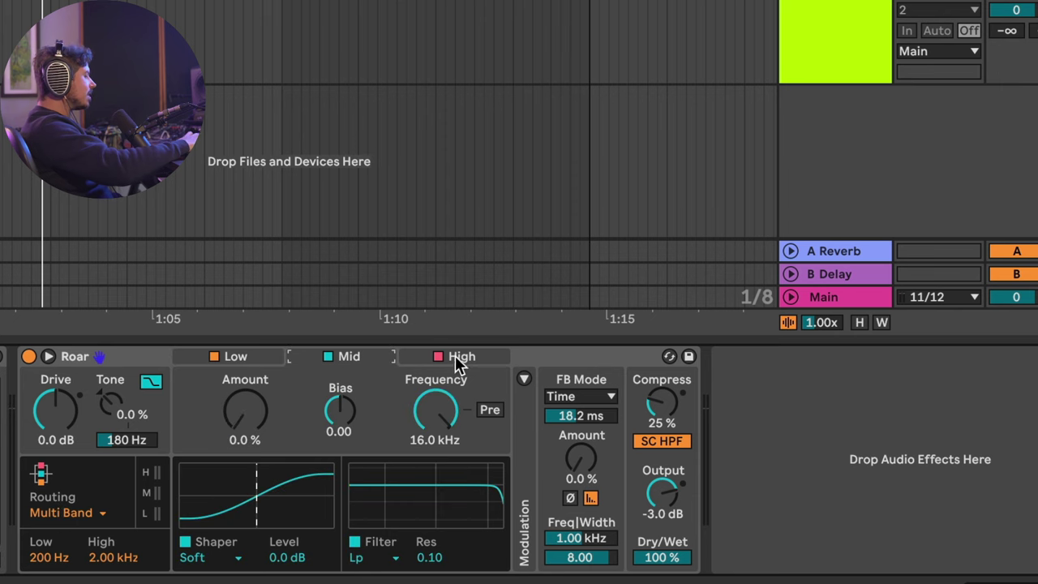
pyautogui.click(458, 359)
pyautogui.click(258, 362)
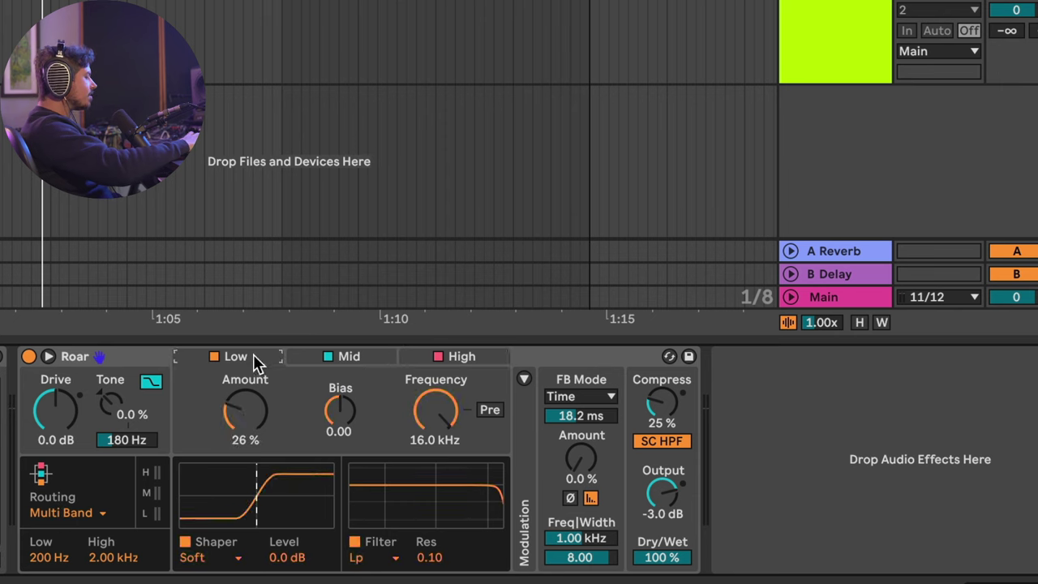
# Step: Copy the Low stage's settings to all other stages and play back the multiband distortion
pyautogui.rightClick(249, 427)
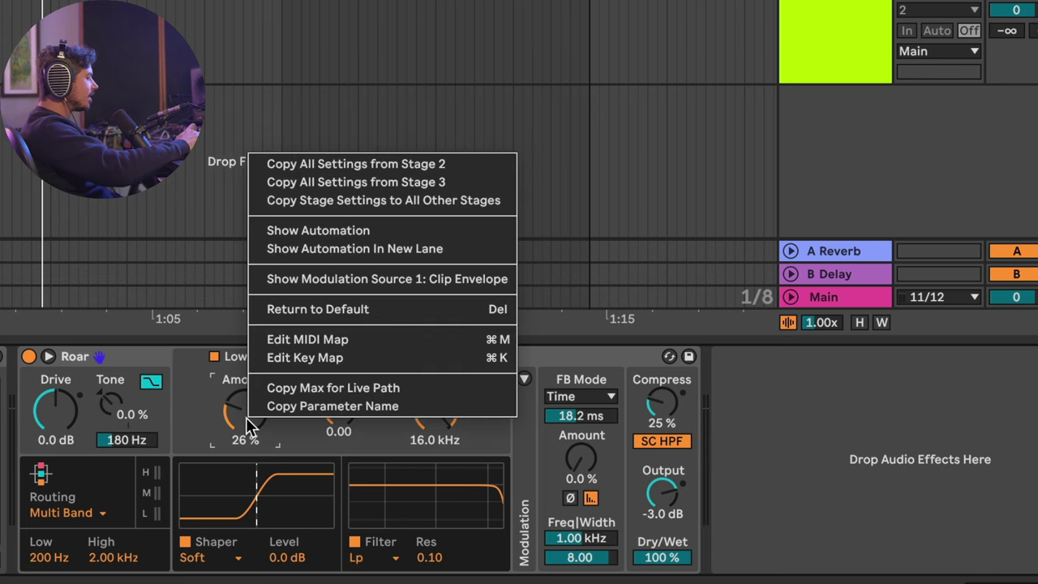
pyautogui.click(321, 202)
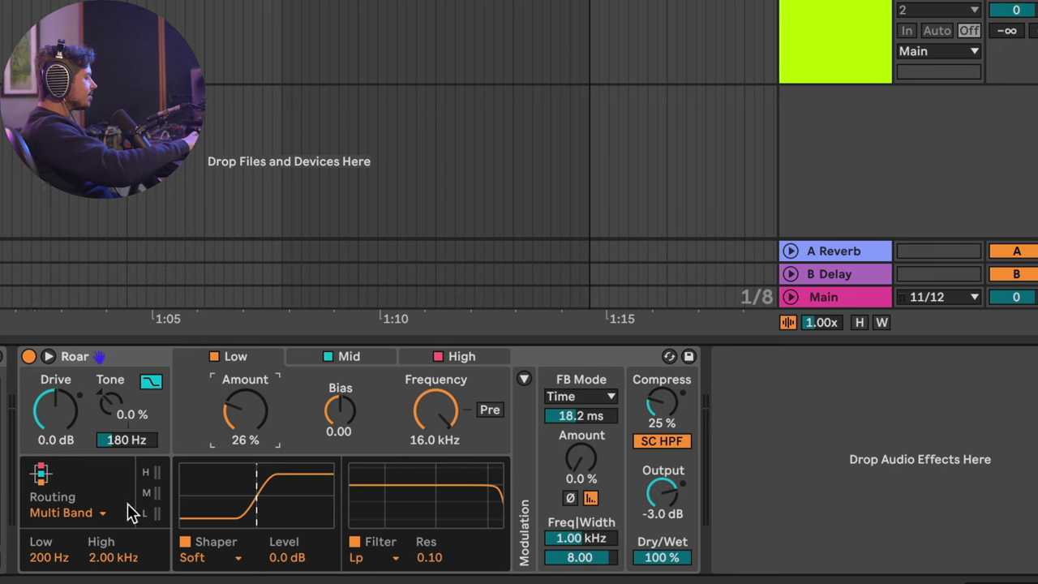
pyautogui.press('space')
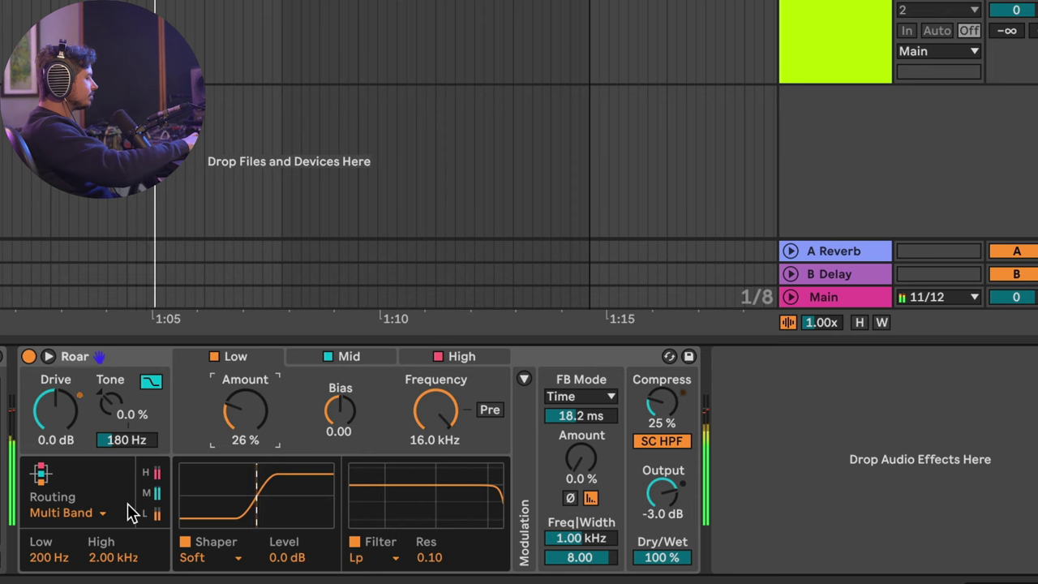
# Step: Switch Roar's routing to Single for comparison and return it to Multi Band
pyautogui.click(81, 510)
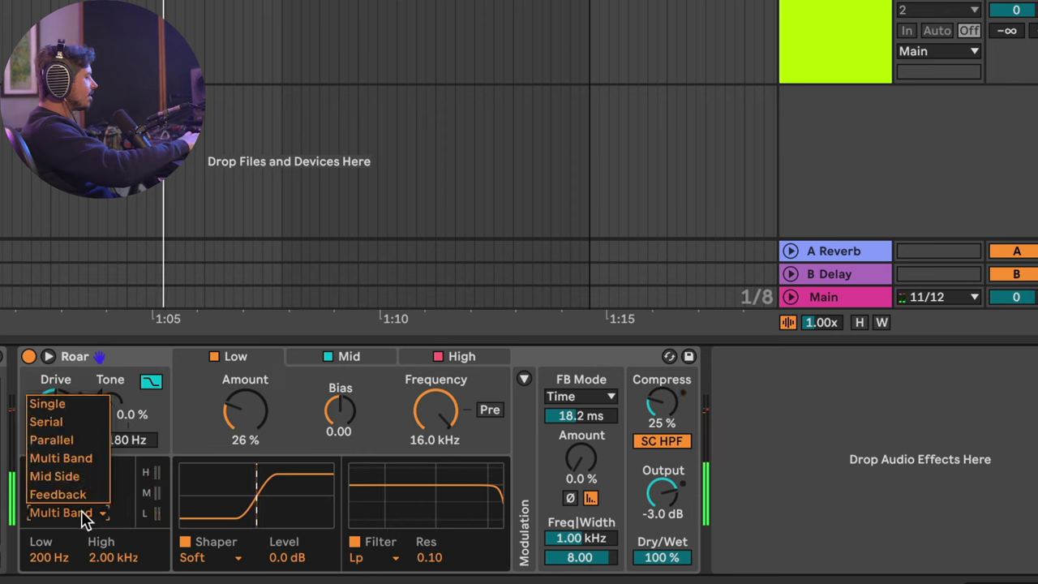
pyautogui.click(83, 405)
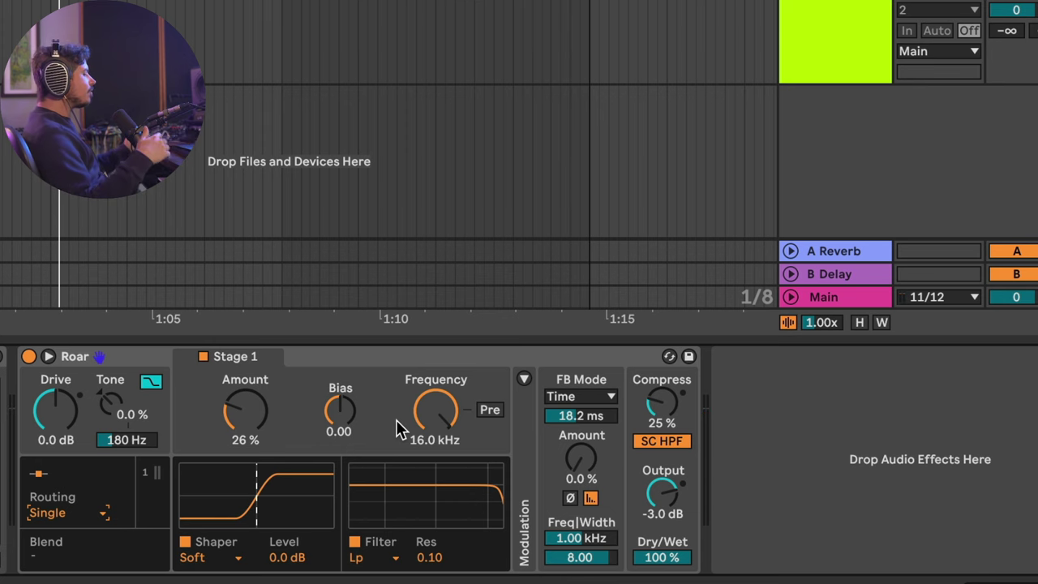
pyautogui.click(85, 512)
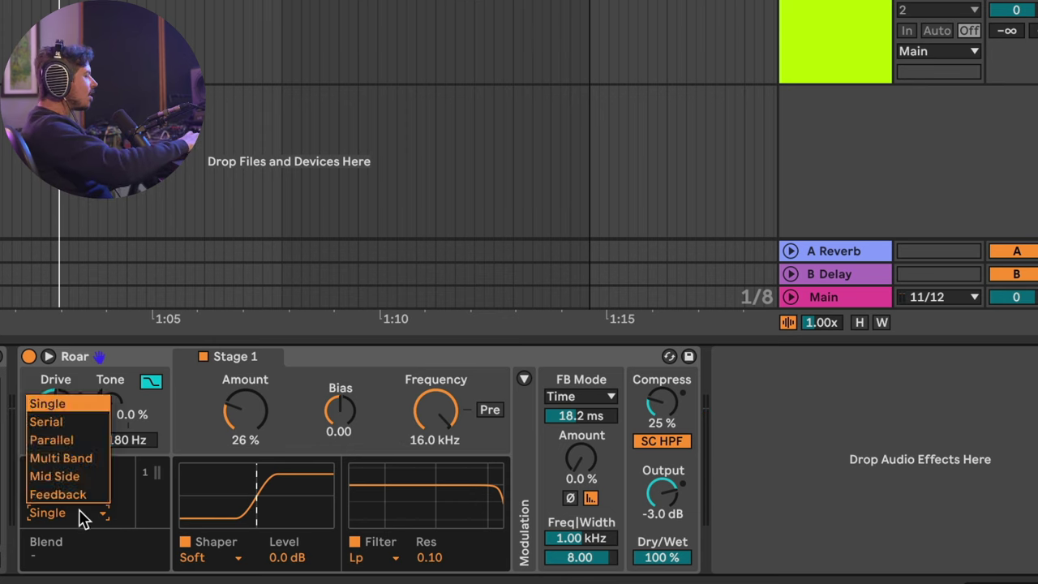
pyautogui.click(86, 456)
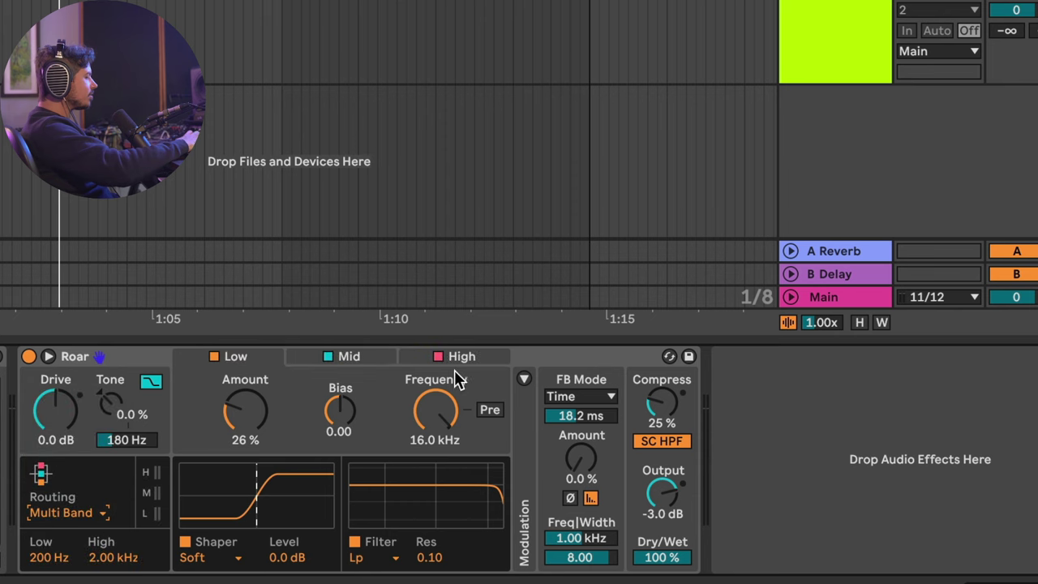
# Step: Raise the High stage's shaper amount to 56% and lower Roar's output to -9.4 dB during playback
pyautogui.click(462, 358)
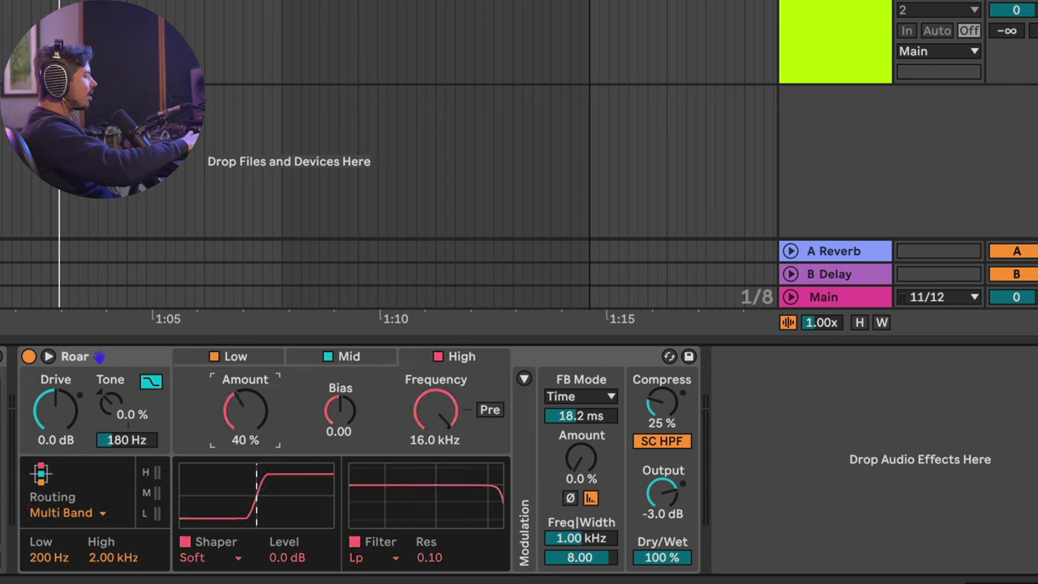
pyautogui.press('space')
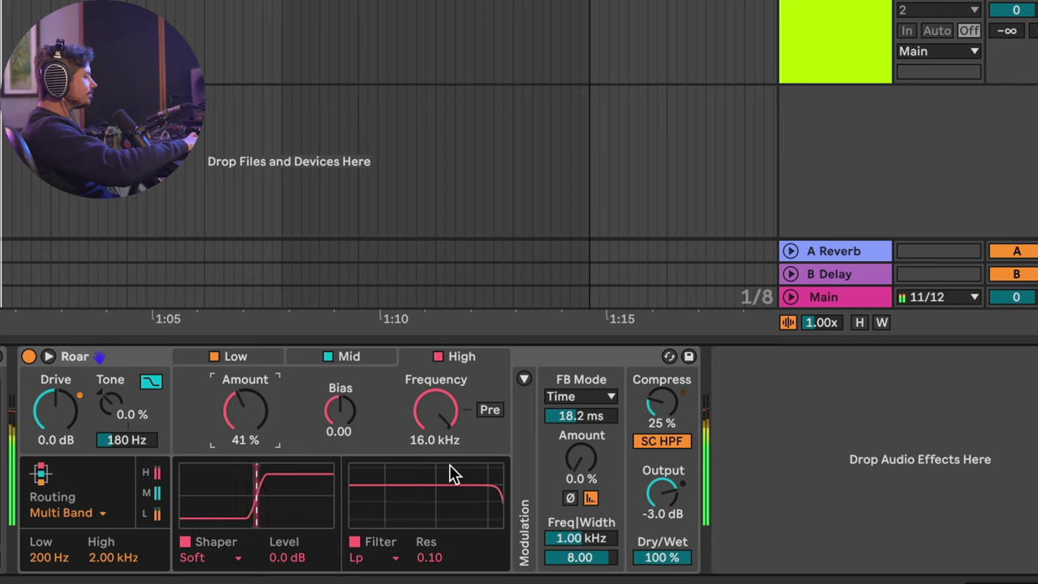
pyautogui.moveTo(655, 509); pyautogui.dragTo(655, 535)
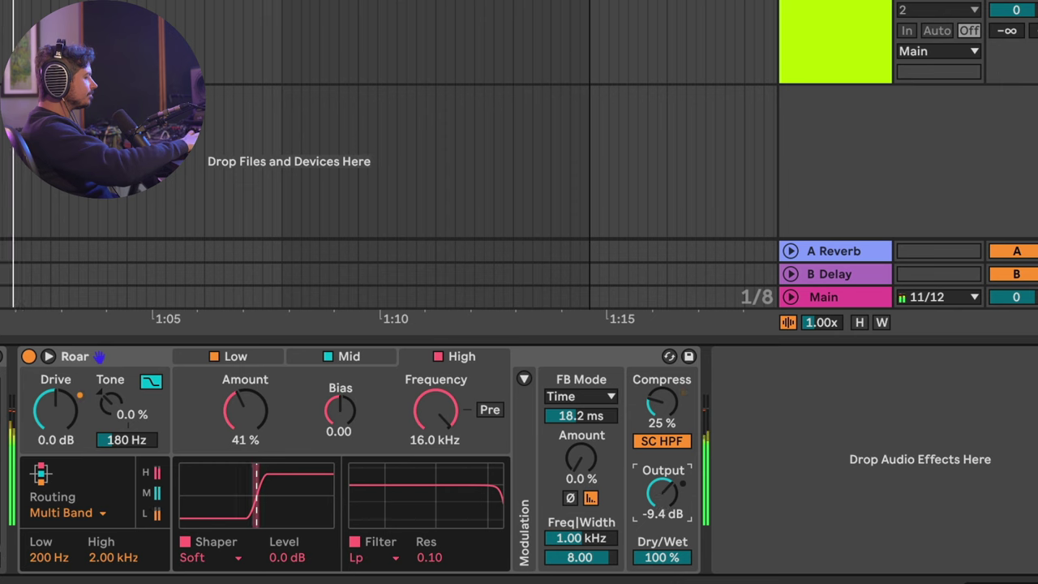
pyautogui.moveTo(220, 394); pyautogui.dragTo(219, 367)
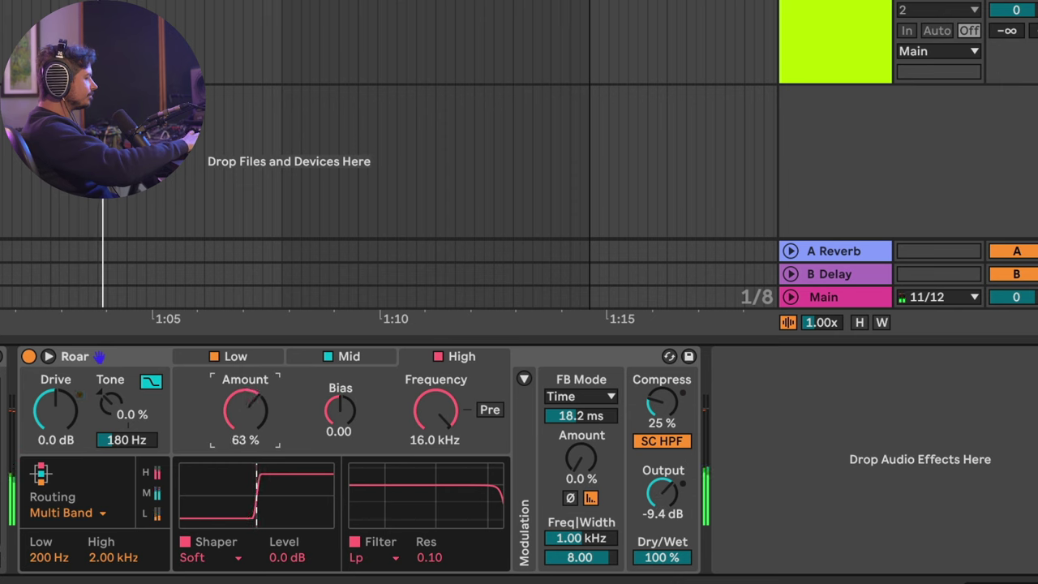
pyautogui.moveTo(246, 409); pyautogui.dragTo(246, 414)
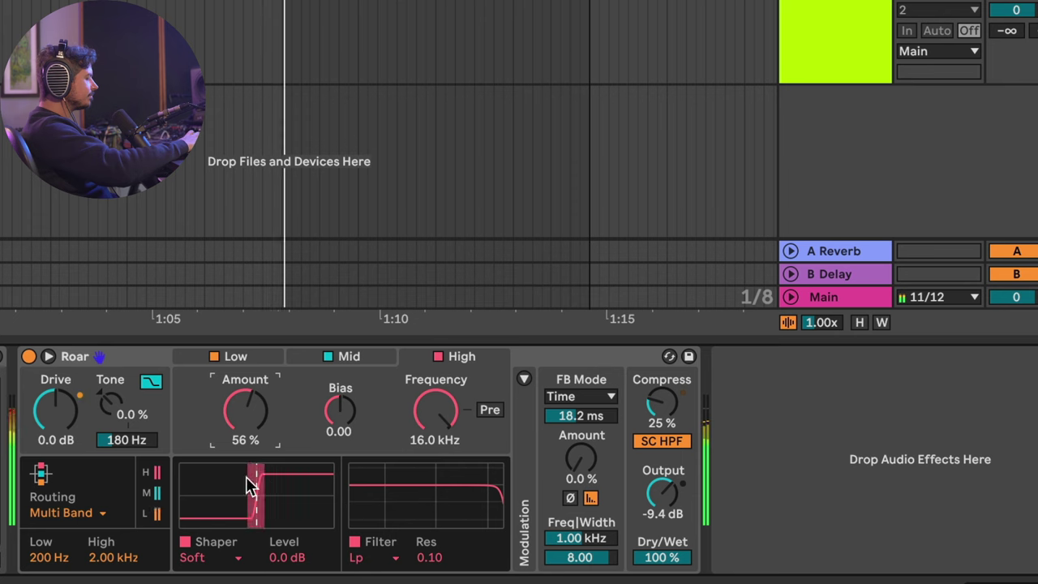
# Step: Change the High stage's shaper to Tube with an amount of 44%, and raise the Low stage's shaper amount to 50%
pyautogui.moveTo(217, 551); pyautogui.dragTo(228, 457)
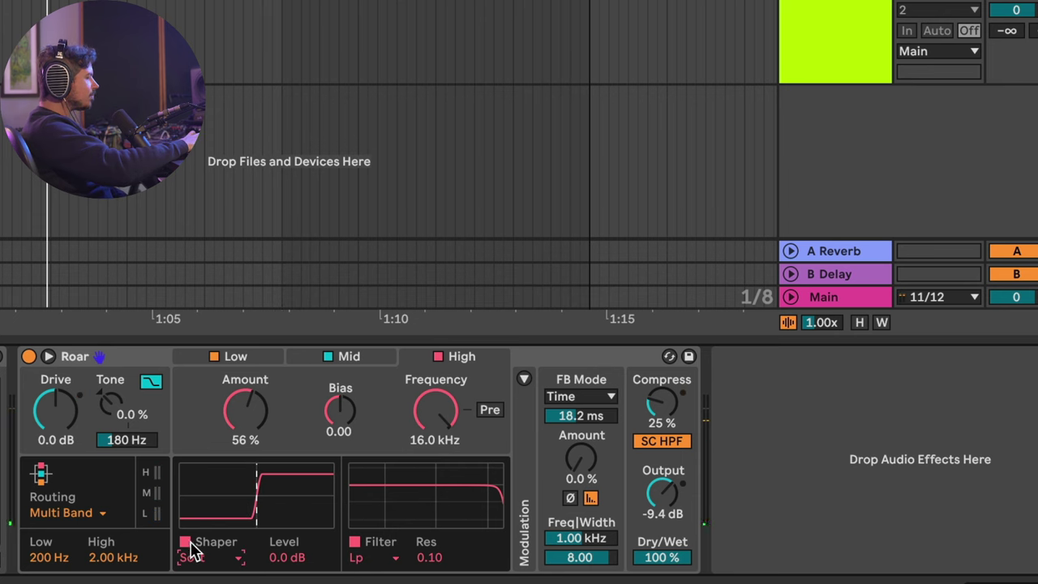
pyautogui.click(199, 558)
pyautogui.click(201, 414)
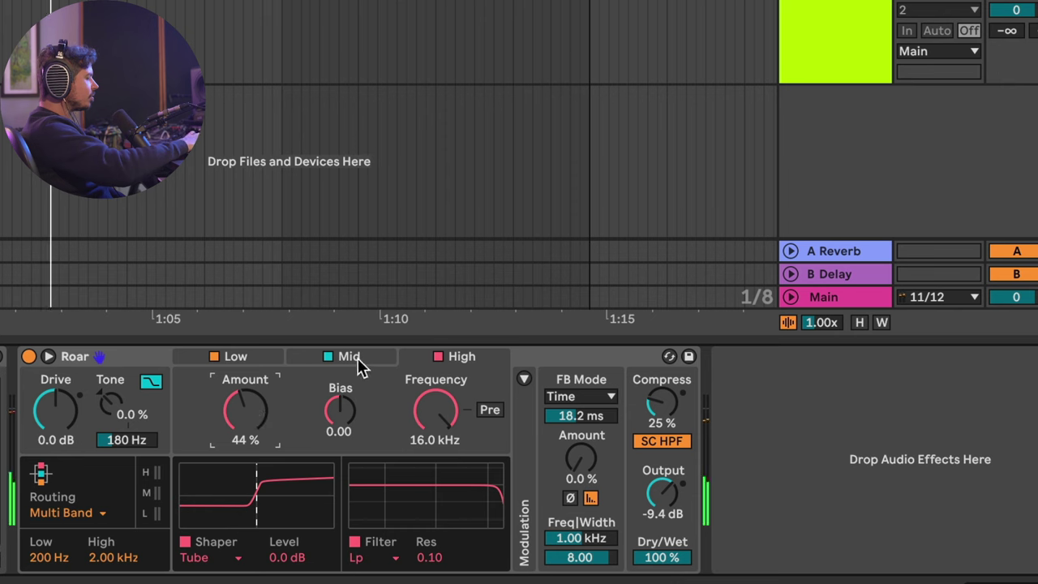
pyautogui.click(260, 356)
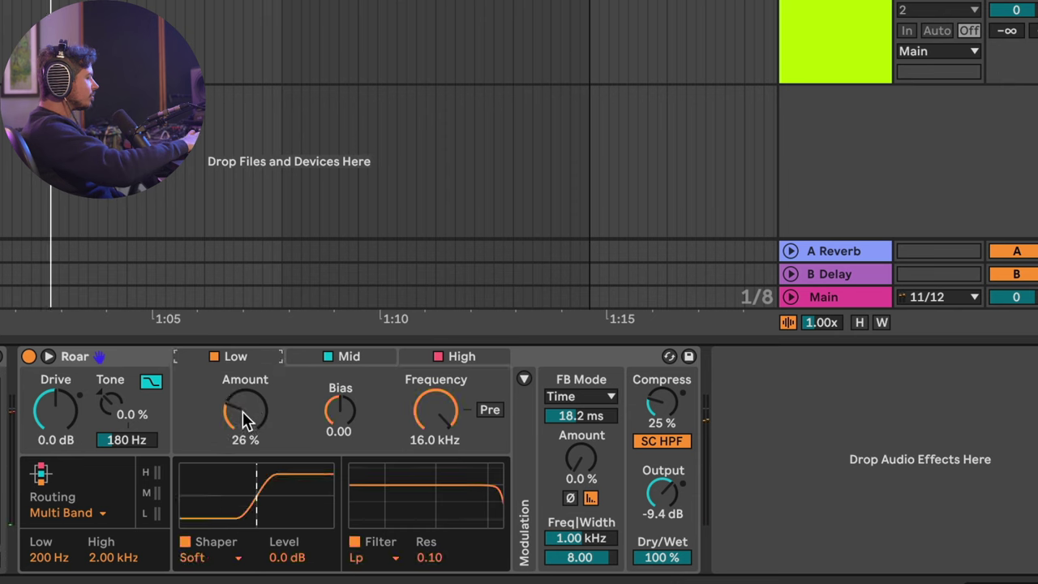
pyautogui.moveTo(247, 420); pyautogui.dragTo(247, 381)
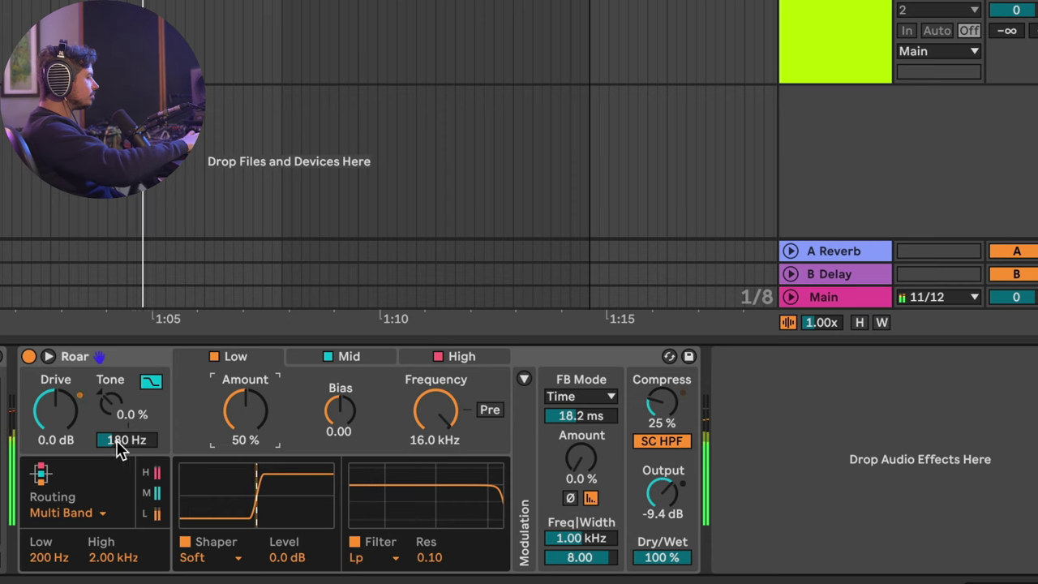
# Step: Set Roar's tone to -29% with a tone frequency of 327 Hz
pyautogui.moveTo(116, 418); pyautogui.dragTo(118, 414)
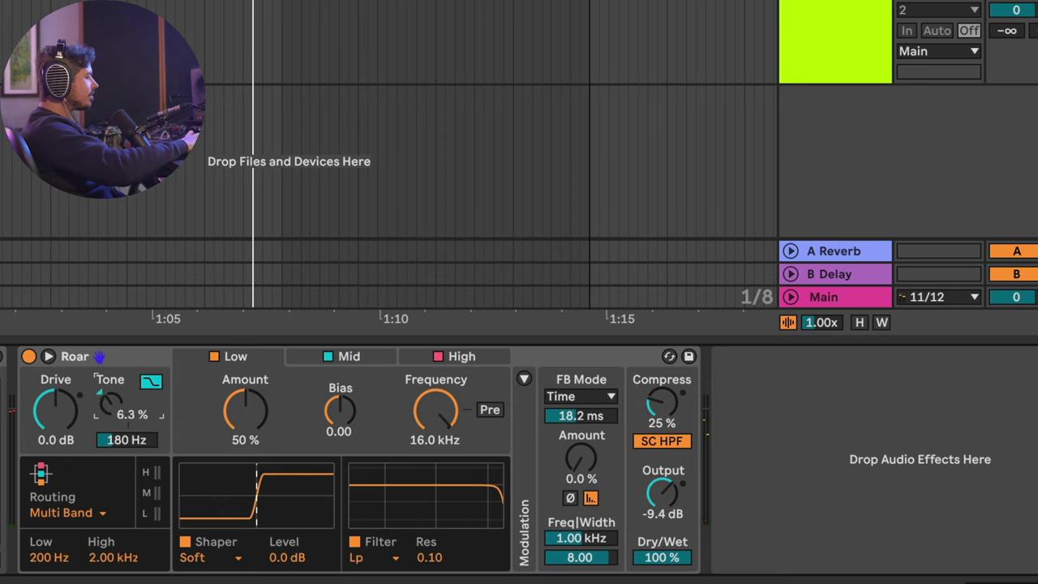
pyautogui.moveTo(114, 410); pyautogui.dragTo(122, 449)
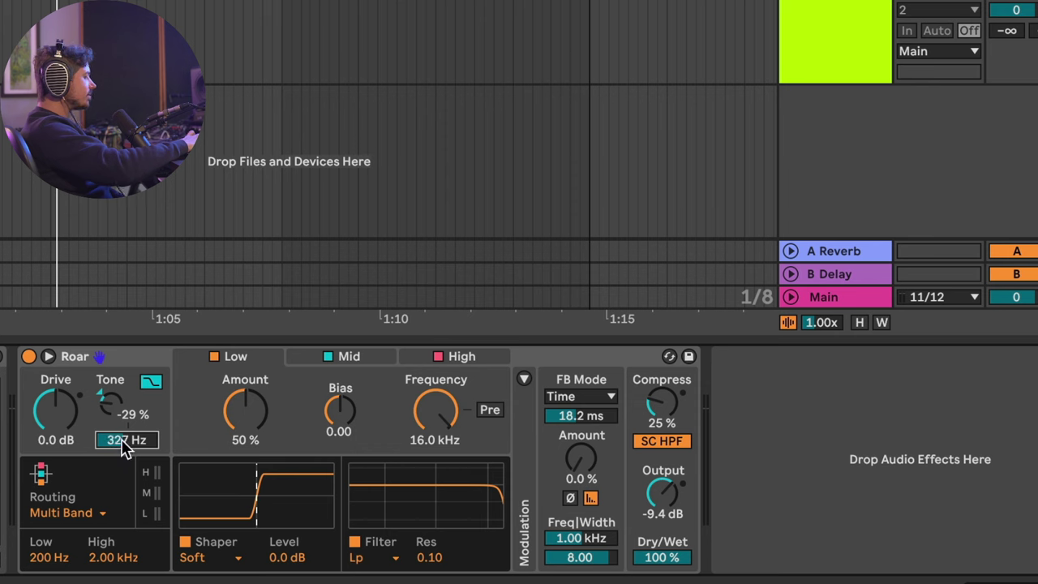
# Step: Reduce the Low stage's shaper amount to 44% and raise the low crossover frequency to 303 Hz during playback
pyautogui.moveTo(267, 431); pyautogui.dragTo(252, 426)
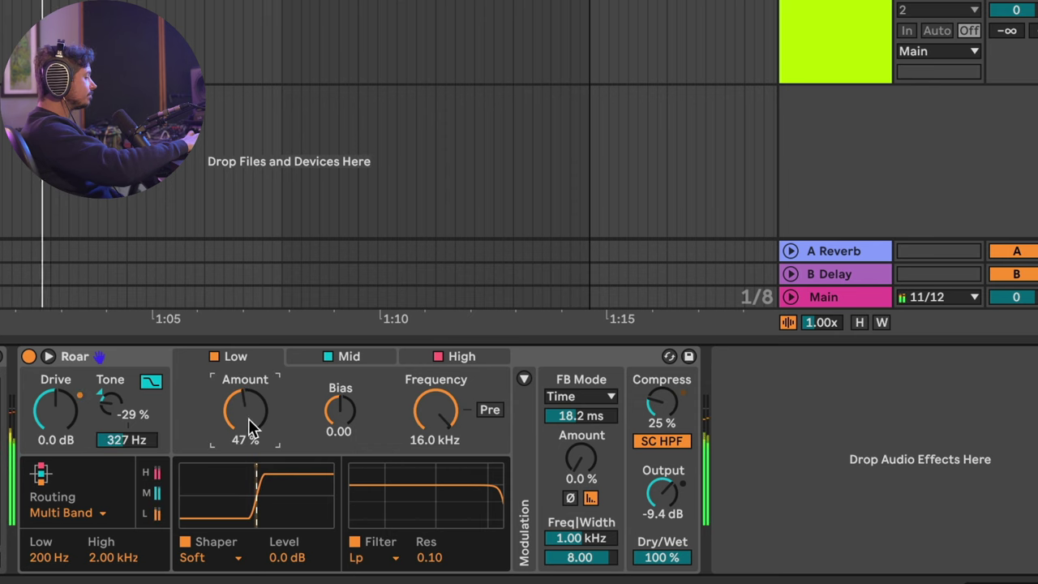
pyautogui.moveTo(49, 557)
pyautogui.mouseDown()
pyautogui.moveTo(49, 527)
pyautogui.moveTo(48, 537)
pyautogui.mouseUp()
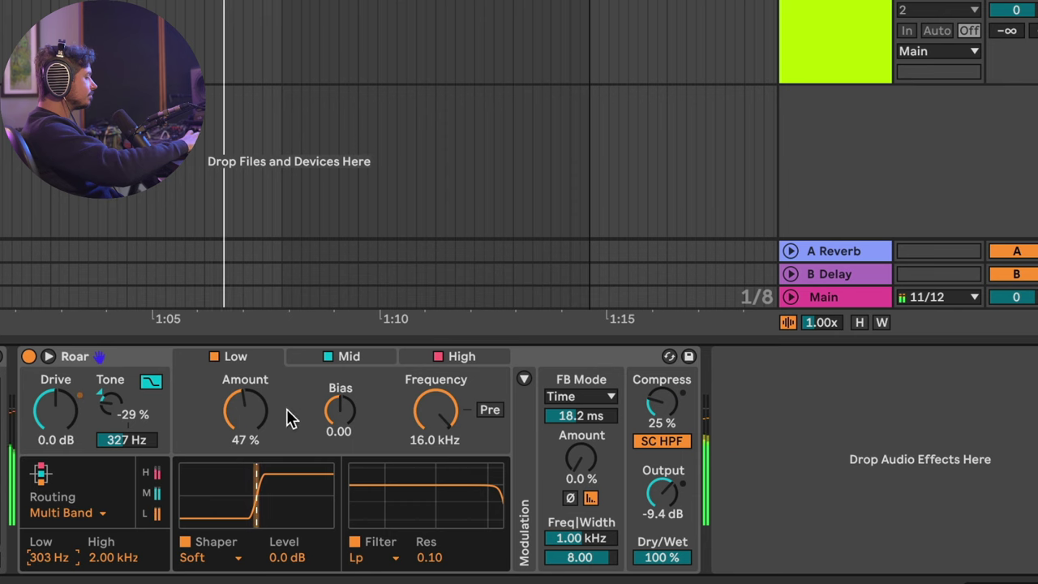
pyautogui.moveTo(290, 419); pyautogui.dragTo(290, 424)
# Step: Switch off the compressor's sidechain high-pass filter and set Roar's Compress amount to 18% during playback
pyautogui.click(661, 403)
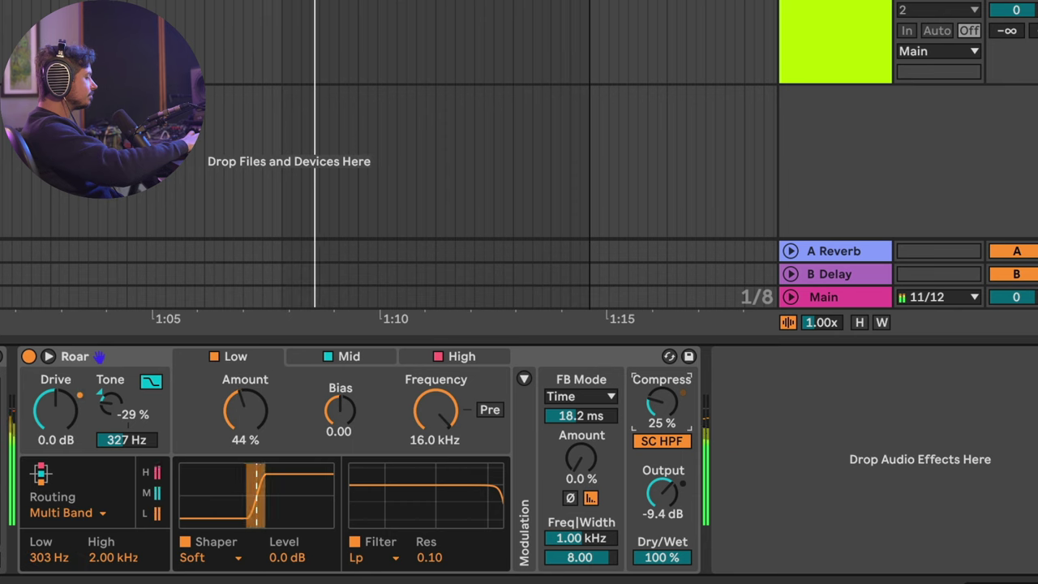
pyautogui.moveTo(661, 403); pyautogui.dragTo(663, 415)
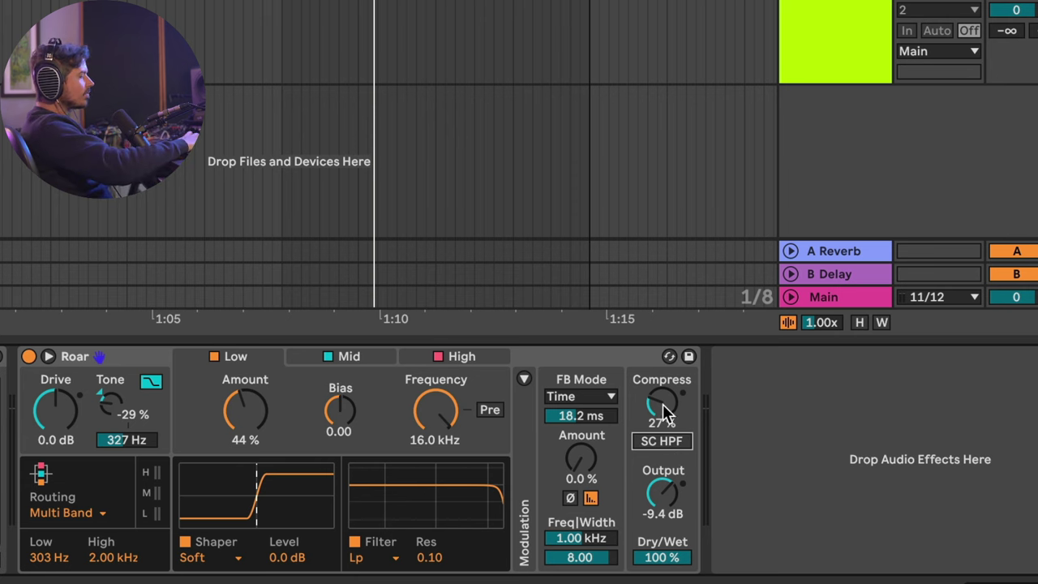
pyautogui.press('space')
pyautogui.moveTo(663, 411); pyautogui.dragTo(663, 396)
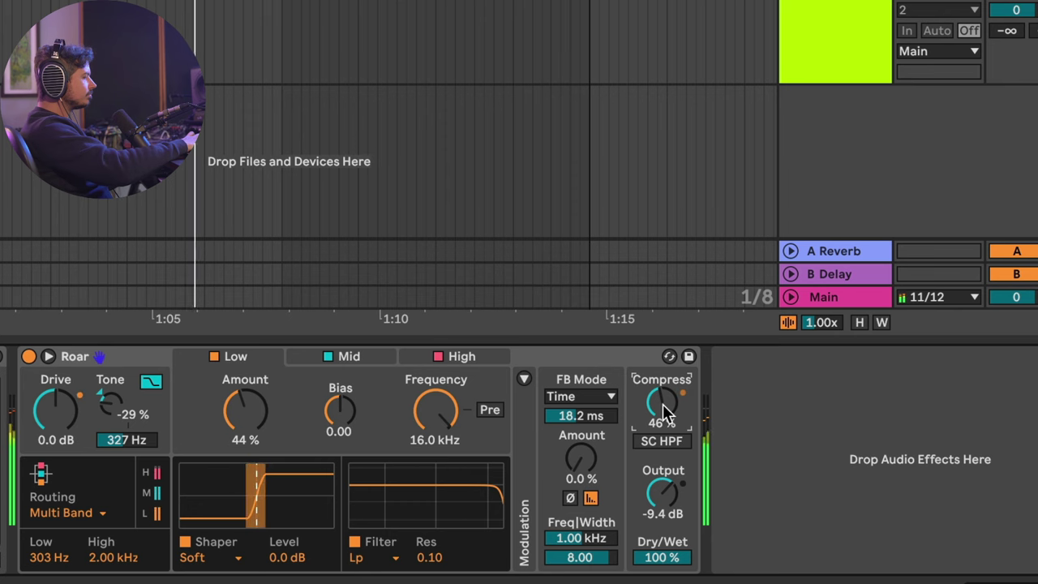
pyautogui.moveTo(661, 401); pyautogui.dragTo(661, 433)
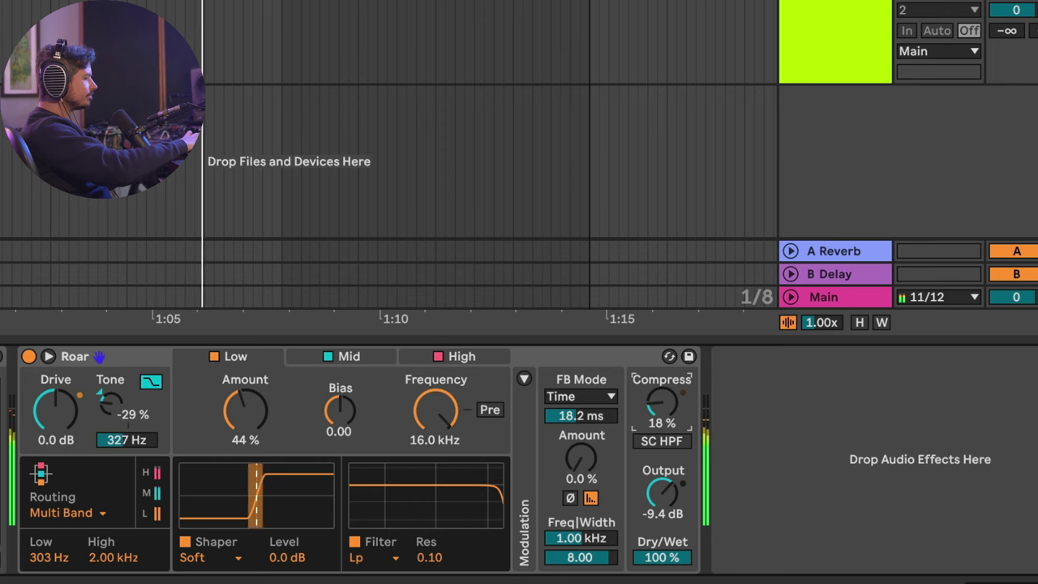
# Step: Bypass Roar to compare with the dry sound, and re-enable it
pyautogui.click(29, 356)
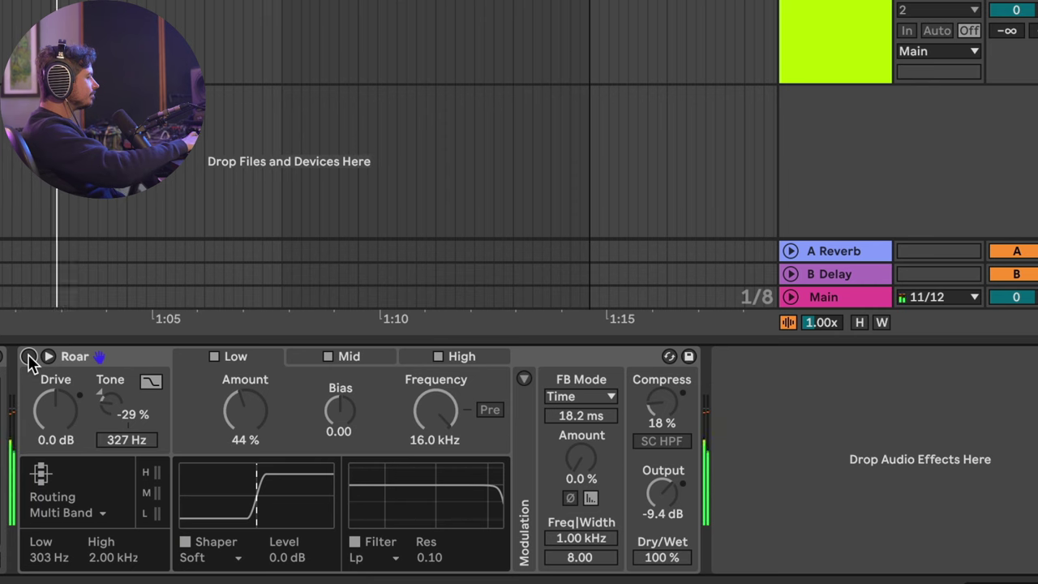
pyautogui.click(29, 357)
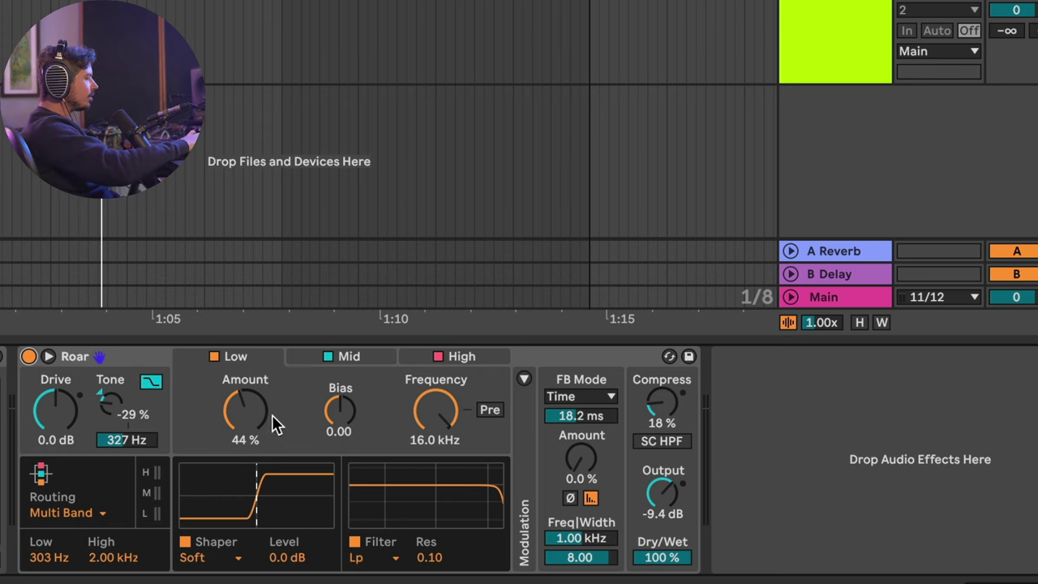
# Step: Change the High stage's filter type to Resamp, set its frequency to 4.31 kHz, and play the High band on its own
pyautogui.click(366, 358)
pyautogui.click(477, 354)
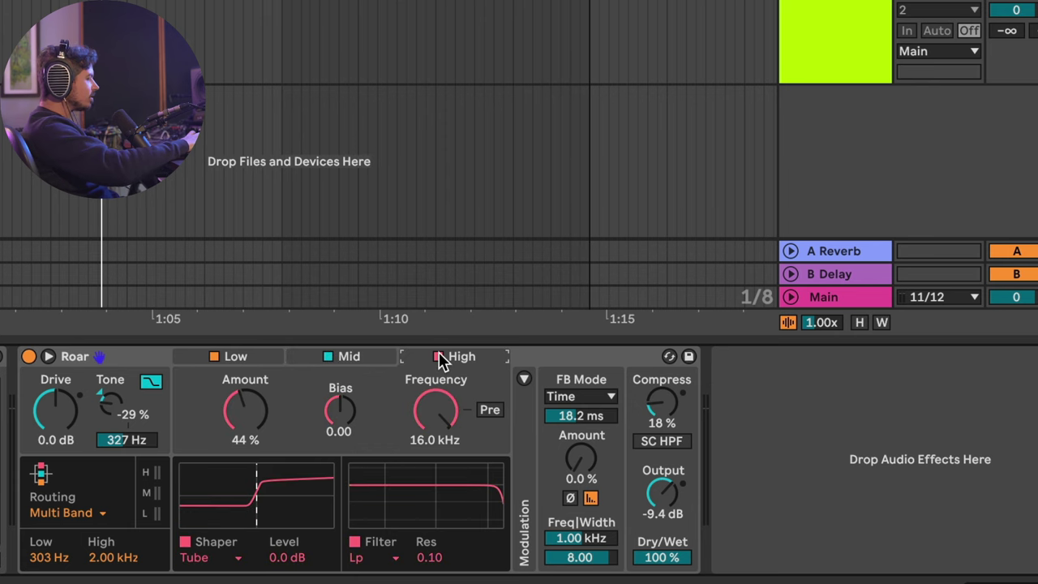
pyautogui.click(212, 559)
pyautogui.click(414, 558)
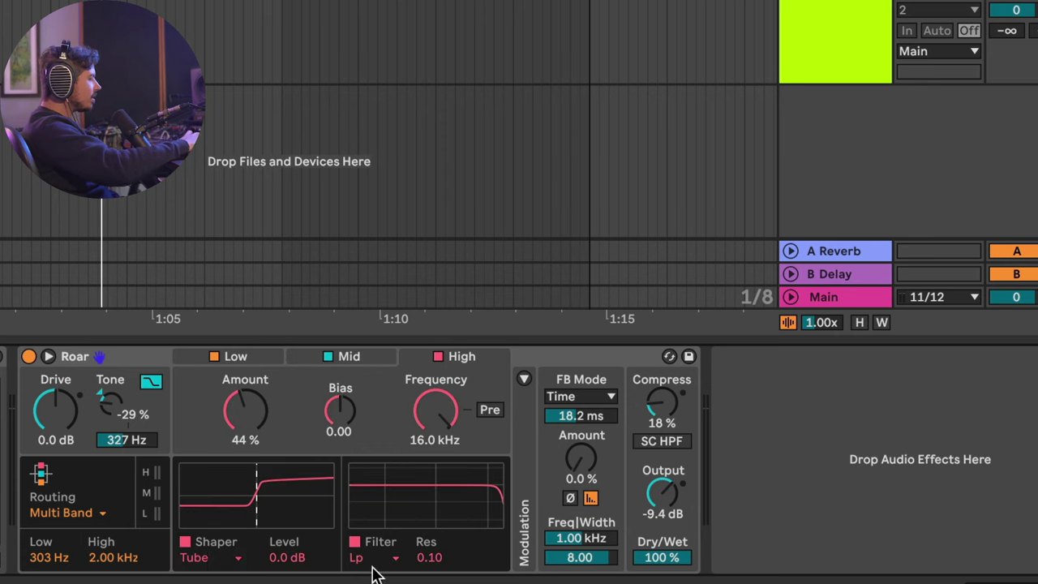
pyautogui.click(375, 564)
pyautogui.click(398, 546)
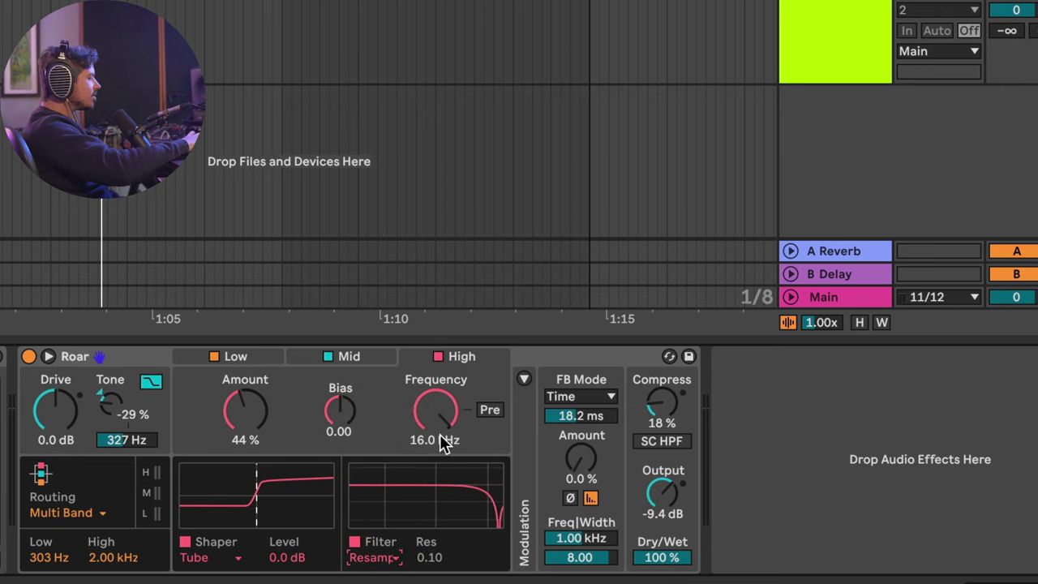
pyautogui.moveTo(440, 441)
pyautogui.mouseDown()
pyautogui.moveTo(440, 486)
pyautogui.moveTo(431, 438)
pyautogui.mouseUp()
pyautogui.press('space')
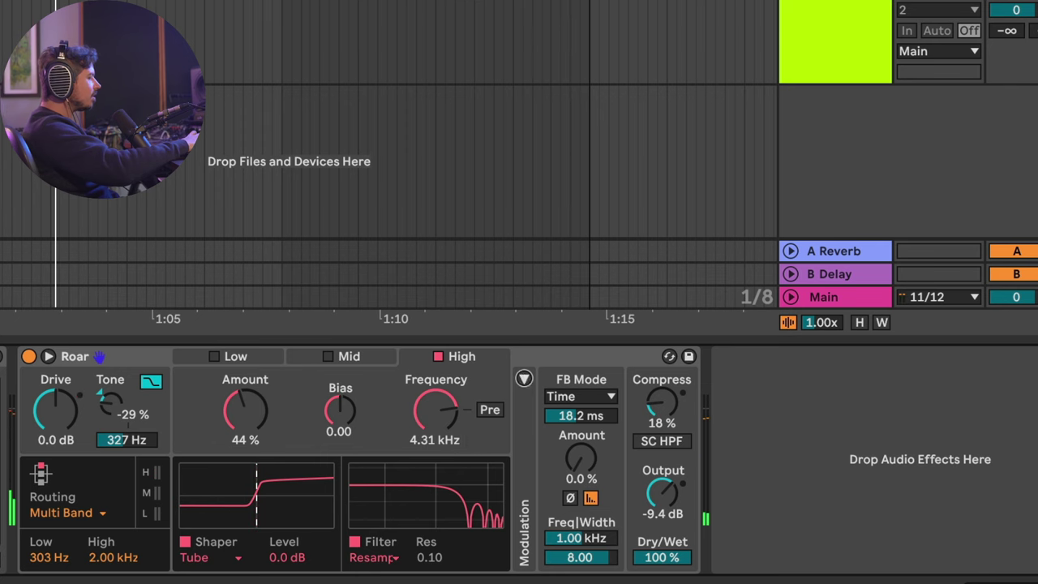
# Step: Tune Roar's envelope follower during playback to a frequency of 50.0 Hz, a width of 2.56 and a gain of 12 dB
pyautogui.click(524, 379)
pyautogui.click(744, 382)
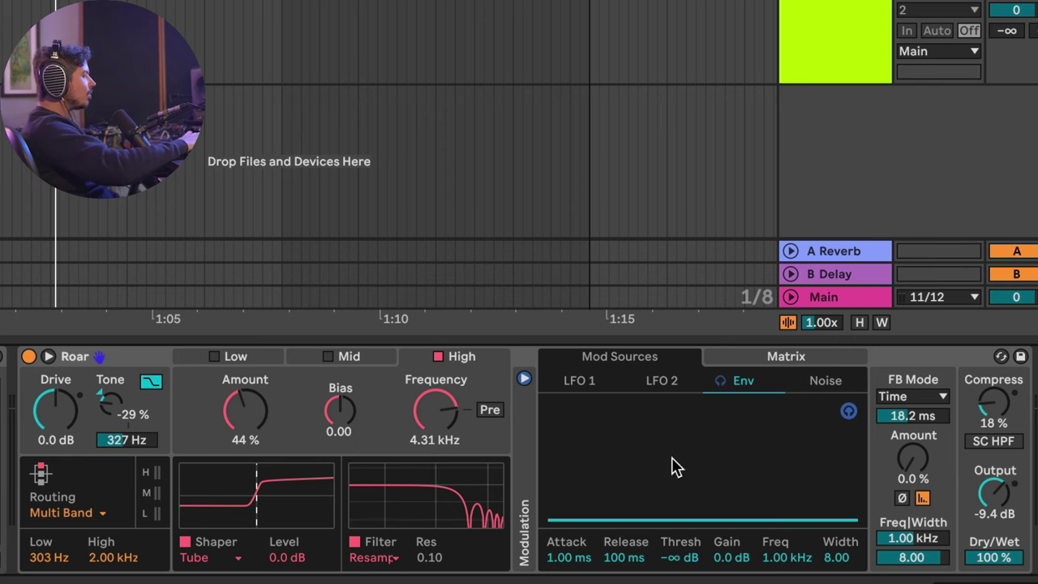
pyautogui.press('space')
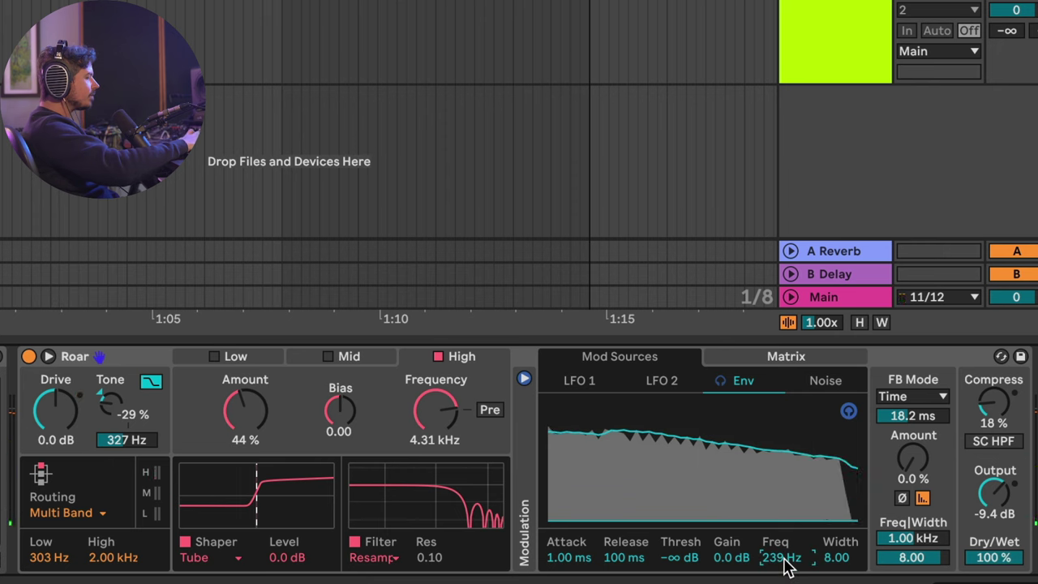
pyautogui.moveTo(783, 565)
pyautogui.mouseDown()
pyautogui.moveTo(783, 445)
pyautogui.moveTo(783, 552)
pyautogui.mouseUp()
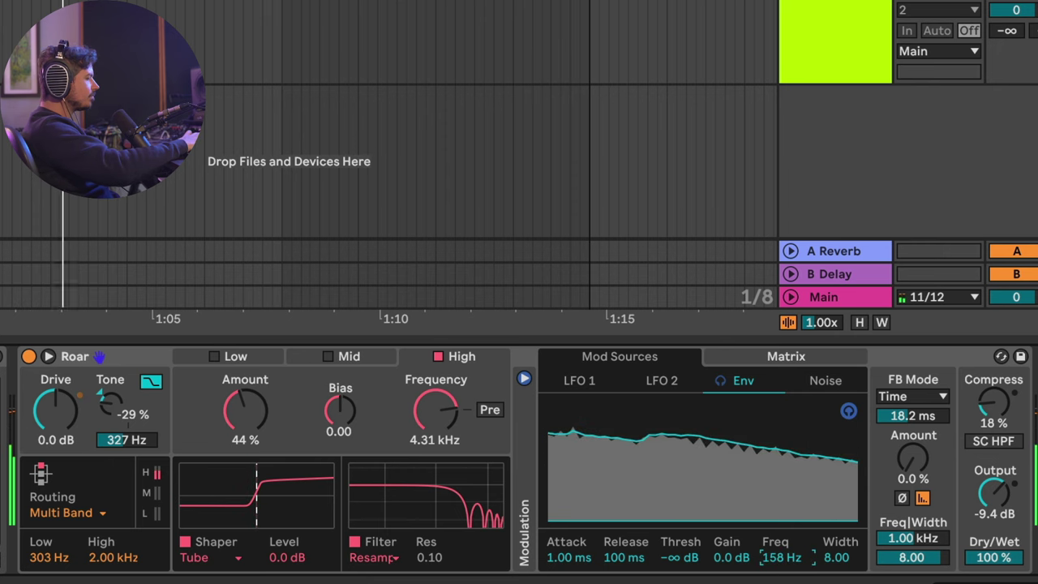
pyautogui.moveTo(851, 551); pyautogui.dragTo(851, 583)
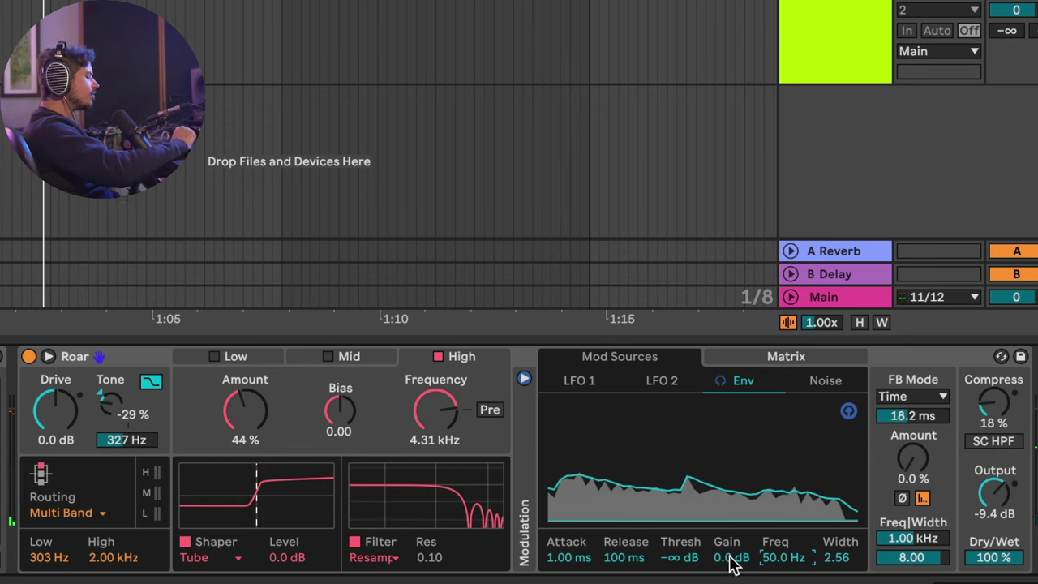
pyautogui.moveTo(732, 559)
pyautogui.mouseDown()
pyautogui.moveTo(732, 535)
pyautogui.moveTo(732, 576)
pyautogui.mouseUp()
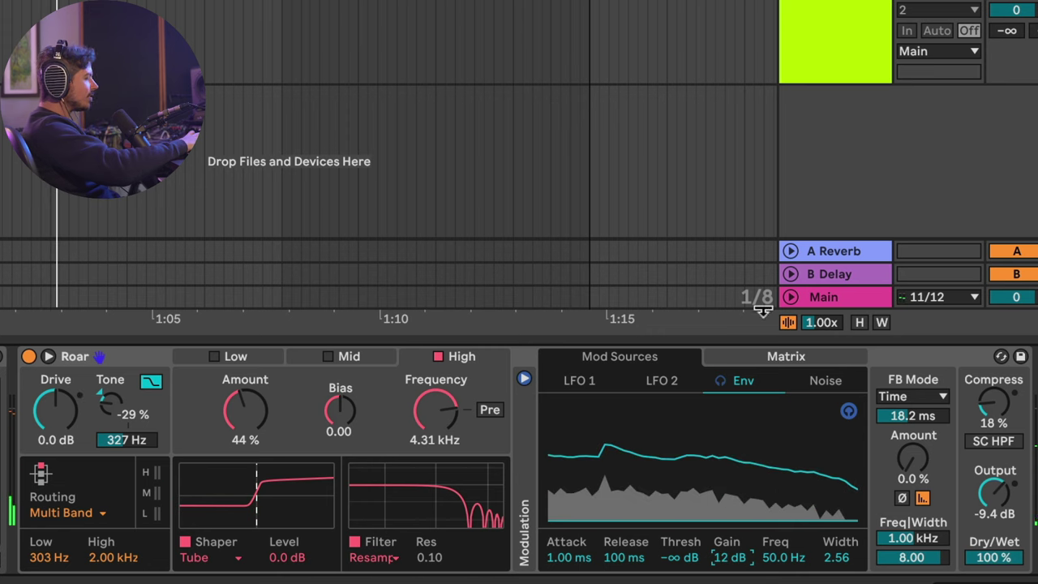
# Step: Modulate the High stage's filter frequency with the envelope follower by 14, and adjust the filter's base frequency during playback
pyautogui.click(769, 356)
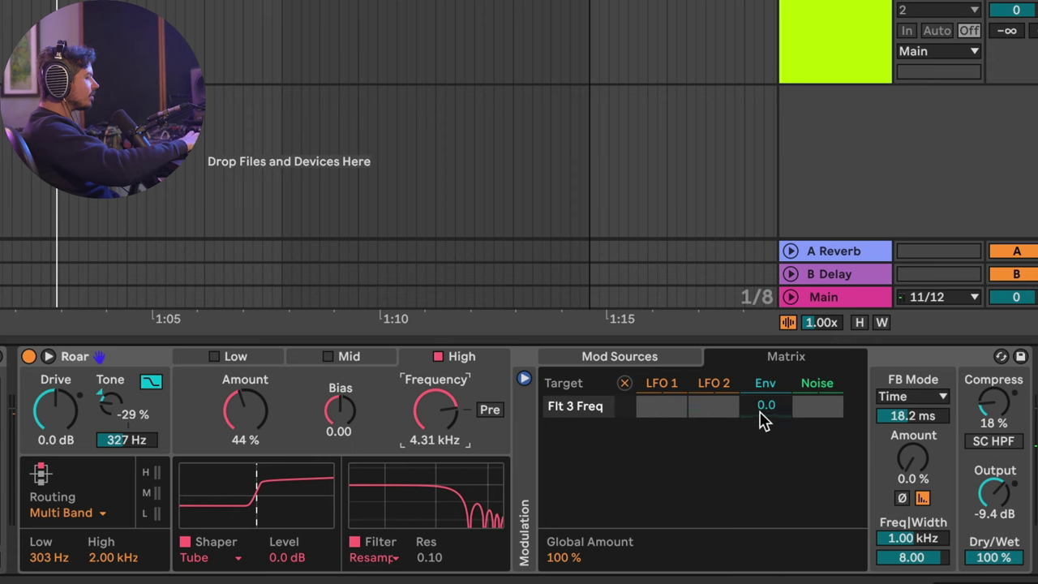
pyautogui.click(619, 356)
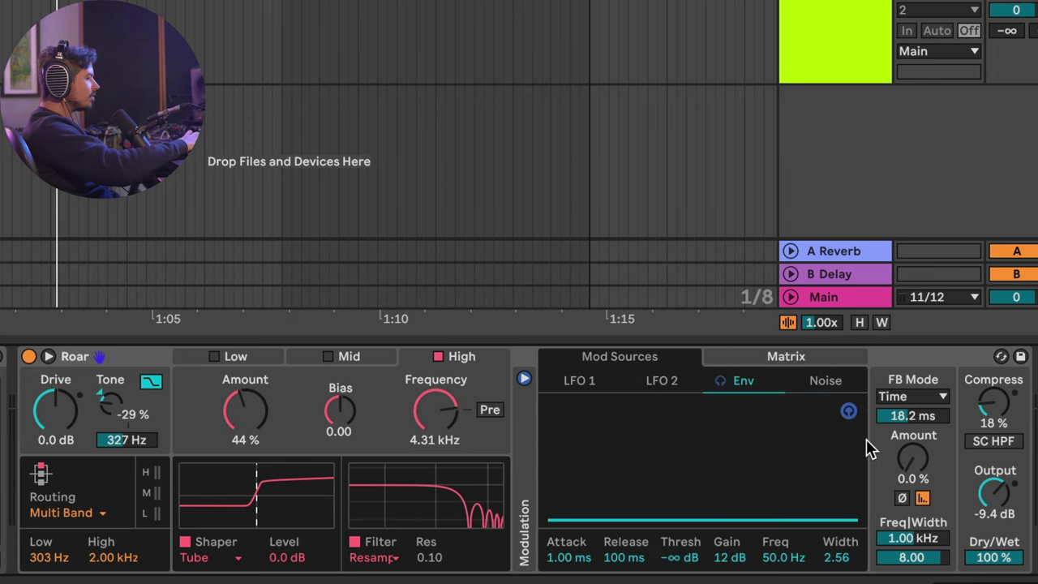
pyautogui.click(796, 366)
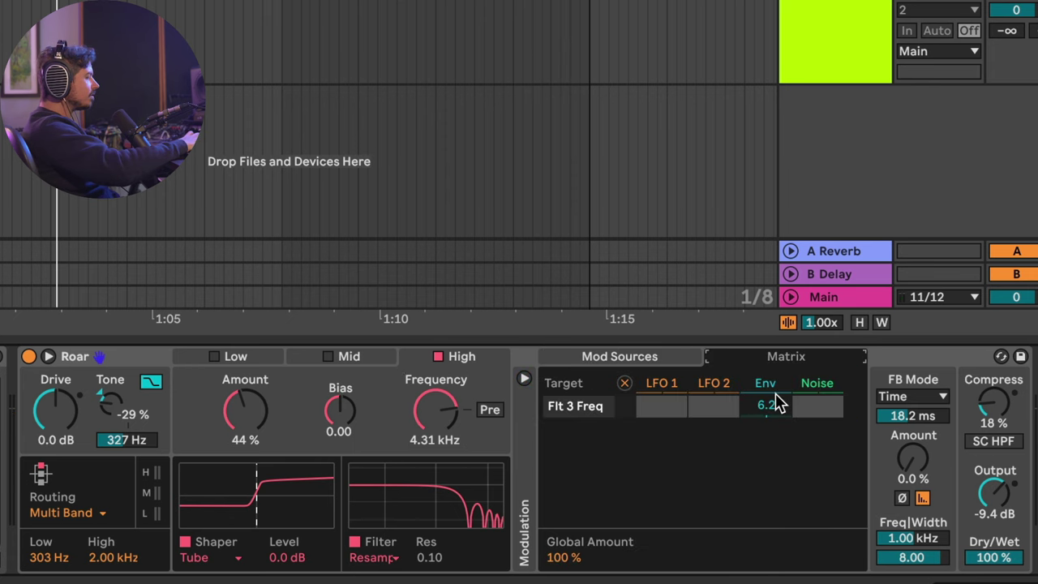
pyautogui.press('space')
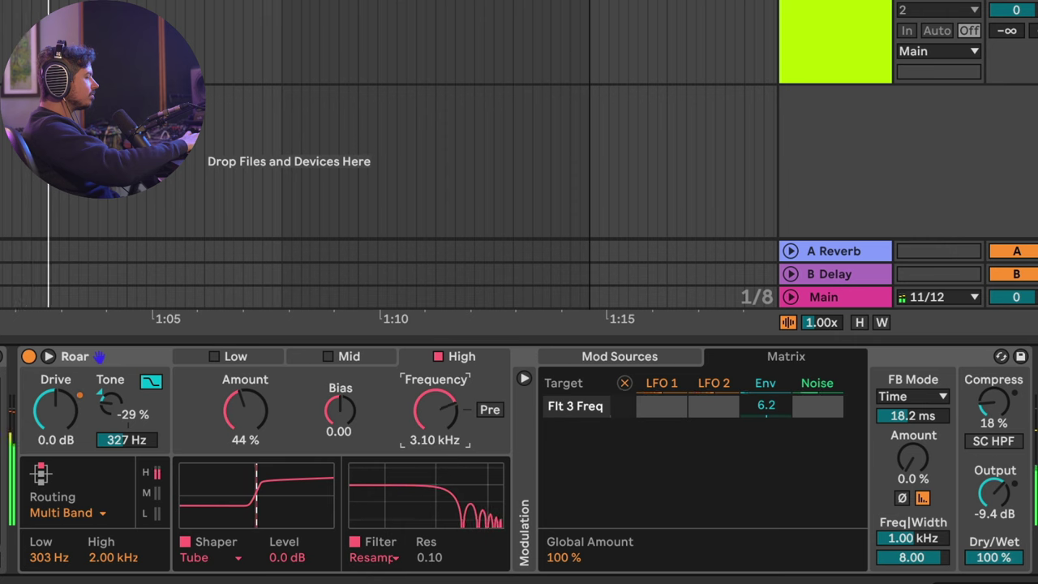
pyautogui.moveTo(758, 415); pyautogui.dragTo(758, 399)
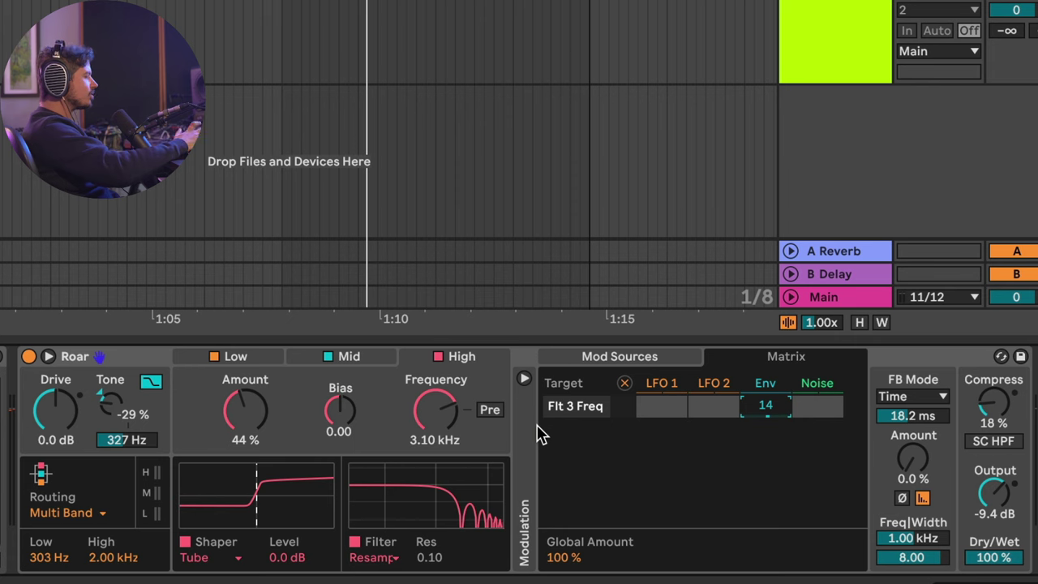
pyautogui.press('space')
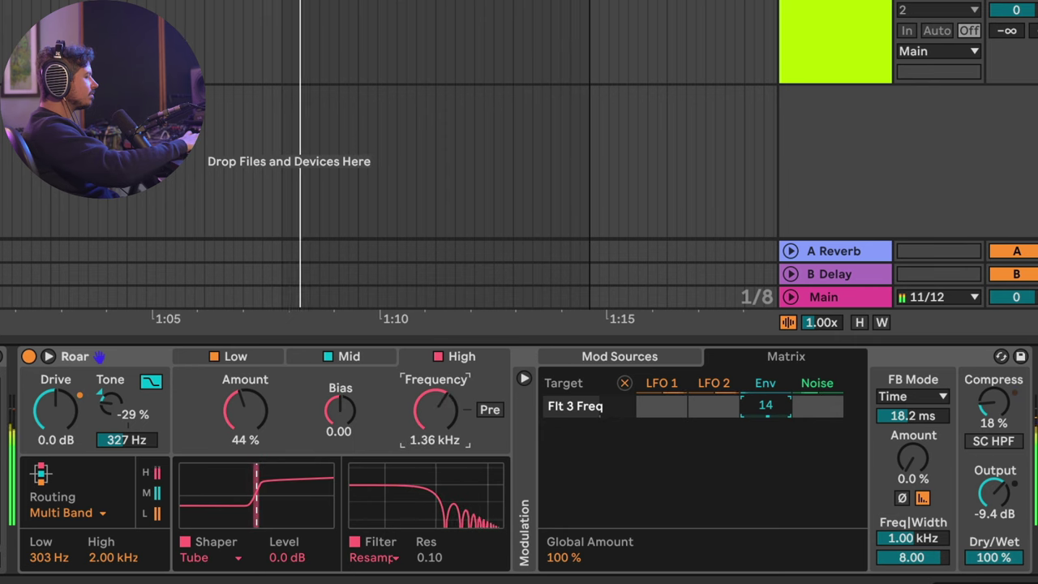
pyautogui.moveTo(441, 408); pyautogui.dragTo(441, 386)
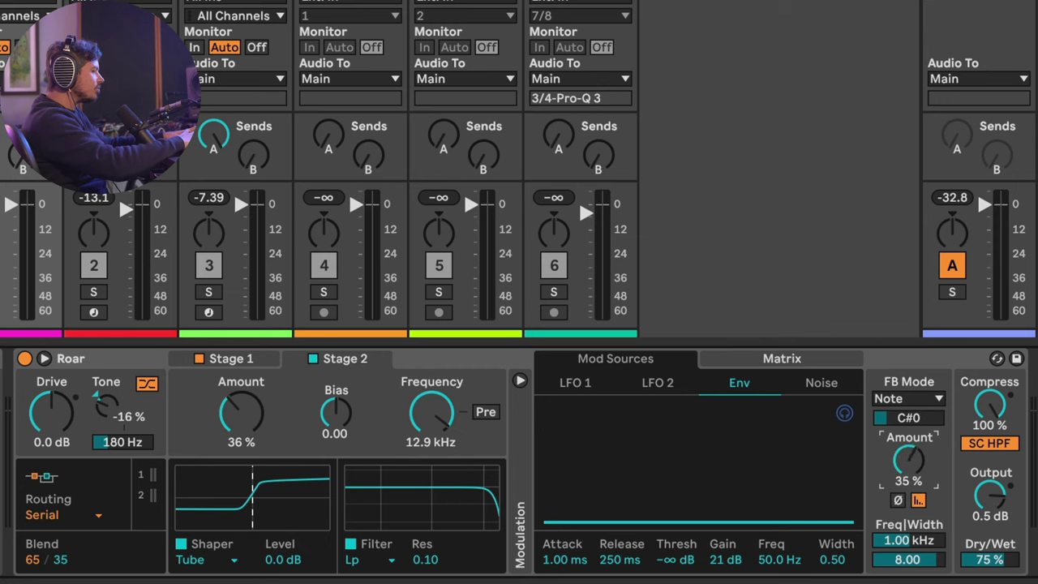
# Step: On the drum track's Roar, raise the feedback amount to 51% and bring it down to 0% during playback
pyautogui.press('space')
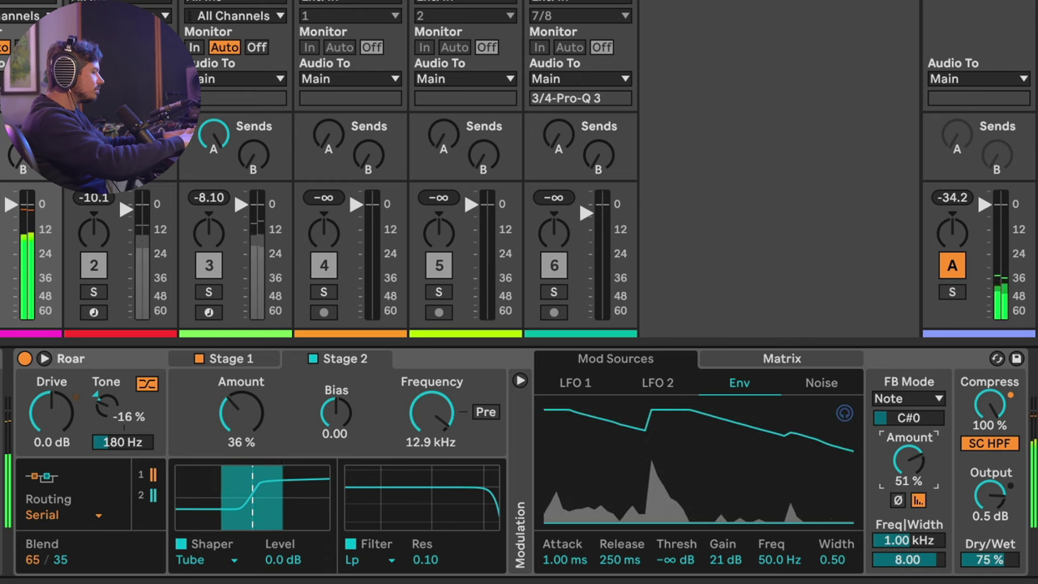
pyautogui.moveTo(908, 461); pyautogui.dragTo(908, 469)
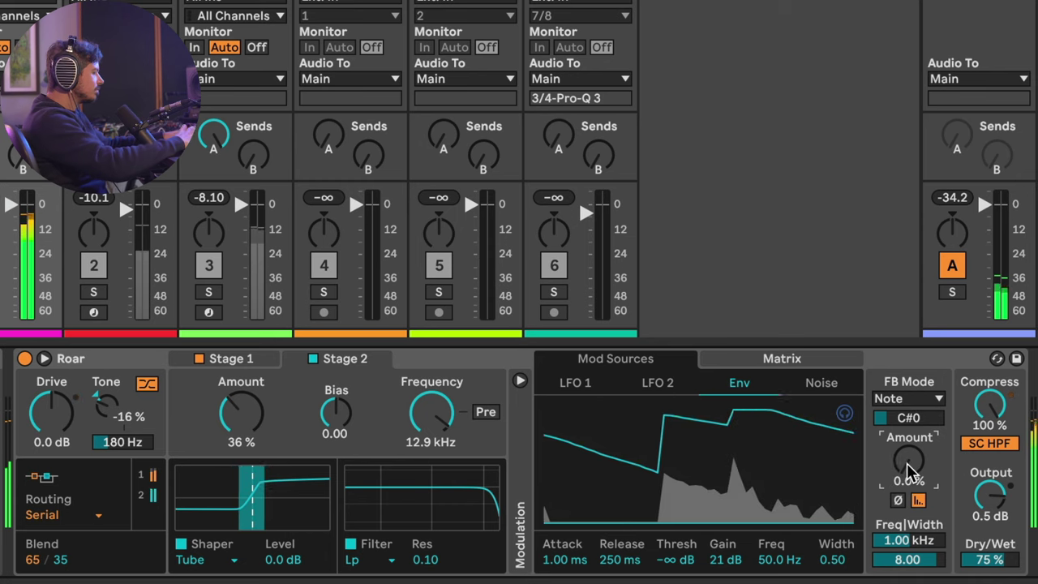
pyautogui.press('space')
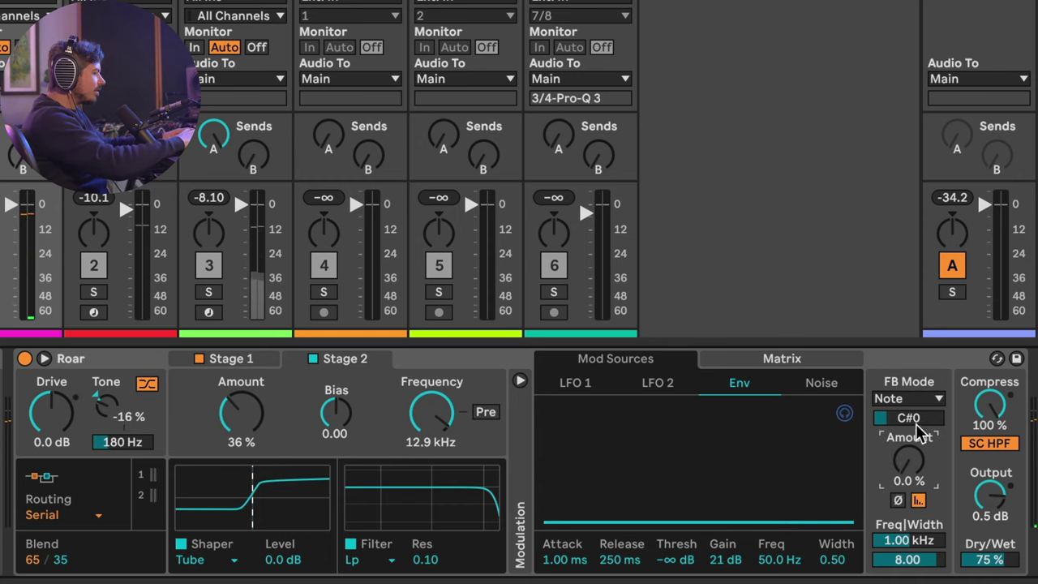
# Step: Switch the feedback mode to Time and raise the feedback amount to 16% during playback
pyautogui.click(914, 402)
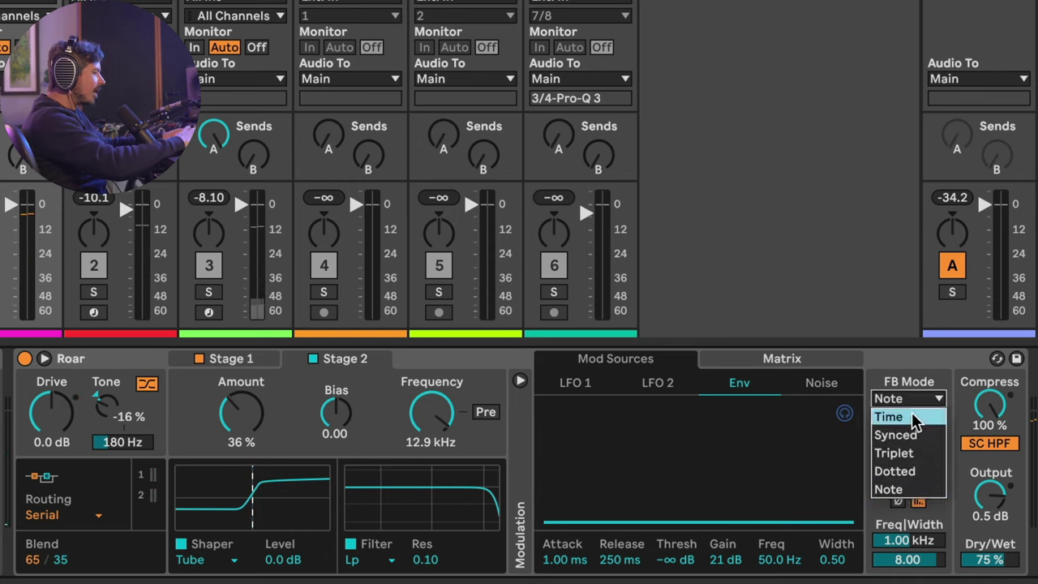
pyautogui.click(896, 415)
pyautogui.moveTo(909, 420); pyautogui.dragTo(873, 527)
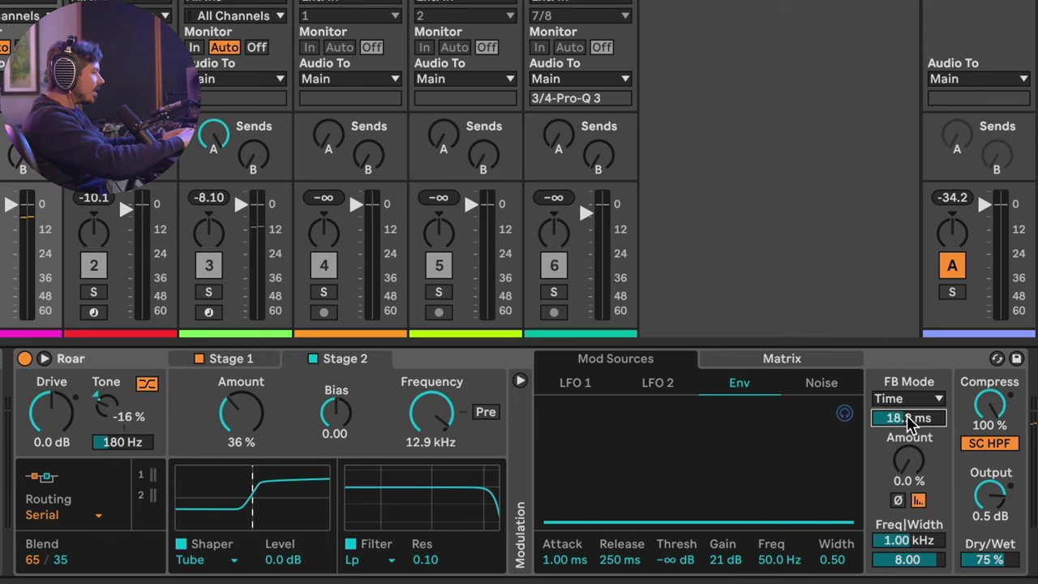
pyautogui.moveTo(914, 424); pyautogui.dragTo(908, 441)
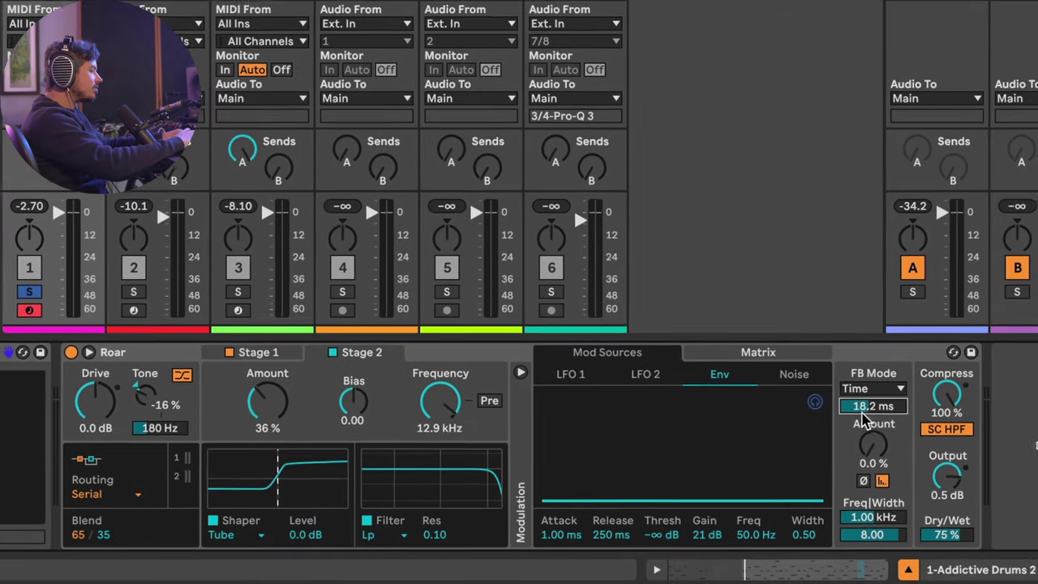
pyautogui.moveTo(908, 460); pyautogui.dragTo(909, 457)
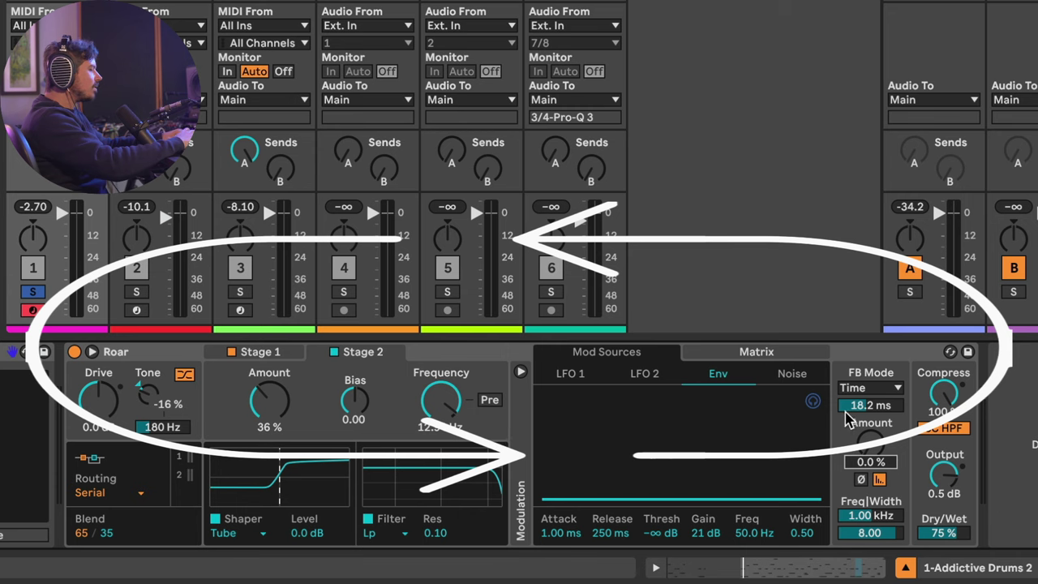
pyautogui.moveTo(872, 427); pyautogui.dragTo(872, 413)
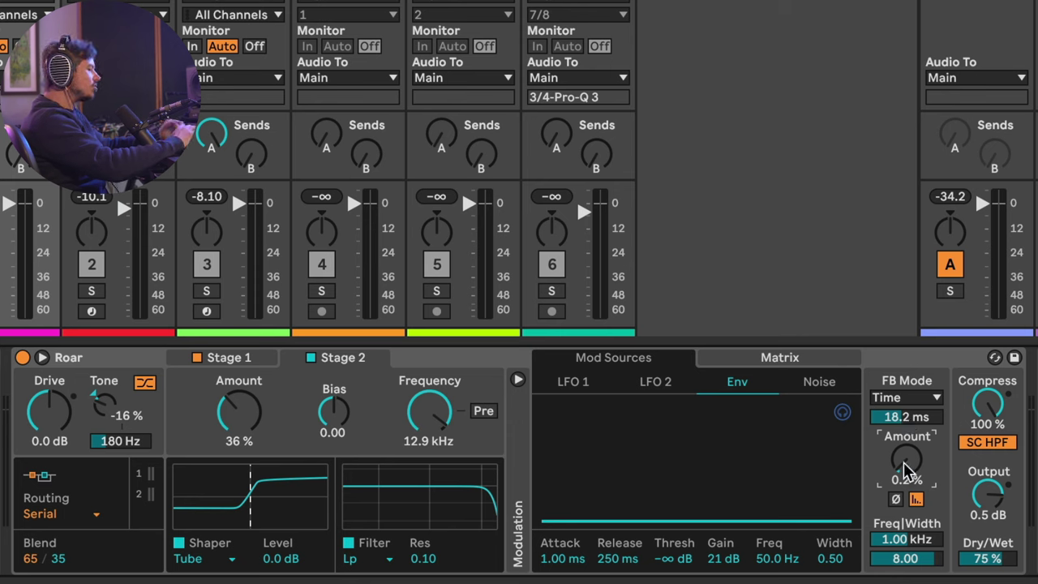
pyautogui.press('space')
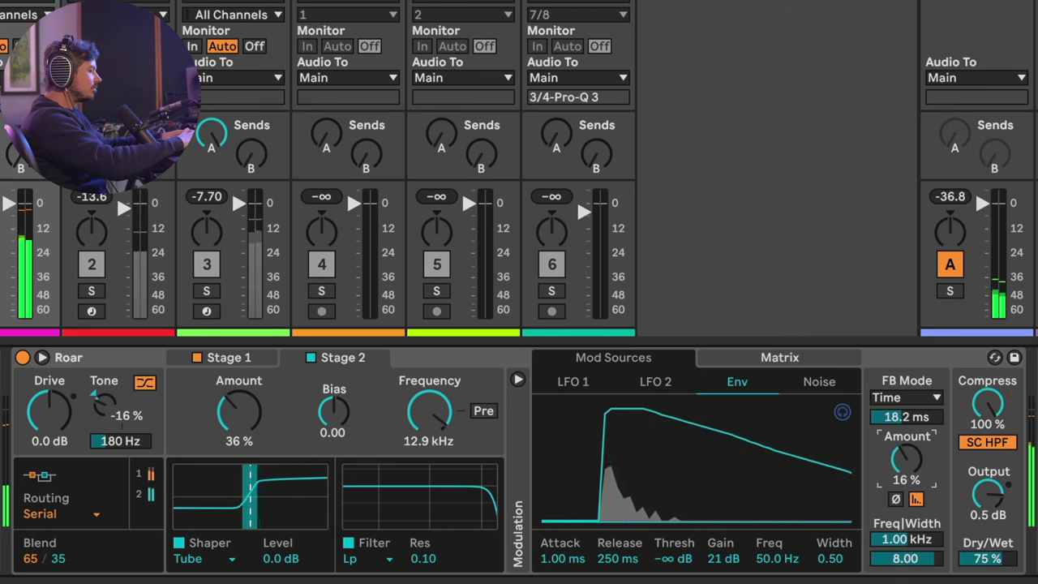
# Step: Set Stage 1's shaper amount to 0% and raise the feedback amount to 72% with a 23.5 ms feedback time during playback
pyautogui.moveTo(905, 458); pyautogui.dragTo(915, 426)
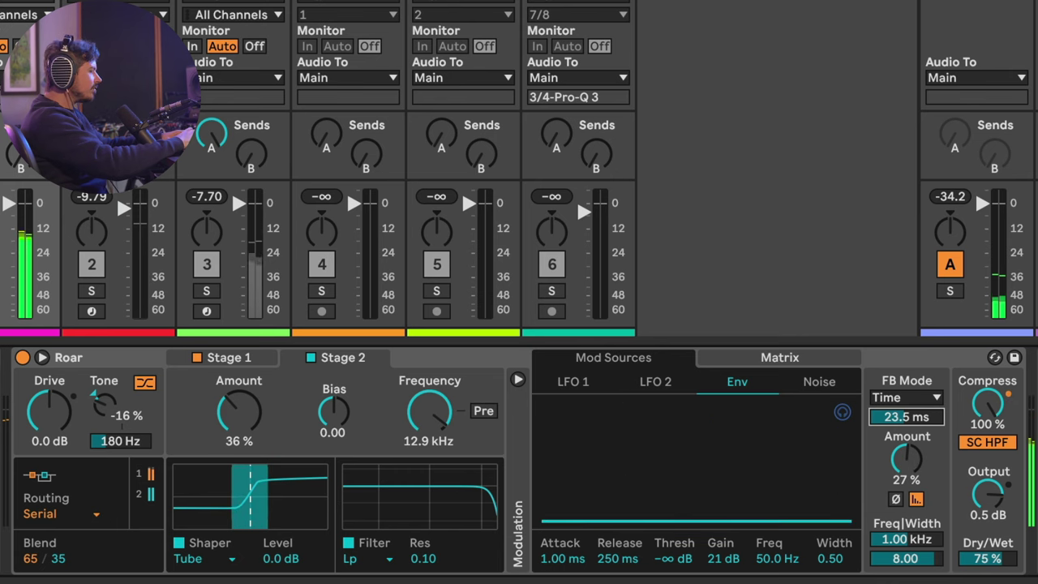
pyautogui.moveTo(234, 408); pyautogui.dragTo(234, 454)
pyautogui.click(230, 357)
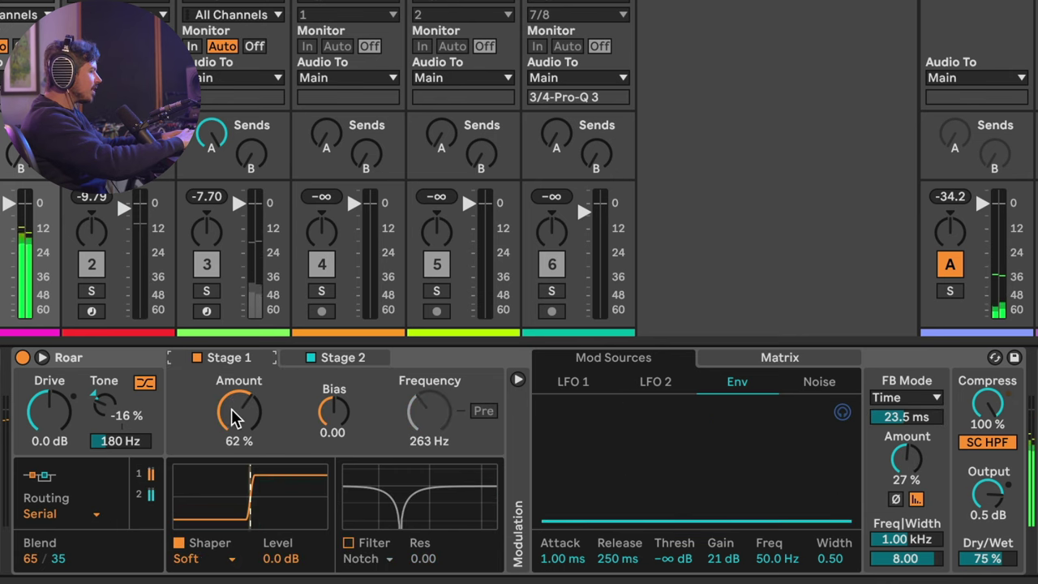
pyautogui.moveTo(898, 460); pyautogui.dragTo(901, 428)
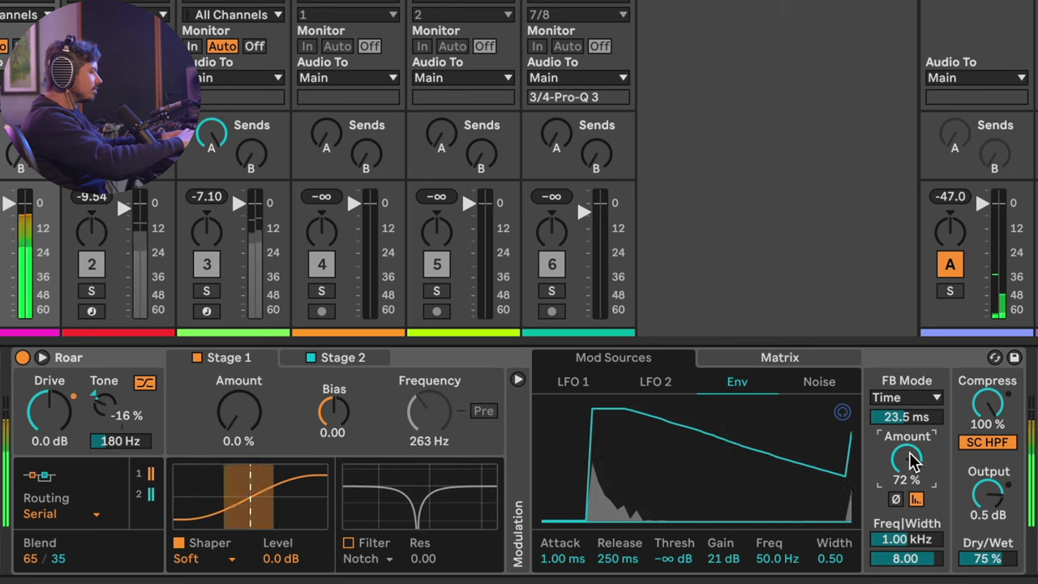
# Step: Raise the feedback amount to 100%, and try Stage 1 shaper amounts of 33% and 37% before resetting the shaper to 0%
pyautogui.moveTo(251, 409); pyautogui.dragTo(250, 386)
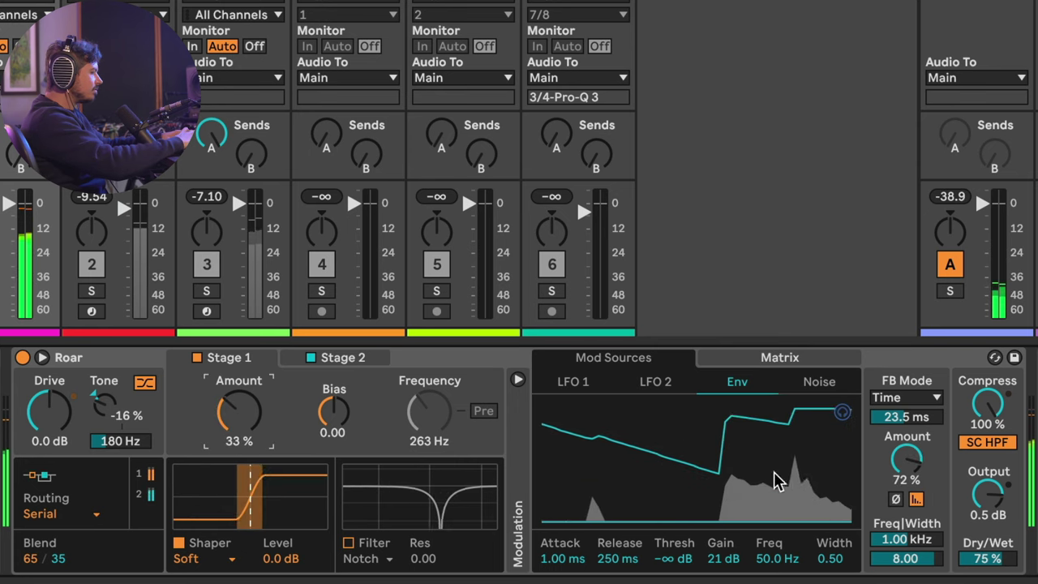
pyautogui.moveTo(898, 454); pyautogui.dragTo(899, 426)
pyautogui.moveTo(252, 418); pyautogui.dragTo(251, 411)
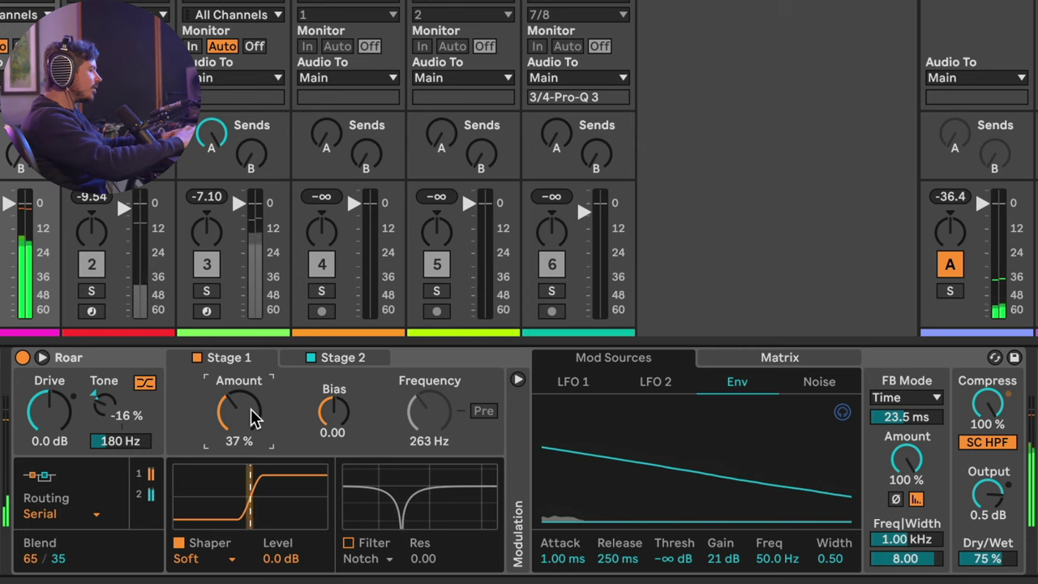
pyautogui.doubleClick(251, 415)
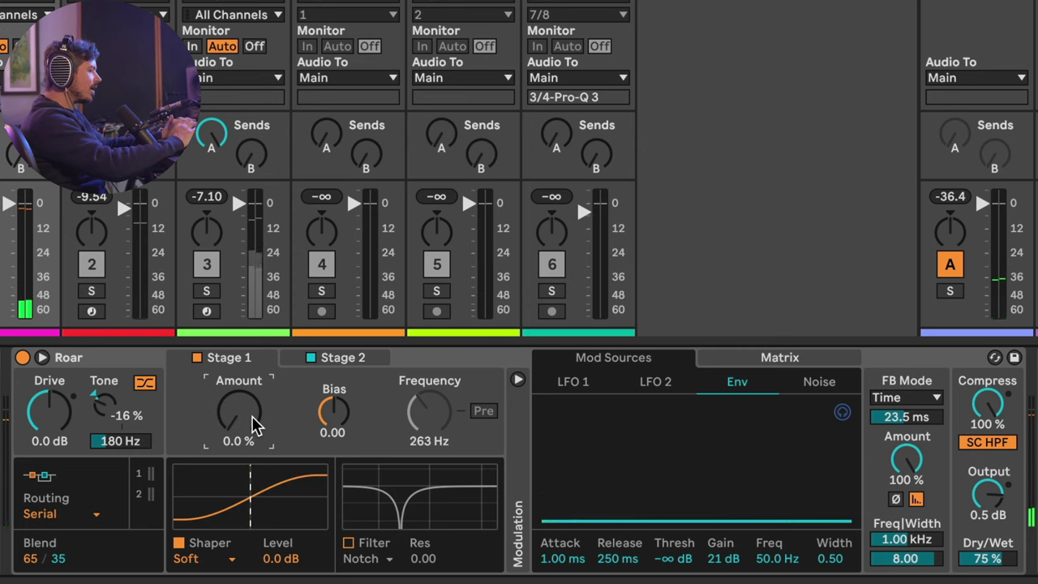
# Step: Sweep Stage 1's shaper amount up to 79% and settle it at 56% during playback
pyautogui.moveTo(241, 422); pyautogui.dragTo(240, 408)
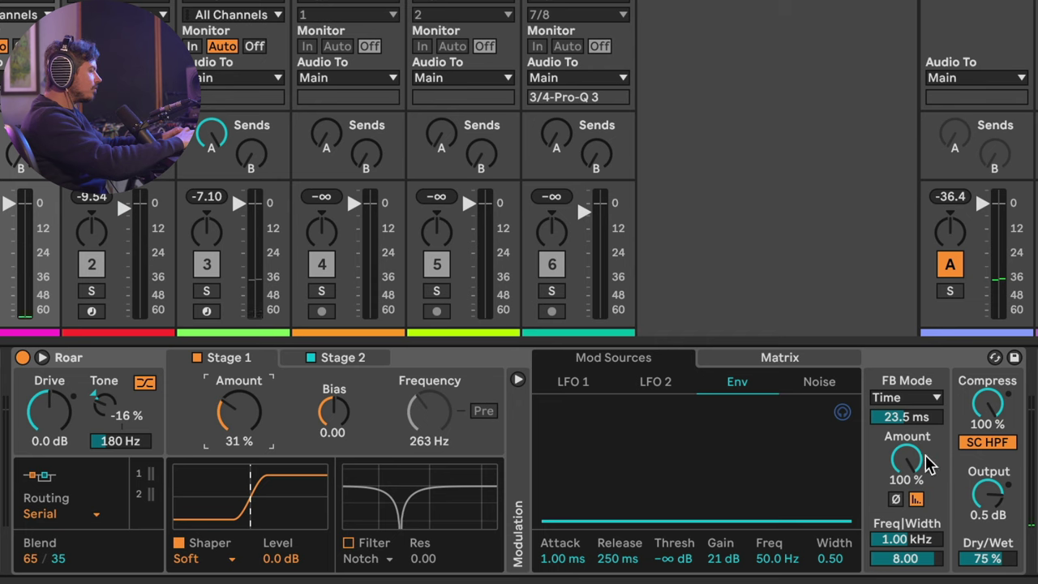
pyautogui.click(911, 484)
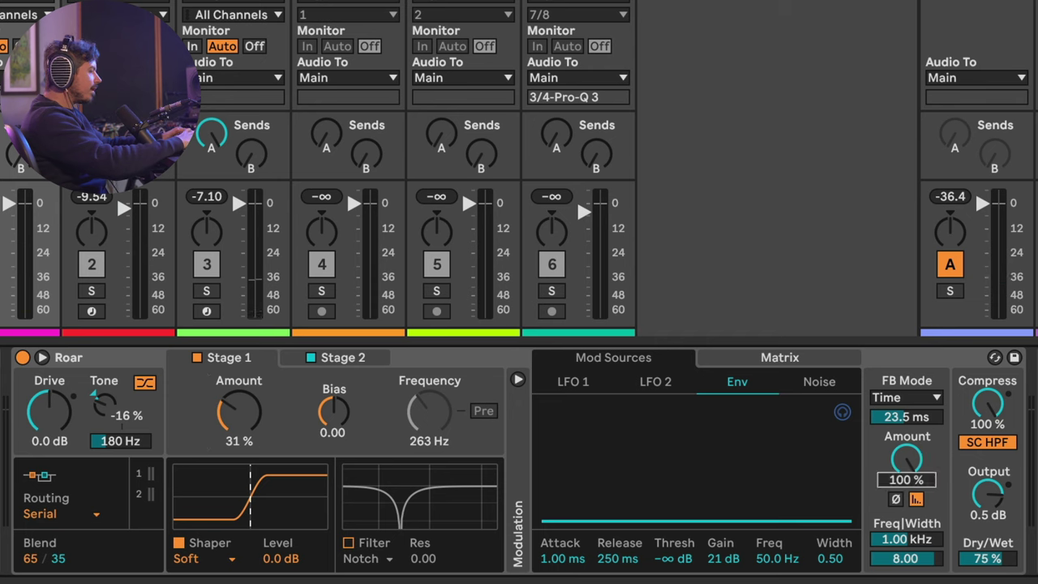
pyautogui.click(241, 428)
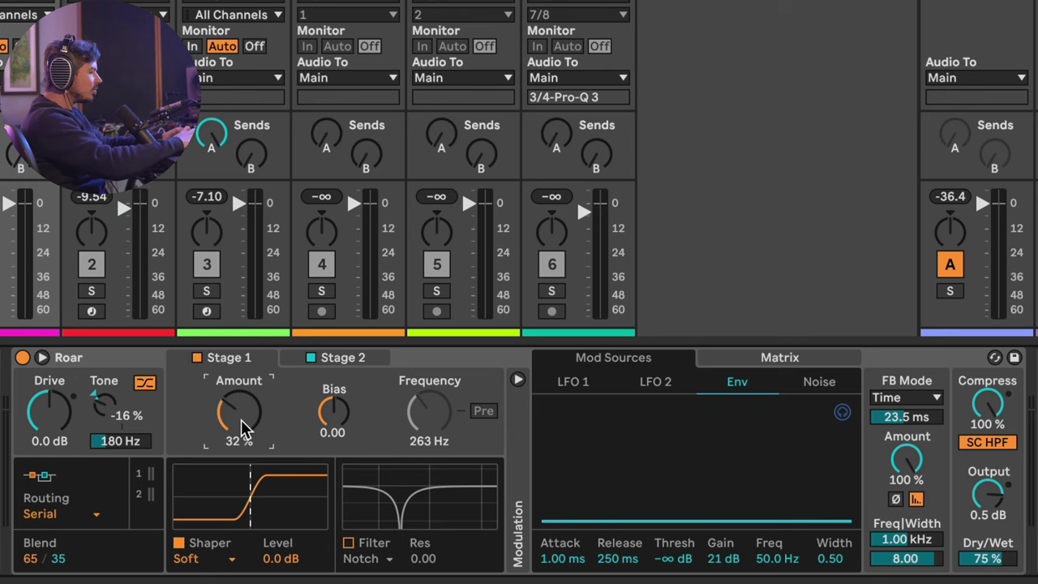
pyautogui.moveTo(241, 427); pyautogui.dragTo(241, 351)
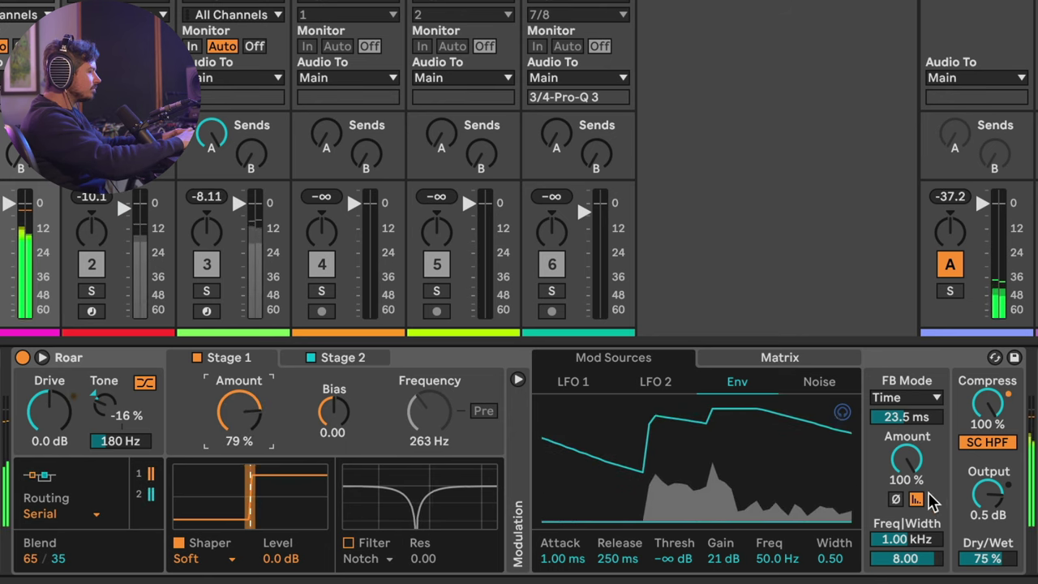
pyautogui.moveTo(241, 413); pyautogui.dragTo(241, 450)
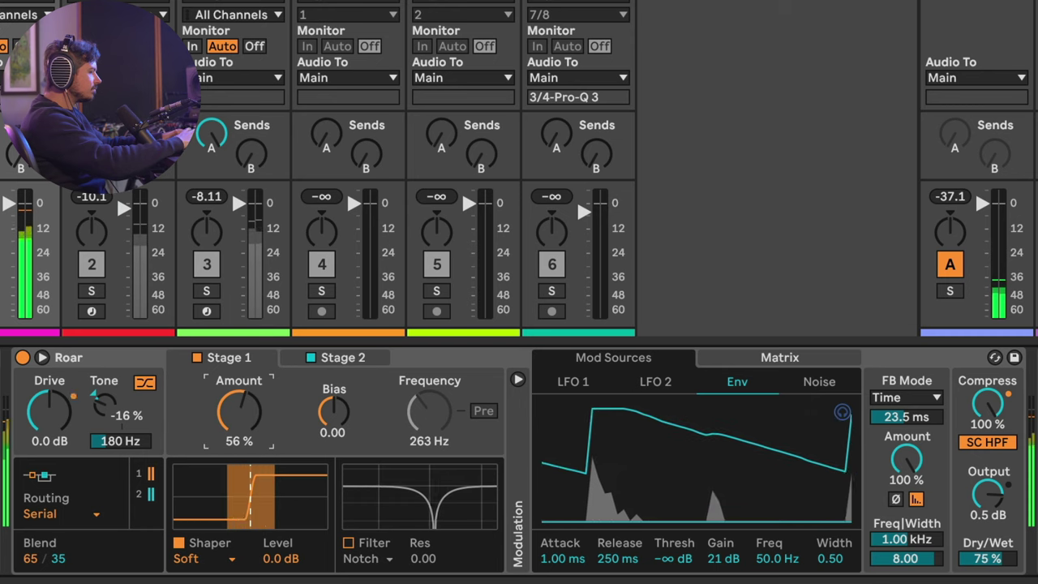
# Step: Shorten the feedback time to 10.1 ms and reduce the compression to 34% during playback
pyautogui.moveTo(991, 416); pyautogui.dragTo(990, 475)
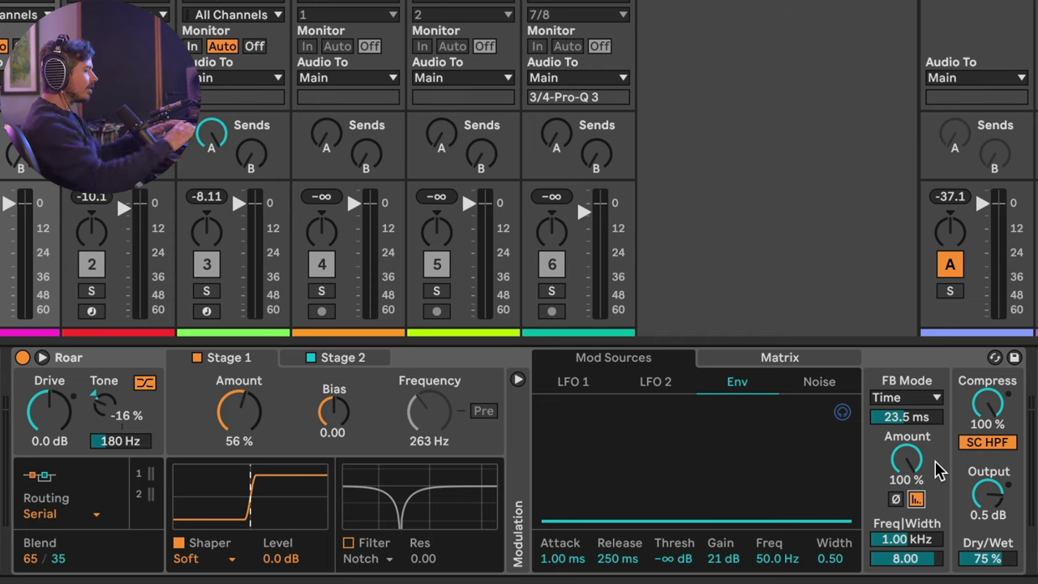
pyautogui.press('space')
pyautogui.moveTo(907, 417); pyautogui.dragTo(906, 442)
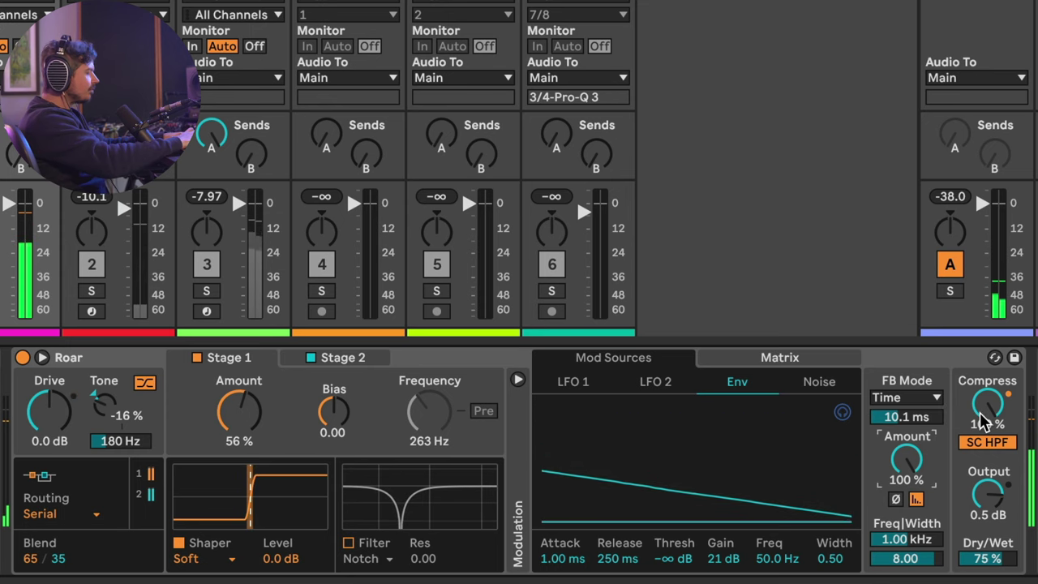
pyautogui.moveTo(988, 419); pyautogui.dragTo(988, 472)
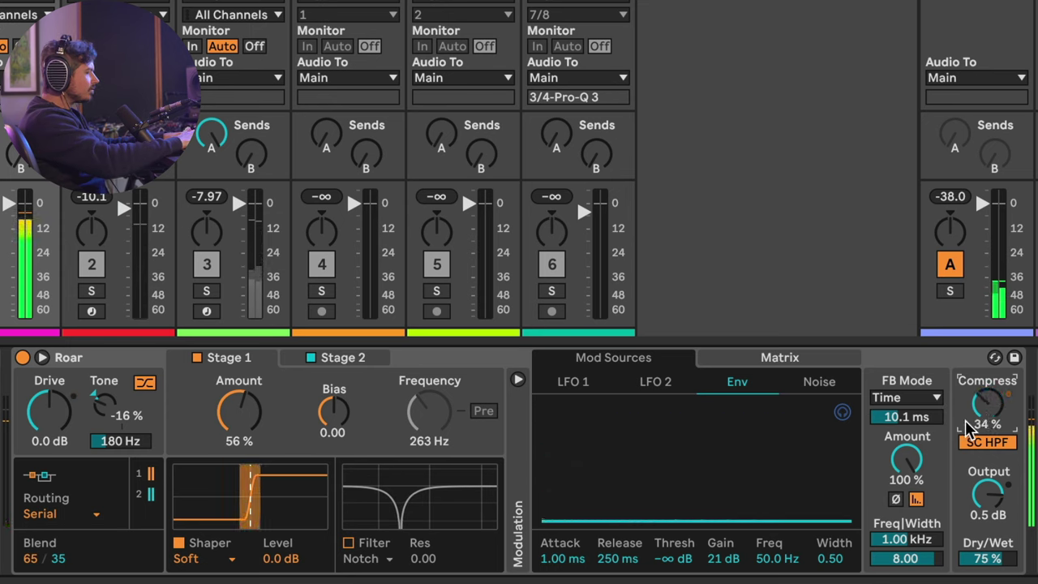
pyautogui.moveTo(907, 458); pyautogui.dragTo(906, 472)
pyautogui.moveTo(881, 428); pyautogui.dragTo(908, 482)
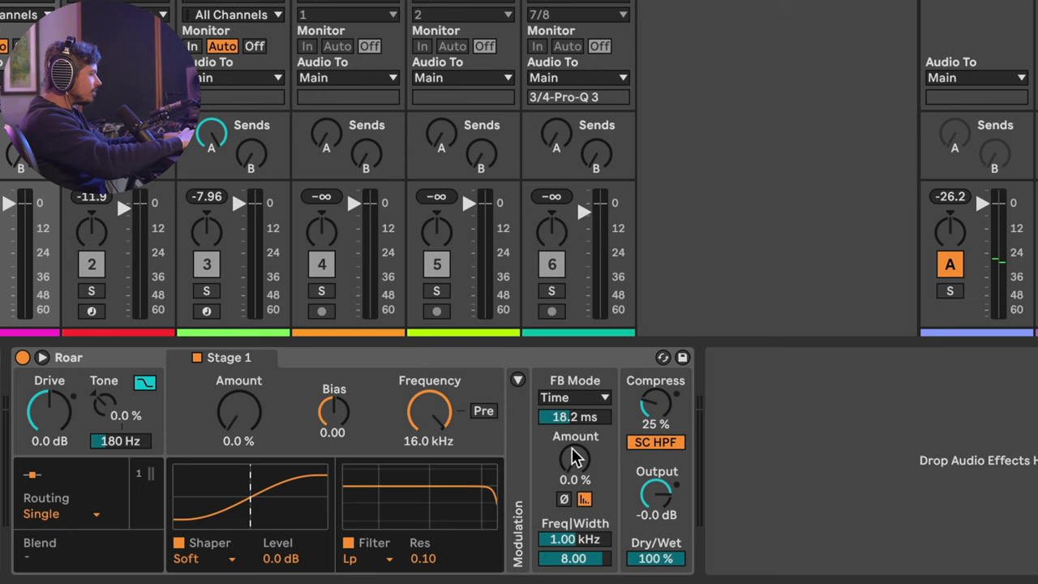
# Step: On the single-stage Roar, raise the feedback amount to 88%, with a 15% shaper amount and the low-pass filter at 2.78 kHz
pyautogui.moveTo(574, 458); pyautogui.dragTo(574, 394)
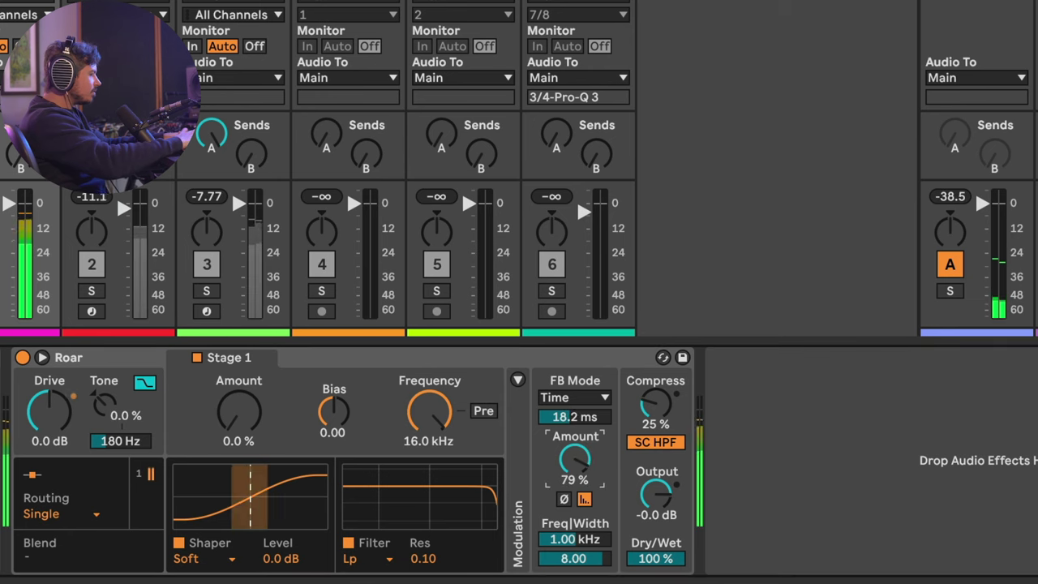
pyautogui.moveTo(247, 417)
pyautogui.mouseDown()
pyautogui.moveTo(248, 394)
pyautogui.moveTo(247, 405)
pyautogui.mouseUp()
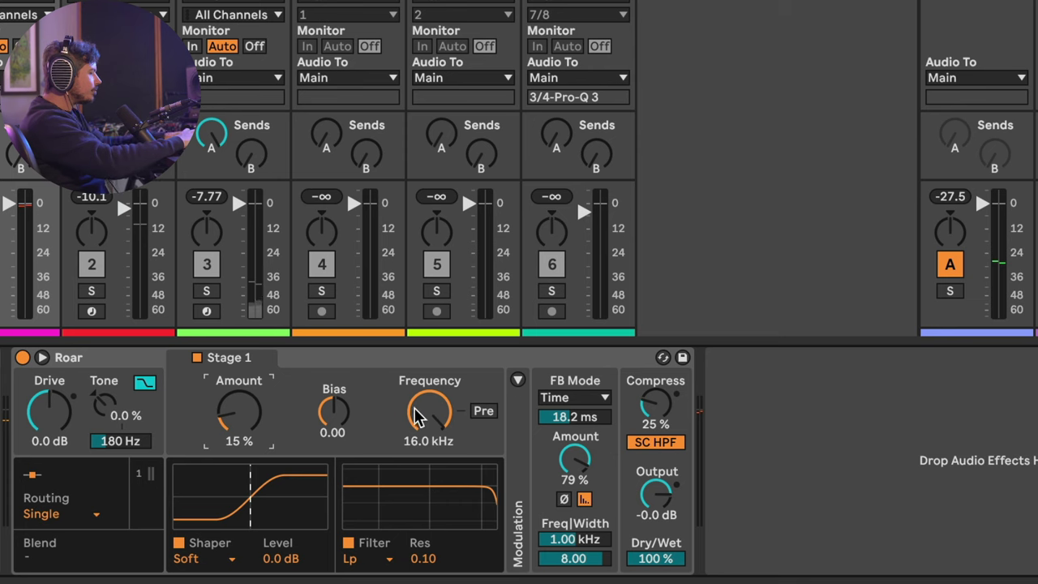
pyautogui.moveTo(429, 411); pyautogui.dragTo(410, 565)
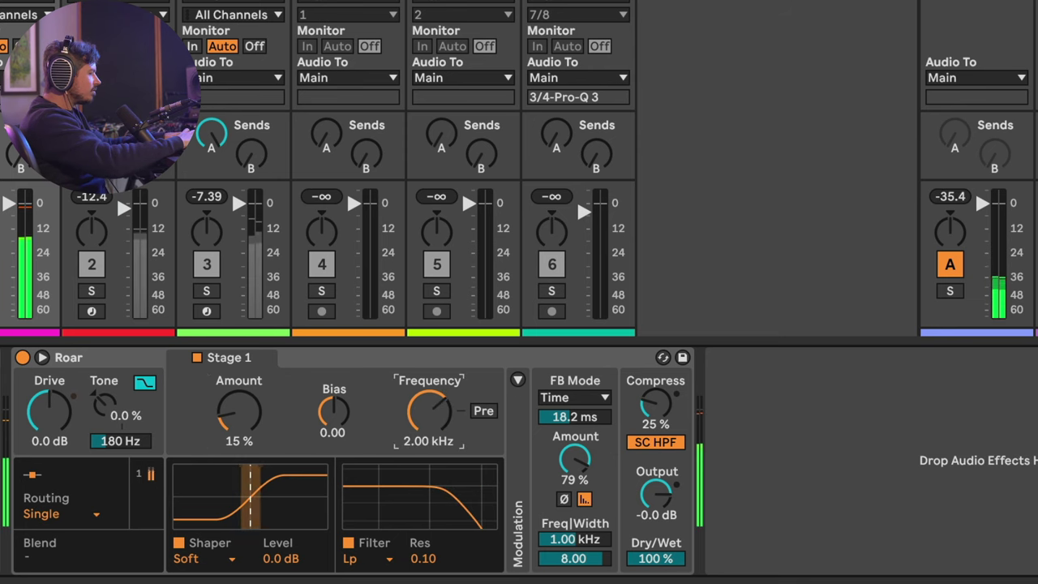
pyautogui.moveTo(567, 481); pyautogui.dragTo(567, 469)
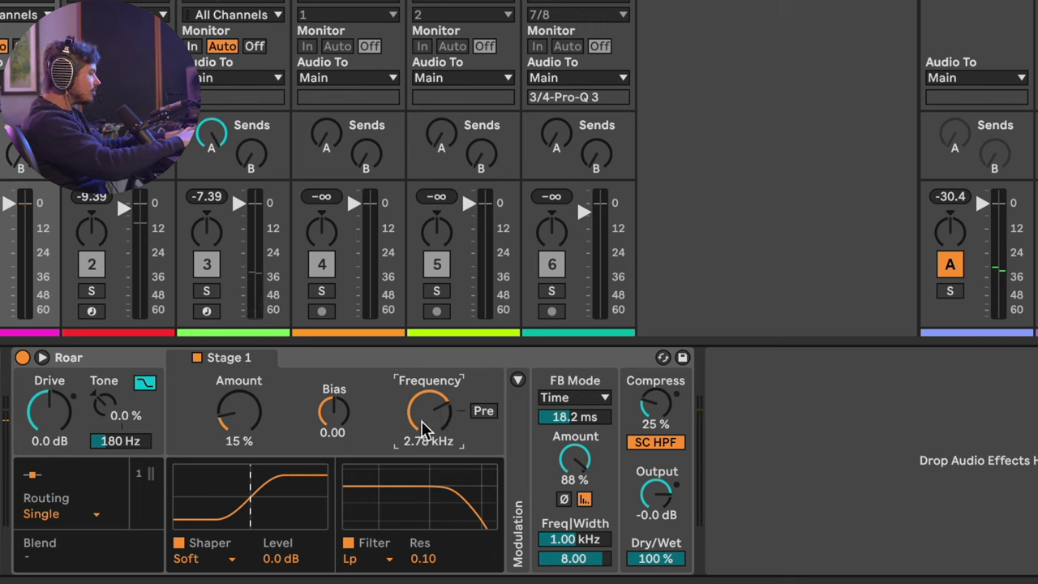
# Step: Switch the routing to Feedback and reset the Direct stage's shaper amount to 0%
pyautogui.click(52, 514)
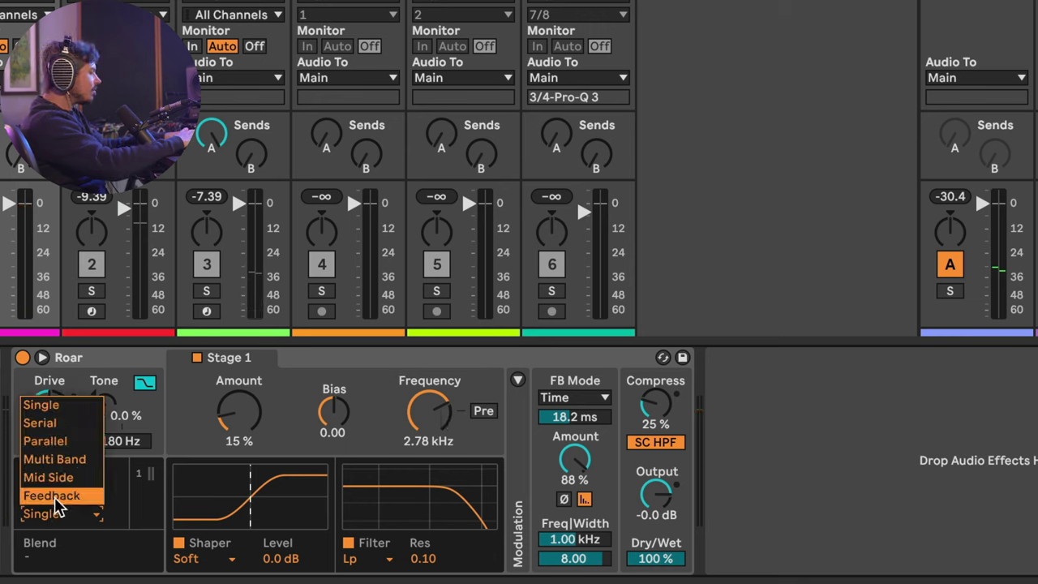
pyautogui.click(55, 495)
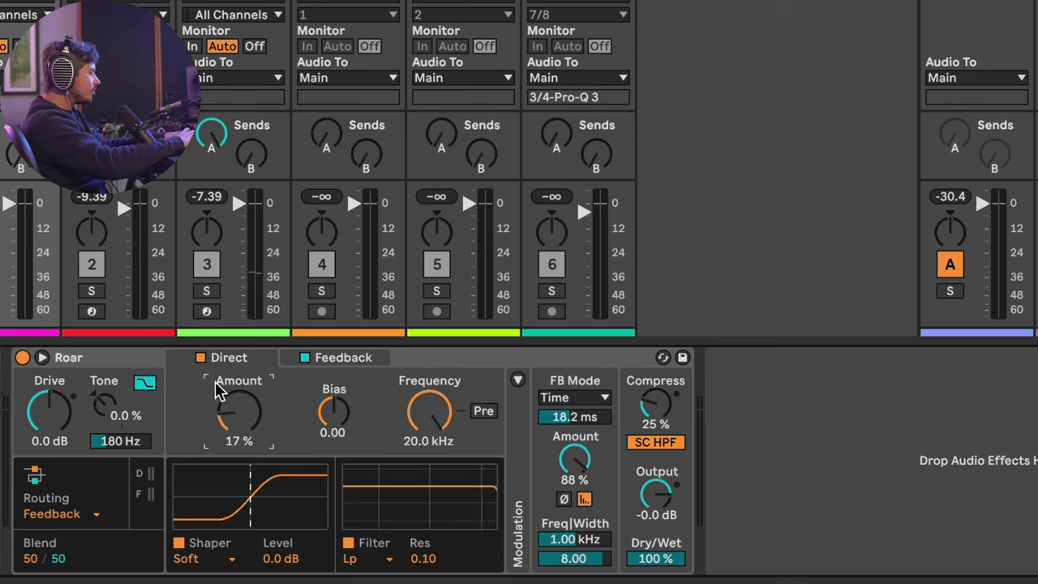
pyautogui.click(360, 363)
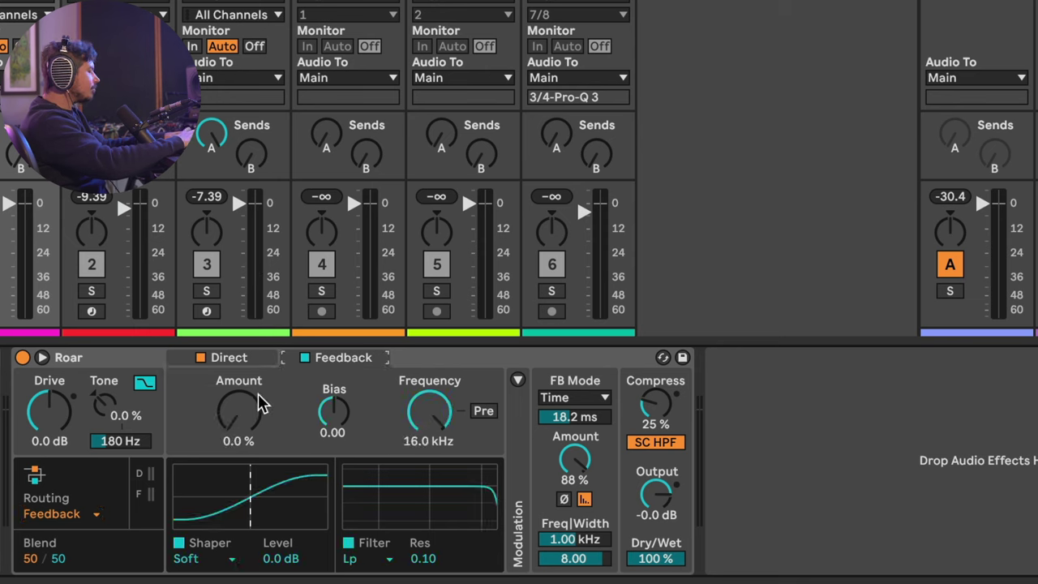
pyautogui.click(233, 359)
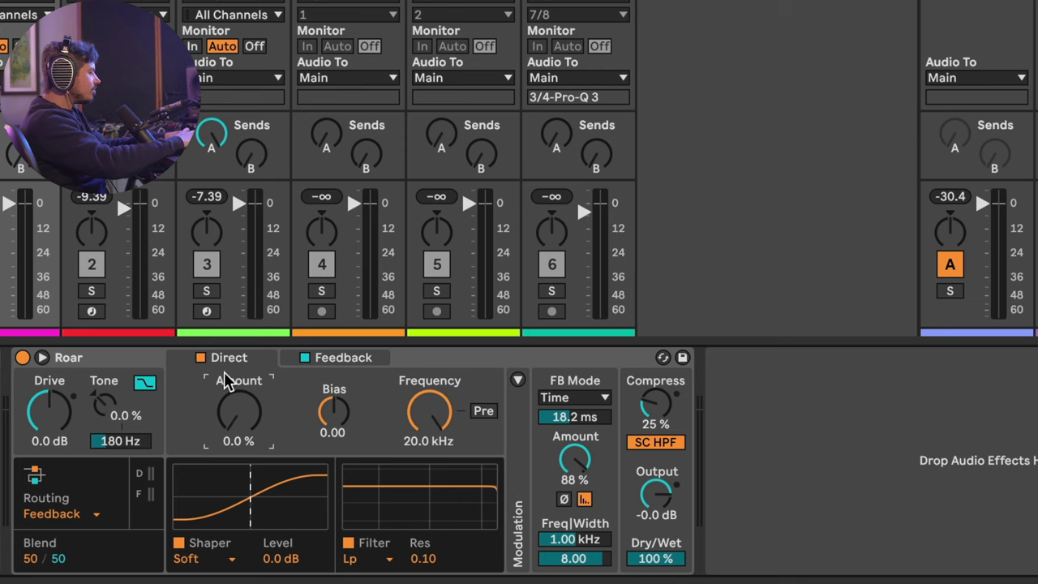
# Step: Lower the Feedback stage's low-pass frequency to 1.04 kHz and raise the feedback amount to 100% during playback
pyautogui.click(328, 362)
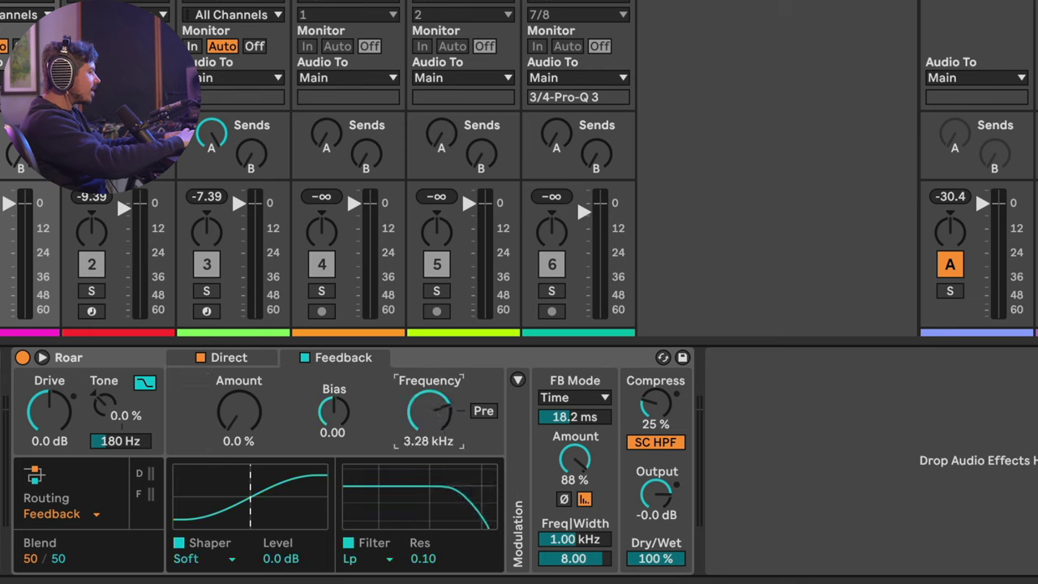
pyautogui.moveTo(429, 411)
pyautogui.mouseDown()
pyautogui.moveTo(428, 438)
pyautogui.moveTo(429, 418)
pyautogui.mouseUp()
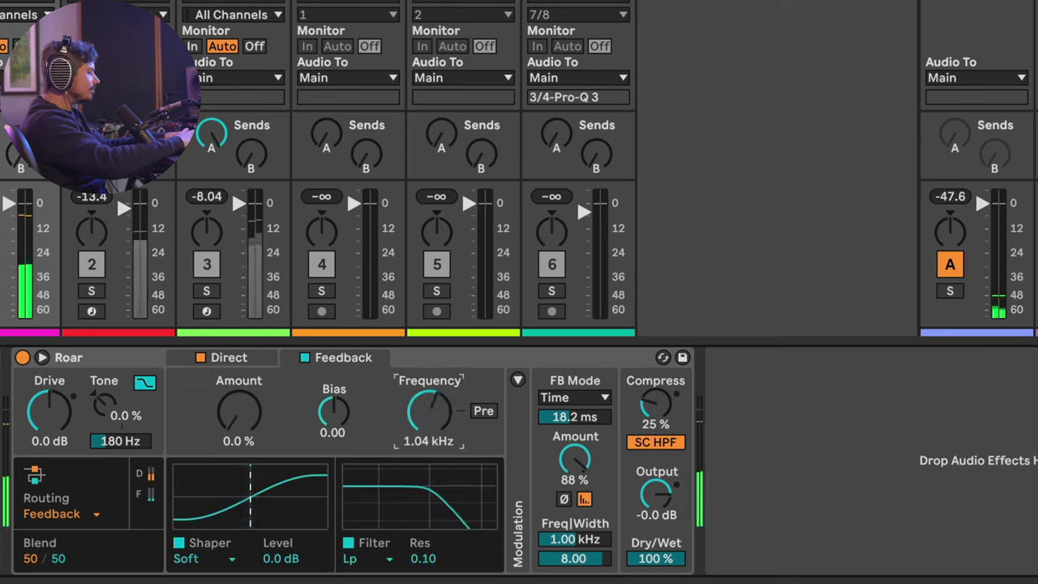
pyautogui.moveTo(574, 458); pyautogui.dragTo(575, 442)
pyautogui.moveTo(212, 439); pyautogui.dragTo(247, 454)
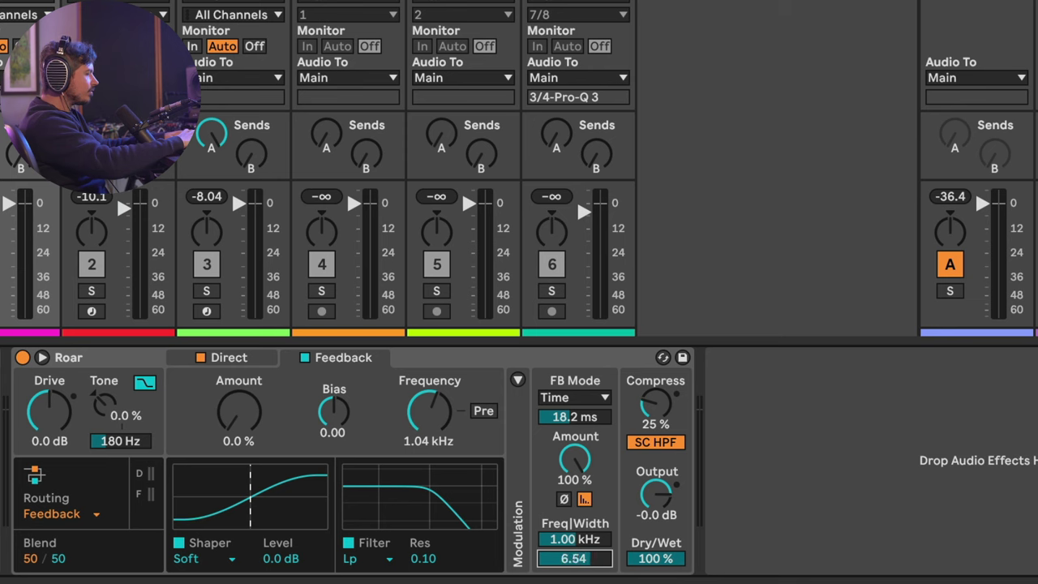
# Step: Change the Feedback stage's filter type to Comb, with a frequency of 408 Hz and a resonance of 0.77
pyautogui.click(356, 558)
pyautogui.click(361, 523)
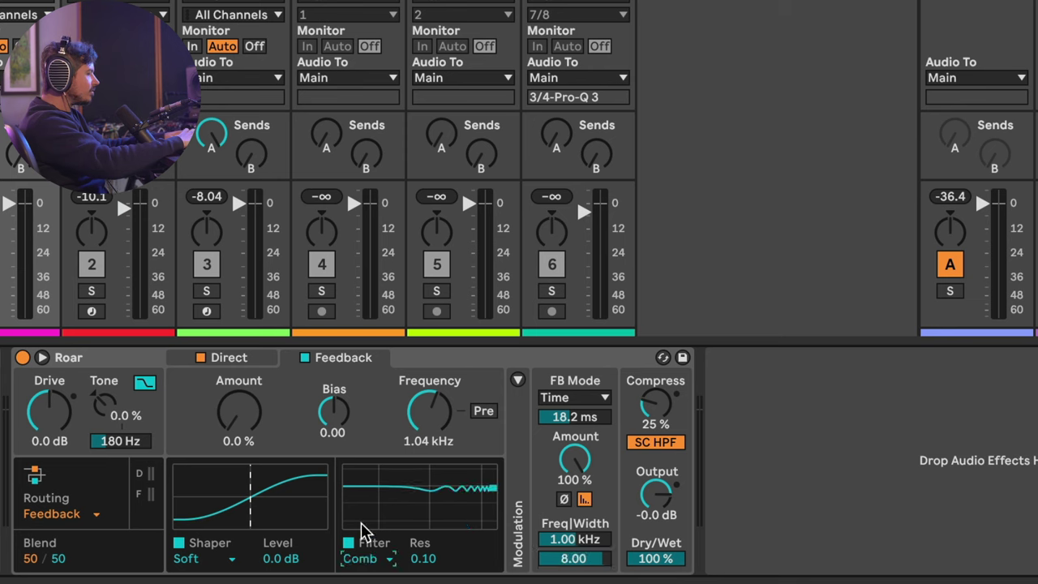
pyautogui.moveTo(431, 403); pyautogui.dragTo(430, 429)
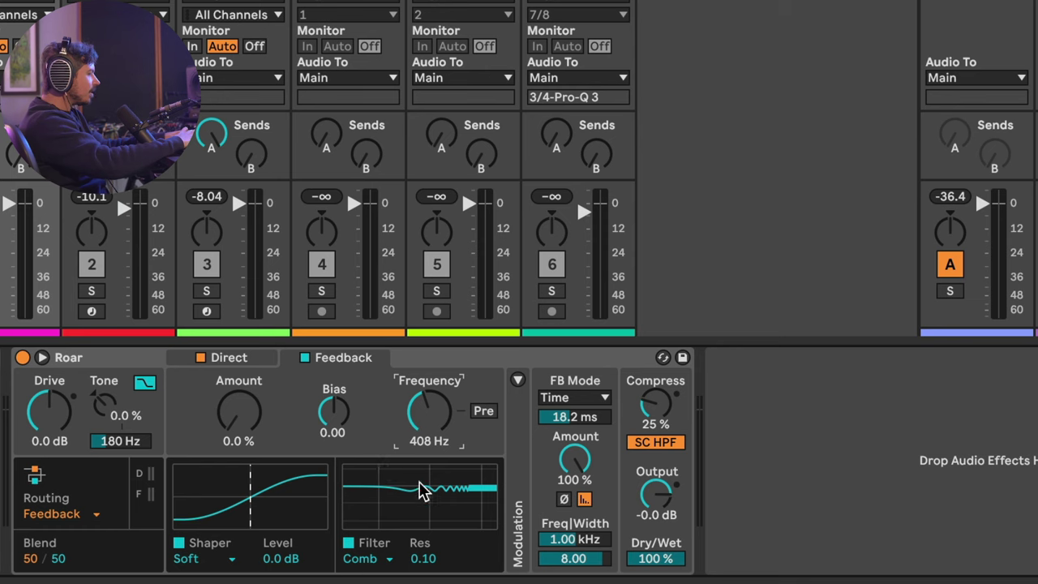
pyautogui.moveTo(434, 536); pyautogui.dragTo(434, 494)
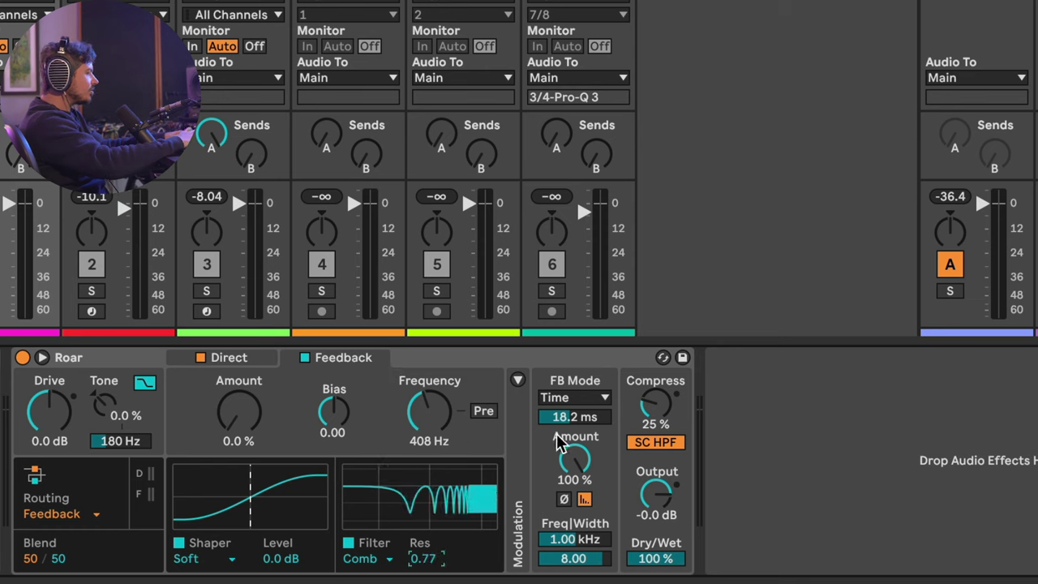
# Step: Set the Feedback stage's shaper amount to 11% and tune its comb filter frequency to 508 Hz during playback
pyautogui.moveTo(433, 440)
pyautogui.mouseDown()
pyautogui.moveTo(433, 418)
pyautogui.moveTo(433, 458)
pyautogui.moveTo(432, 434)
pyautogui.mouseUp()
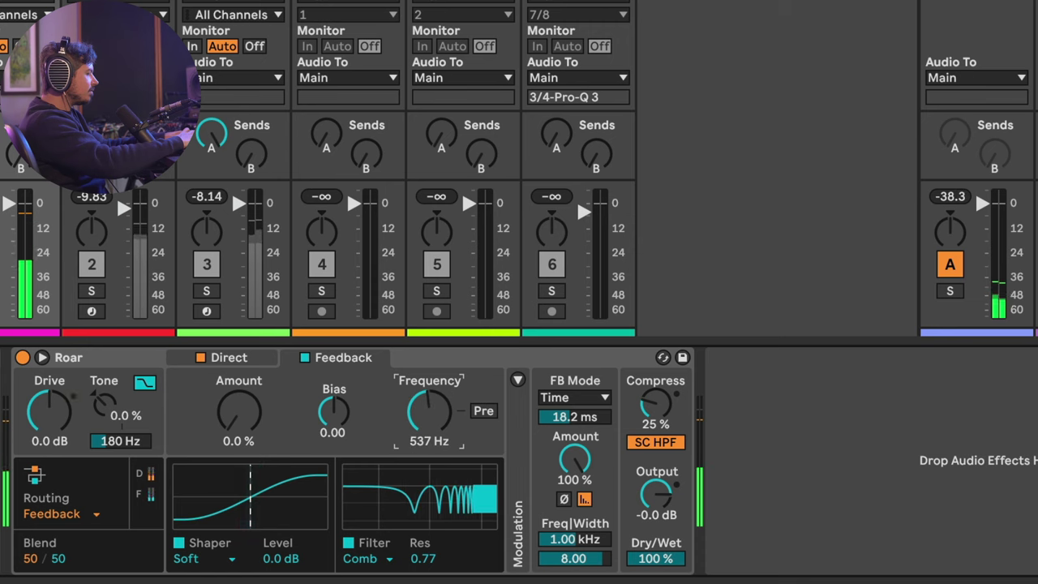
pyautogui.moveTo(239, 417)
pyautogui.mouseDown()
pyautogui.moveTo(239, 397)
pyautogui.moveTo(240, 407)
pyautogui.mouseUp()
pyautogui.moveTo(424, 433)
pyautogui.mouseDown()
pyautogui.moveTo(424, 401)
pyautogui.moveTo(424, 454)
pyautogui.moveTo(424, 430)
pyautogui.mouseUp()
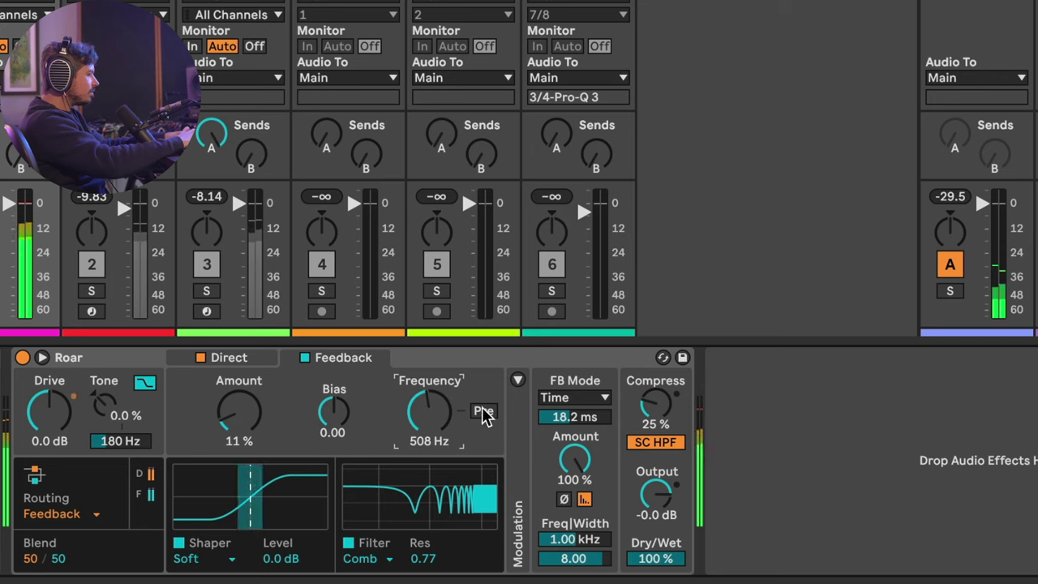
# Step: Modulate the Feedback stage's filter frequency with LFO 1 by 14 in the modulation matrix, and lower the base frequency to 328 Hz
pyautogui.click(517, 380)
pyautogui.click(746, 360)
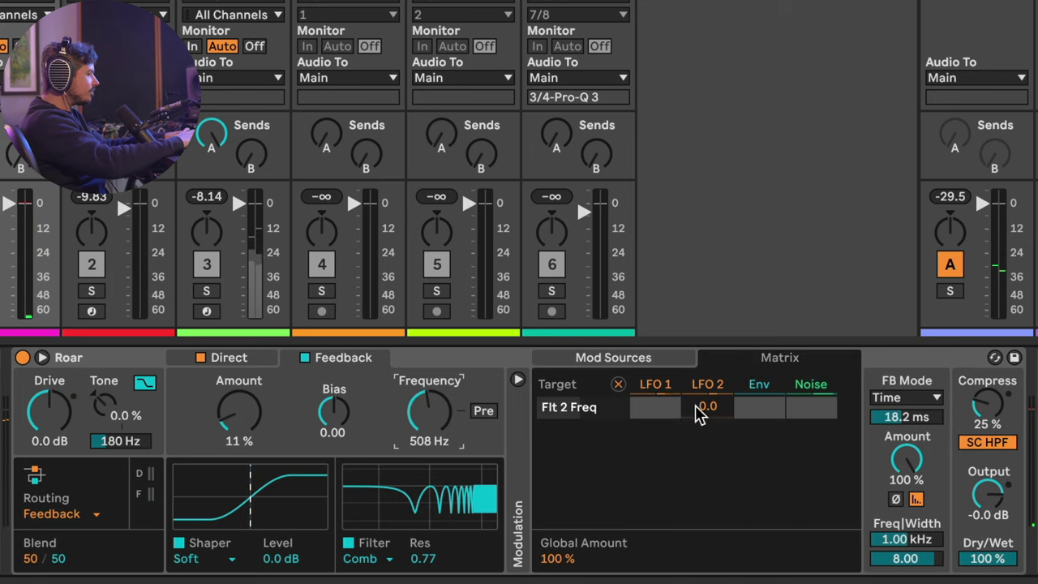
pyautogui.moveTo(655, 409); pyautogui.dragTo(655, 381)
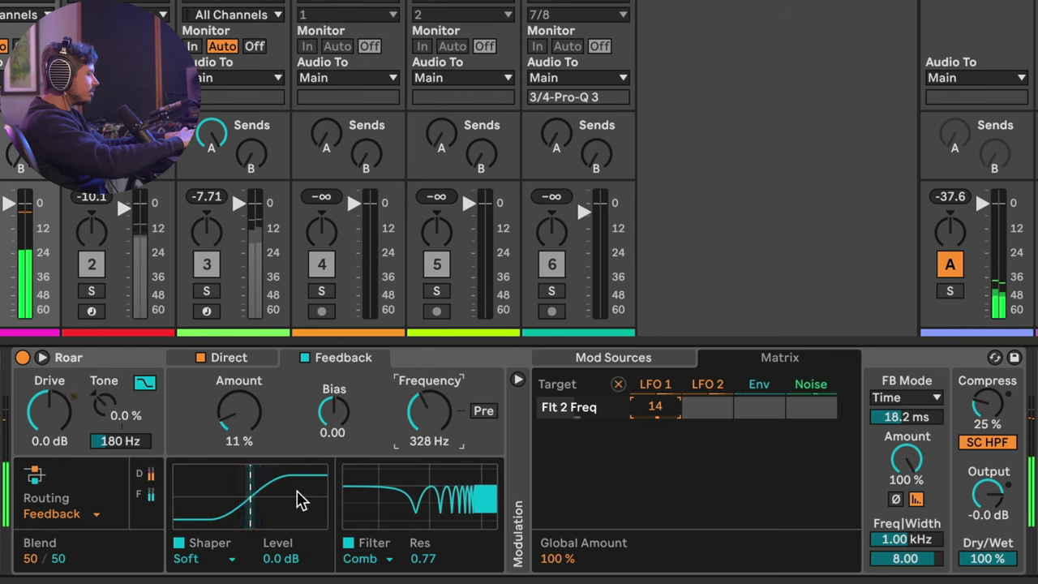
# Step: Raise the Feedback stage's shaper amount to 17% and bring up the Direct stage's settings
pyautogui.moveTo(238, 422); pyautogui.dragTo(237, 408)
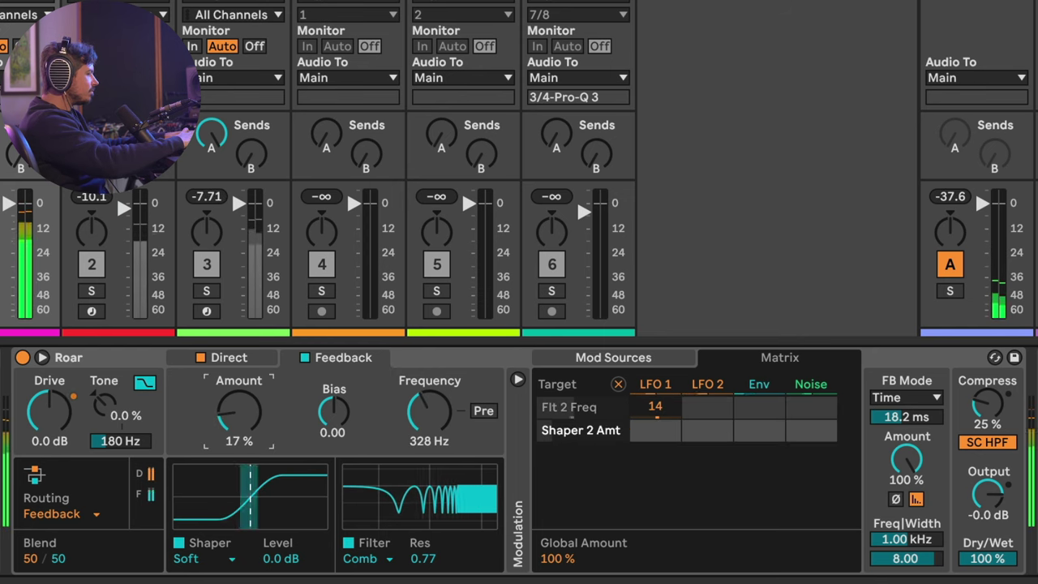
pyautogui.click(236, 361)
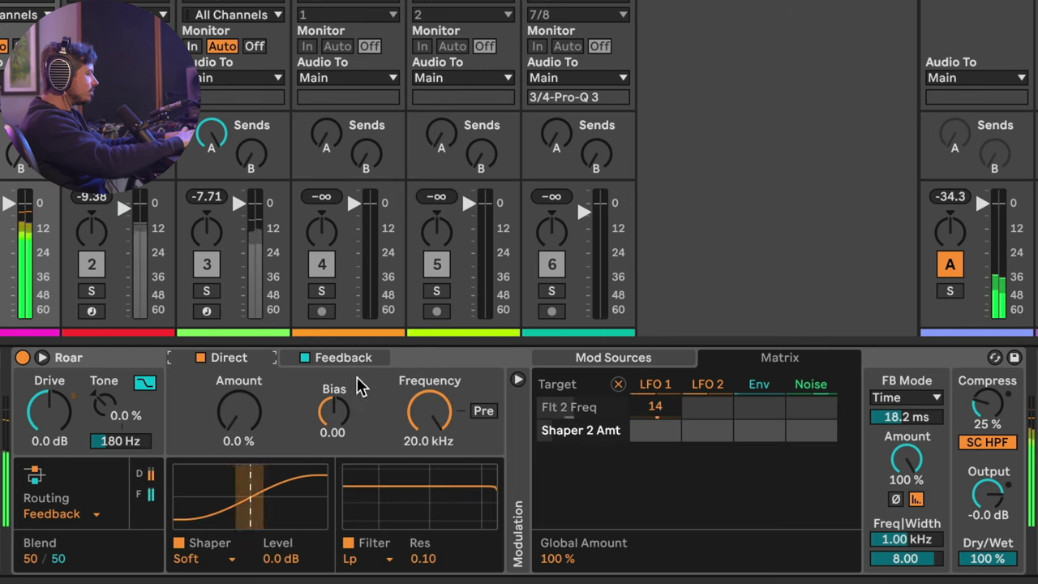
# Step: Raise Roar's compression to 56% and give the Direct stage a Shards shaper with the amount at 43%
pyautogui.click(655, 357)
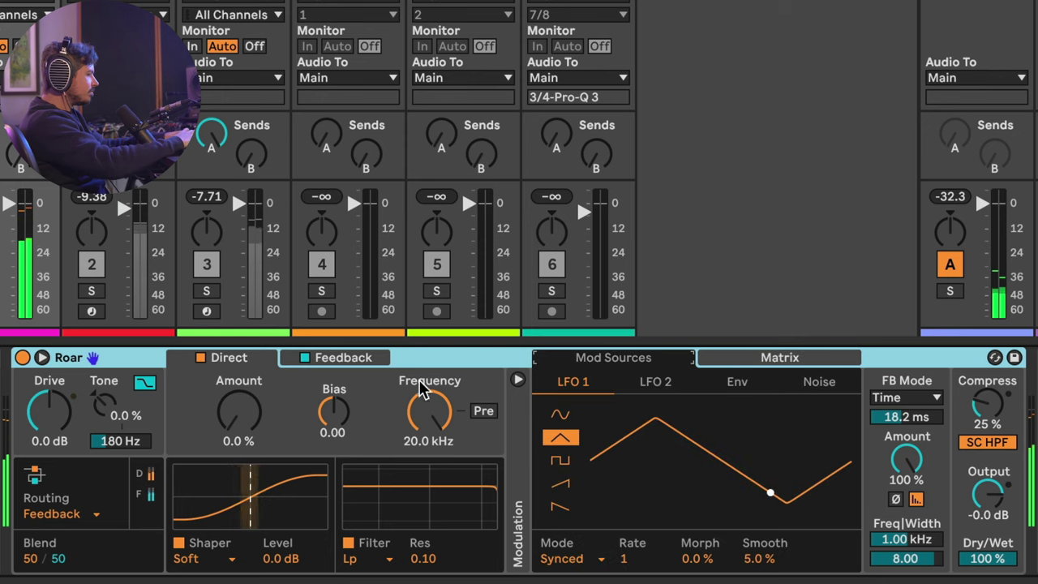
pyautogui.moveTo(987, 403); pyautogui.dragTo(986, 376)
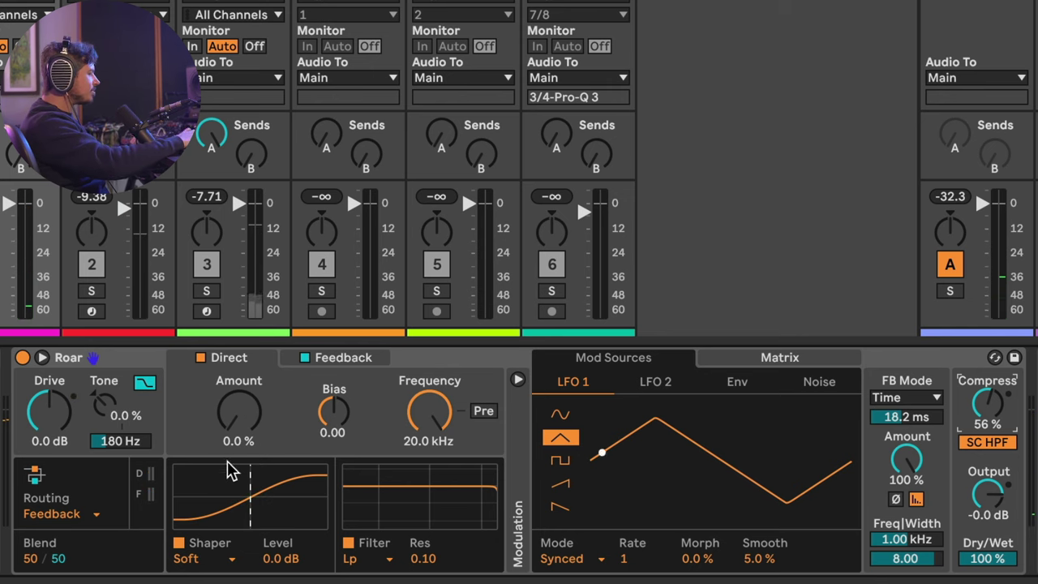
pyautogui.click(199, 554)
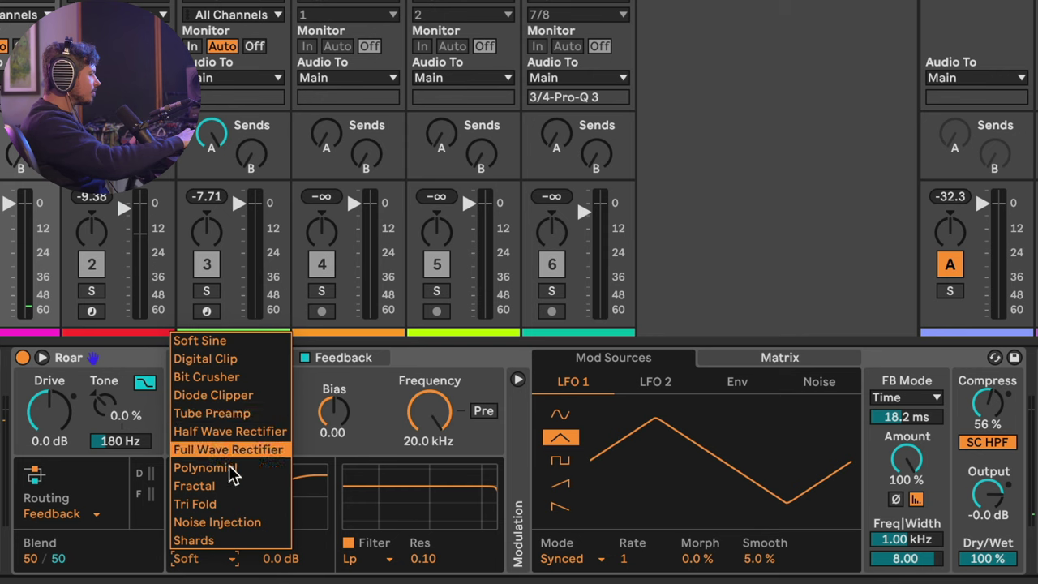
pyautogui.click(200, 540)
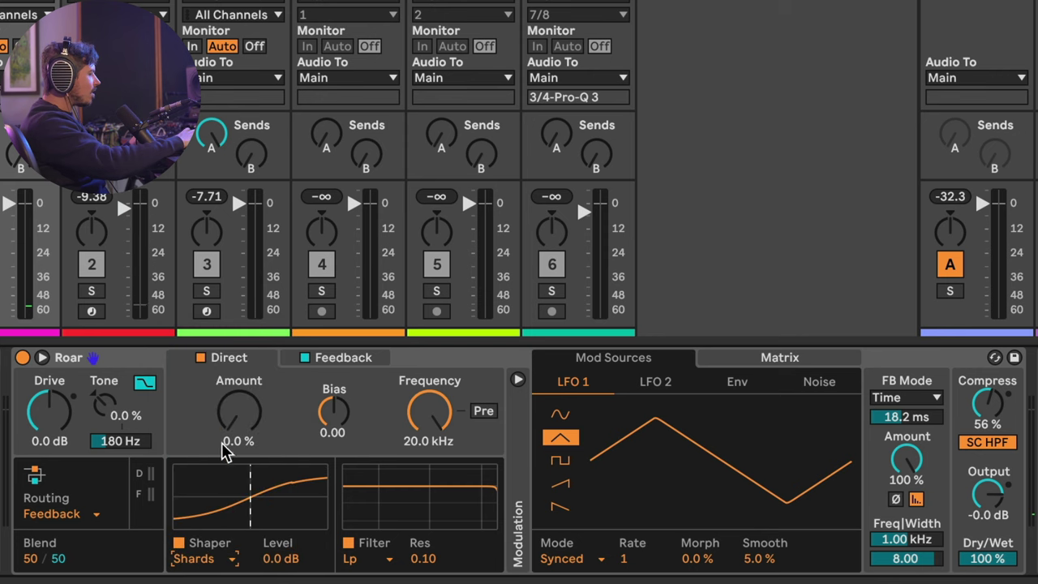
pyautogui.moveTo(238, 411); pyautogui.dragTo(239, 390)
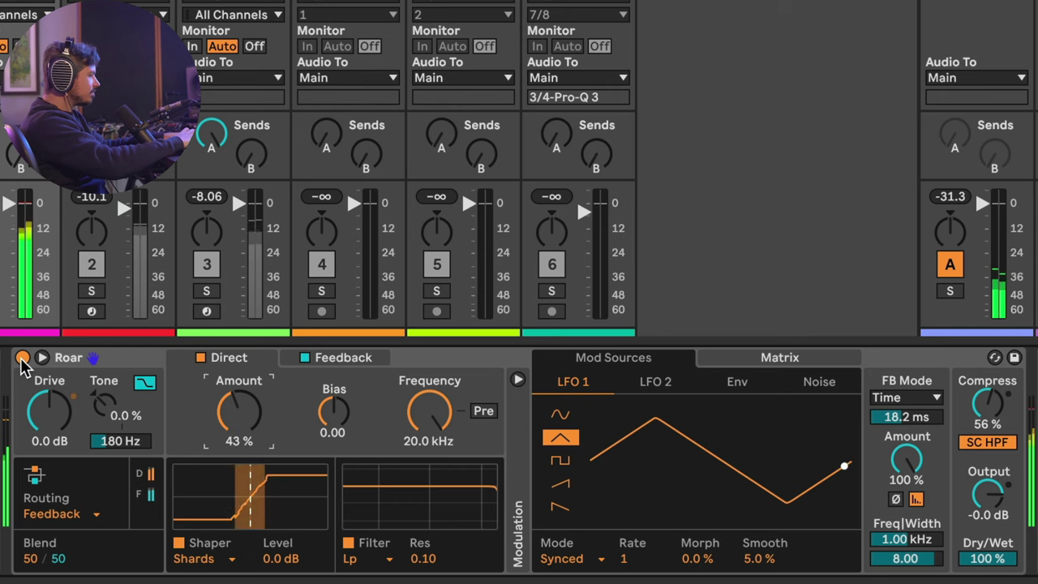
# Step: Bring up the Feedback stage and compare the drums with Roar bypassed and re-enabled
pyautogui.click(347, 359)
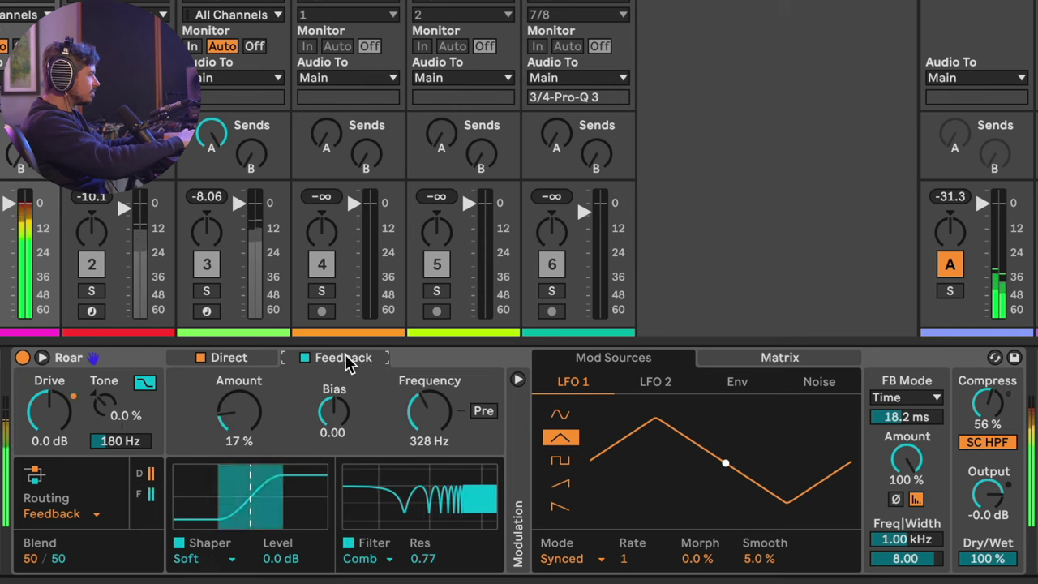
pyautogui.click(22, 362)
pyautogui.click(21, 362)
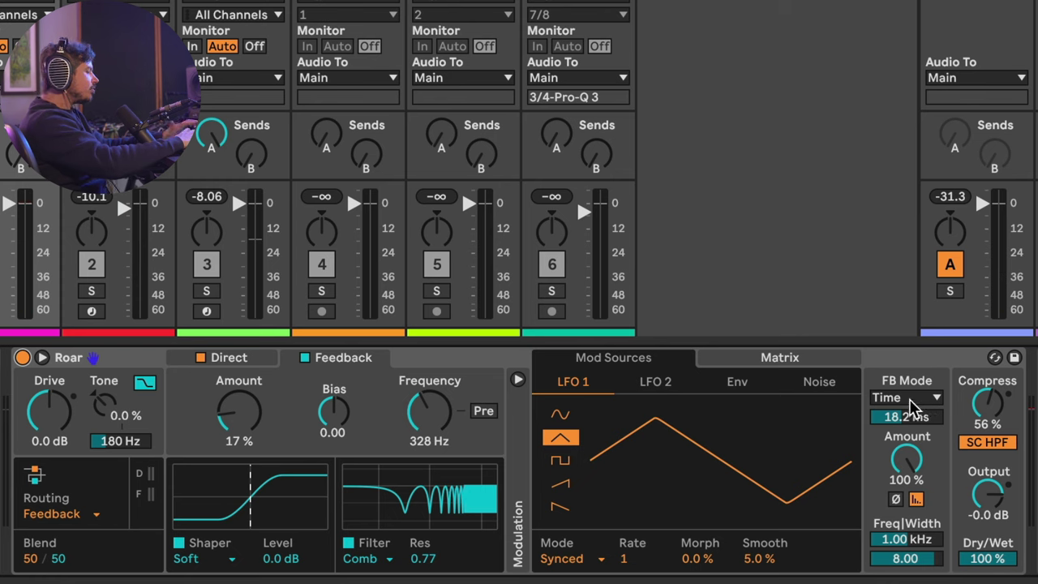
# Step: Keep the feedback mode on Time and raise the feedback time to 30.3 ms
pyautogui.click(911, 400)
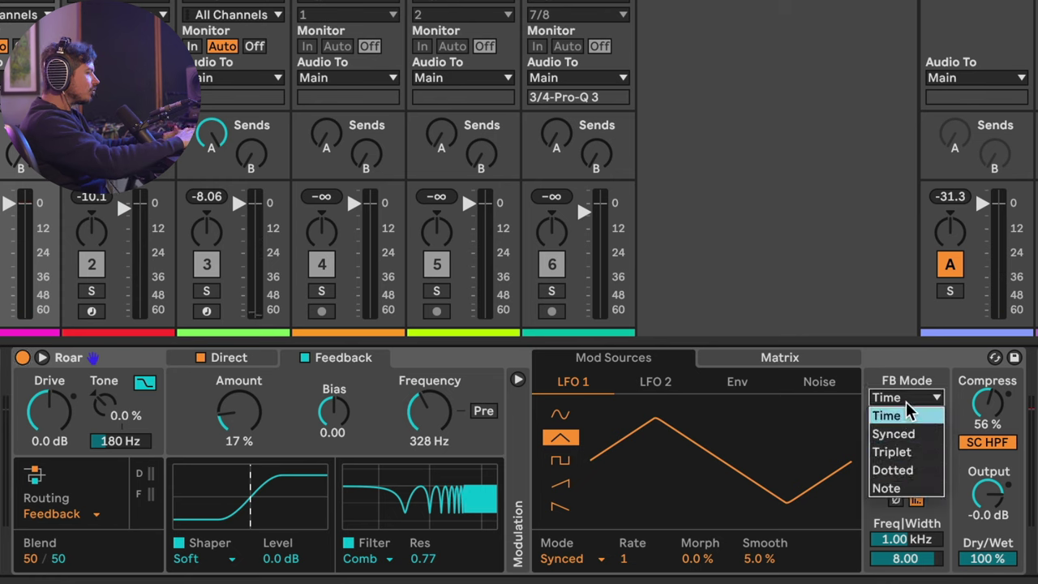
pyautogui.click(908, 415)
pyautogui.moveTo(908, 417); pyautogui.dragTo(908, 400)
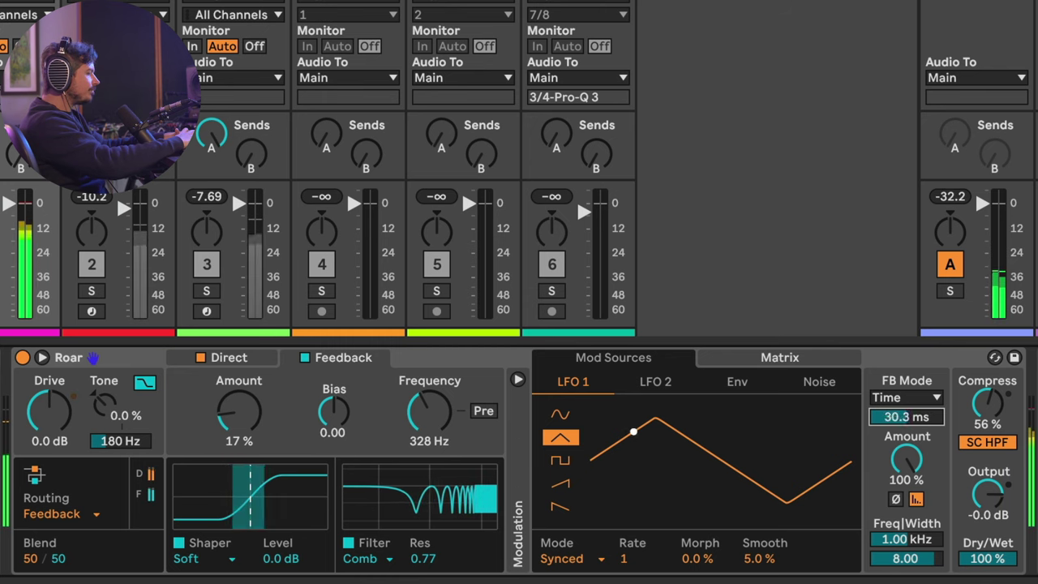
# Step: Try the tempo-based feedback modes, Triplet at 1/16 and Synced at 1/8
pyautogui.click(907, 397)
pyautogui.click(892, 450)
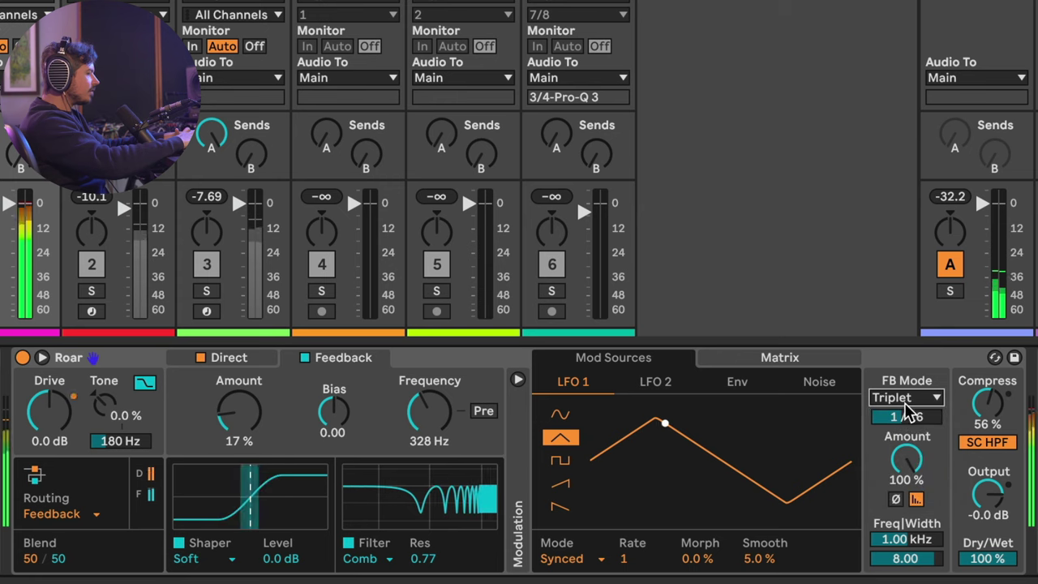
pyautogui.click(906, 416)
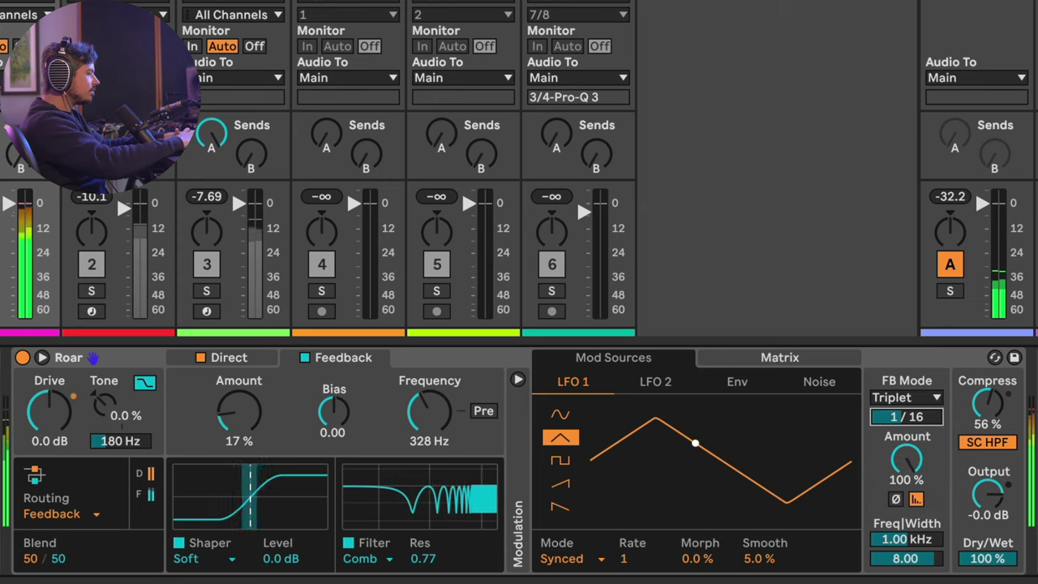
pyautogui.click(906, 397)
pyautogui.click(891, 430)
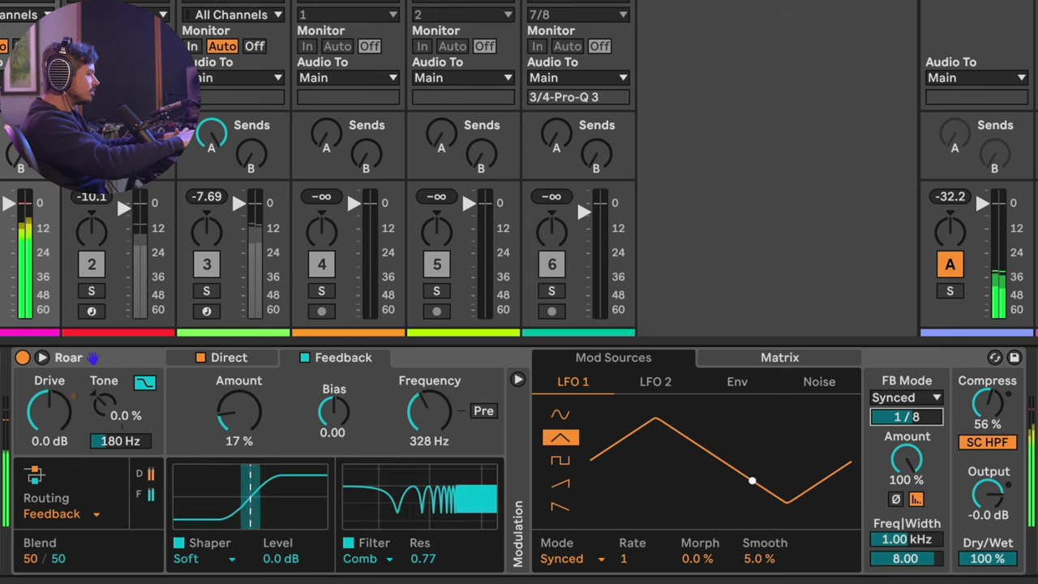
# Step: Lower Roar's dry/wet to 34% and switch the feedback mode to Note, tuned to D0
pyautogui.moveTo(987, 558); pyautogui.dragTo(987, 580)
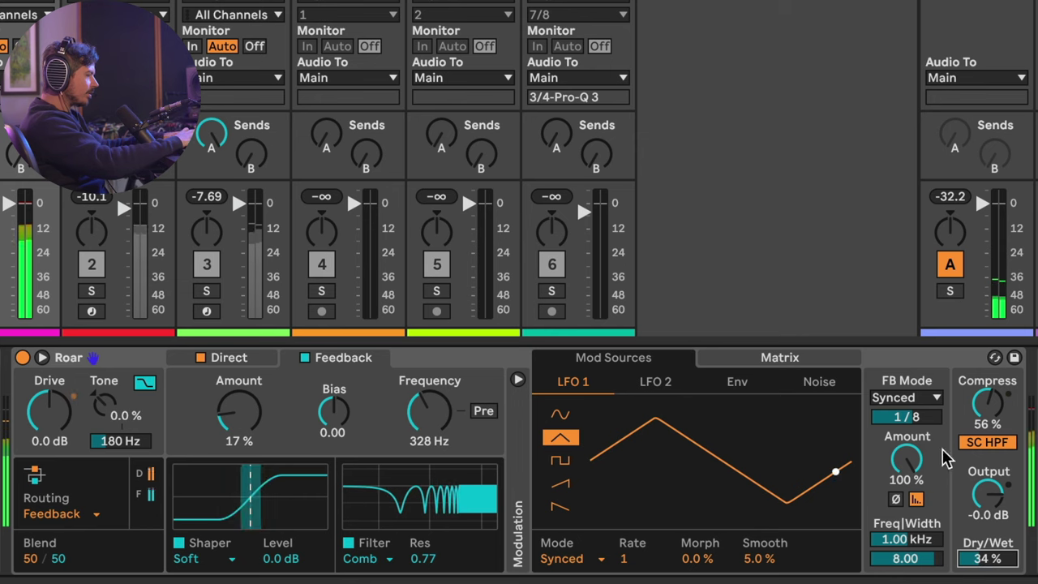
pyautogui.click(906, 398)
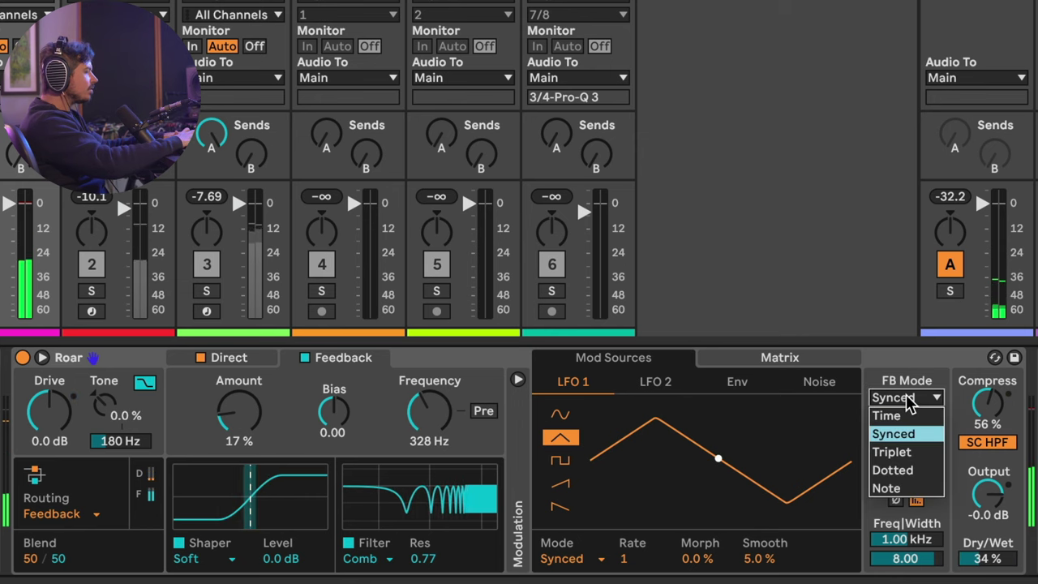
pyautogui.click(900, 488)
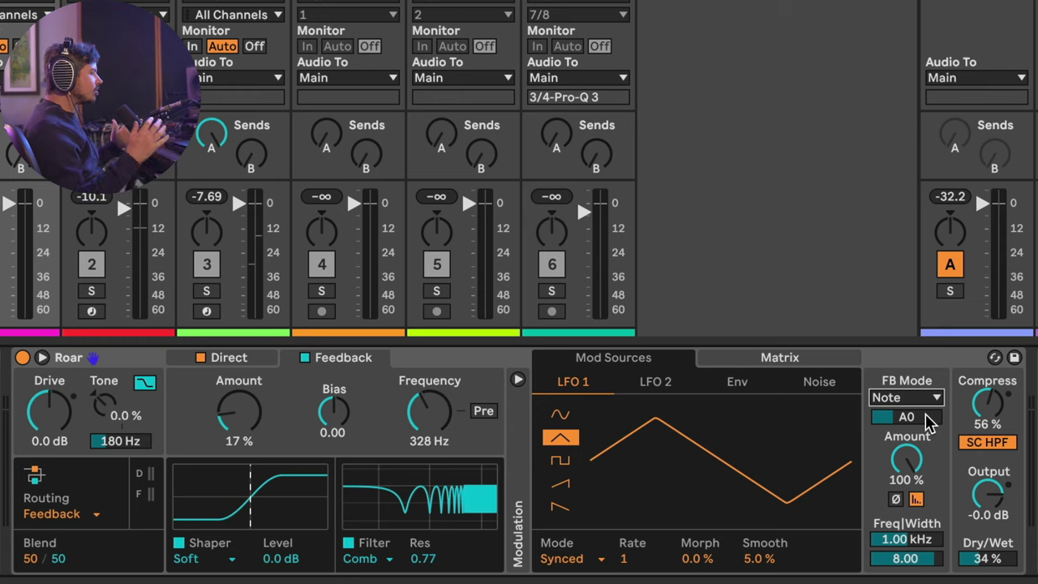
pyautogui.moveTo(929, 423); pyautogui.dragTo(928, 411)
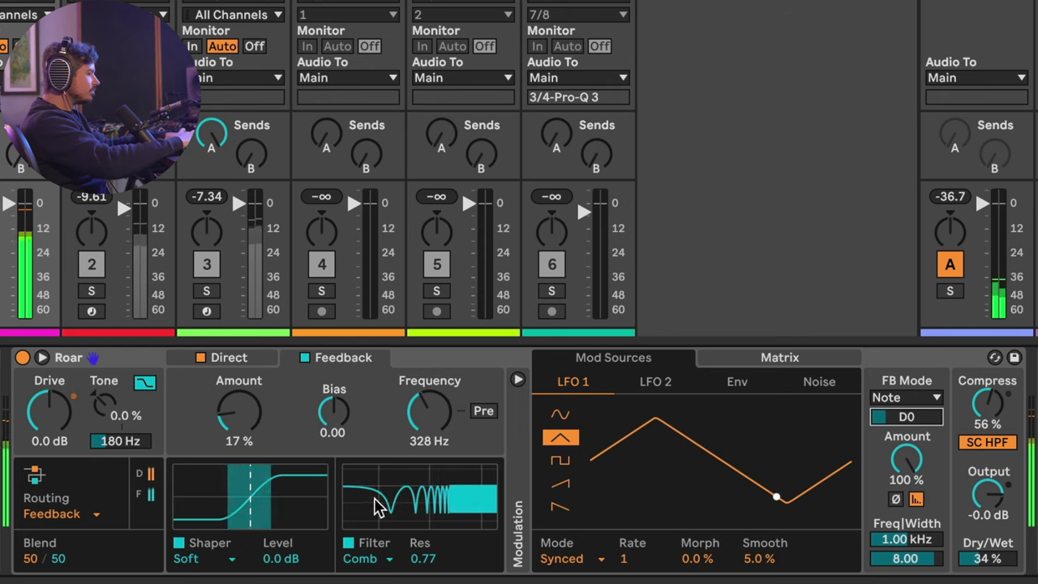
# Step: Tune the feedback note to A0 at 66% amount, and set the Feedback stage's shaper amount to 24% and filter resonance to 0.24
pyautogui.moveTo(238, 412); pyautogui.dragTo(239, 409)
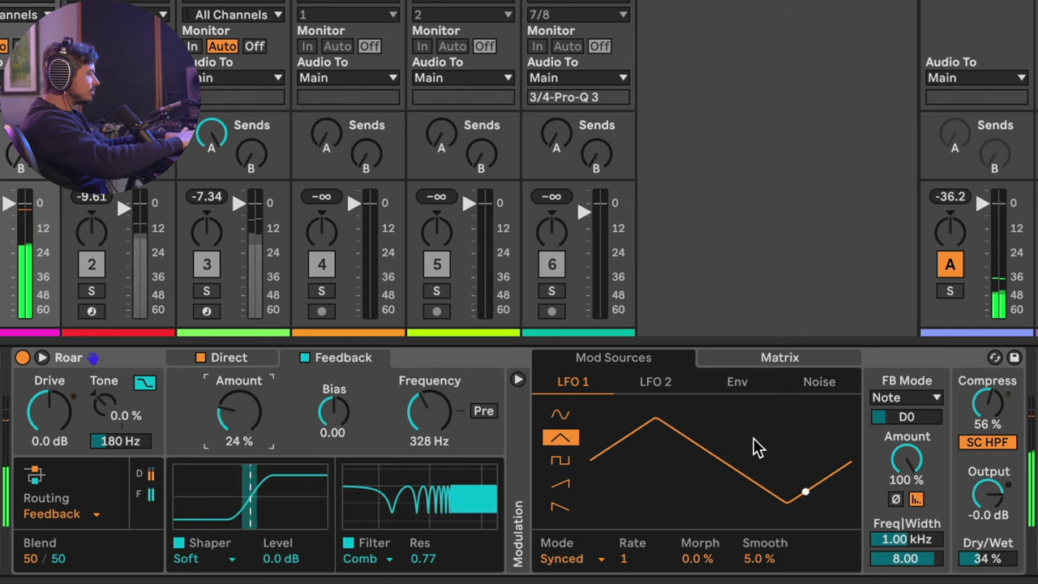
pyautogui.moveTo(883, 423); pyautogui.dragTo(883, 415)
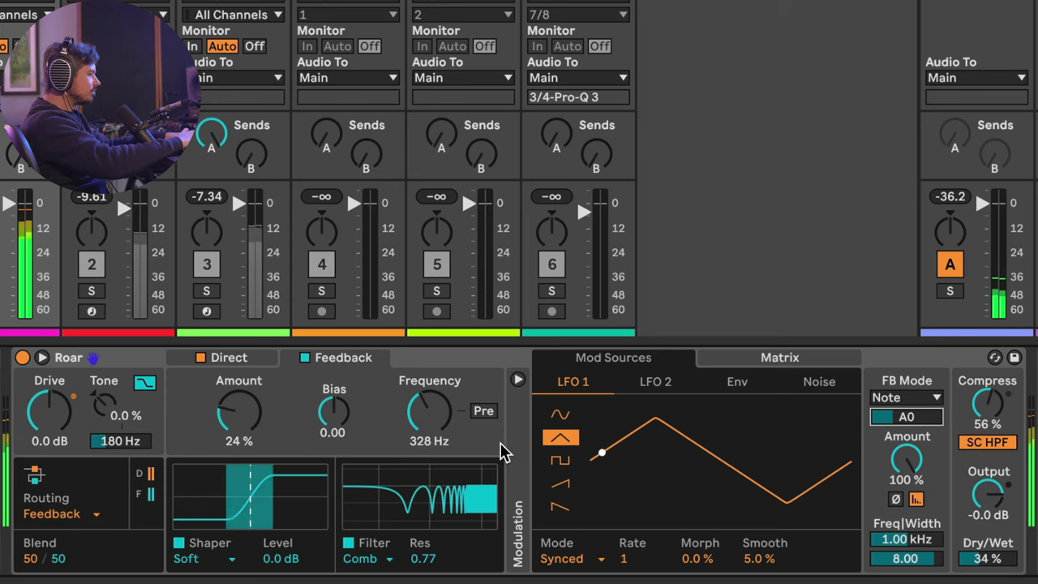
pyautogui.moveTo(417, 558); pyautogui.dragTo(416, 568)
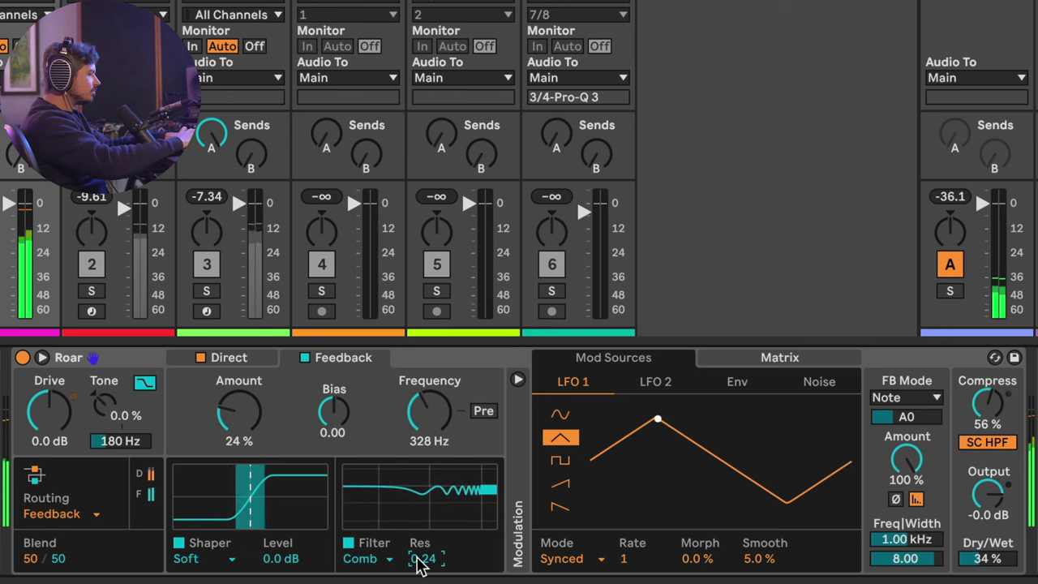
pyautogui.moveTo(906, 459)
pyautogui.mouseDown()
pyautogui.moveTo(907, 486)
pyautogui.moveTo(914, 456)
pyautogui.mouseUp()
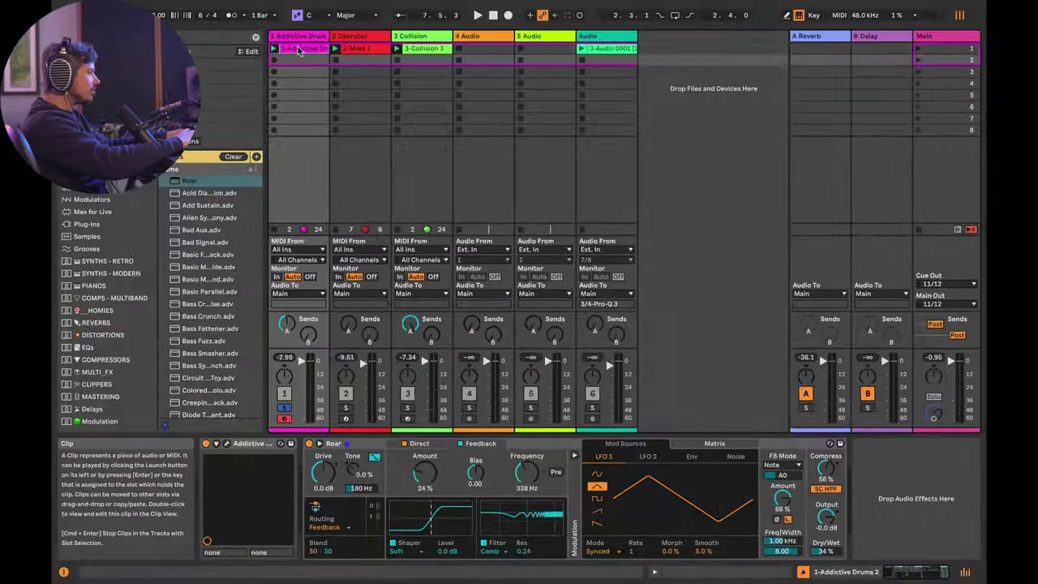
# Step: Open the second Addictive Drums clip's envelopes and show the automation for Roar's Fb Note parameter
pyautogui.click(295, 60)
pyautogui.doubleClick(296, 60)
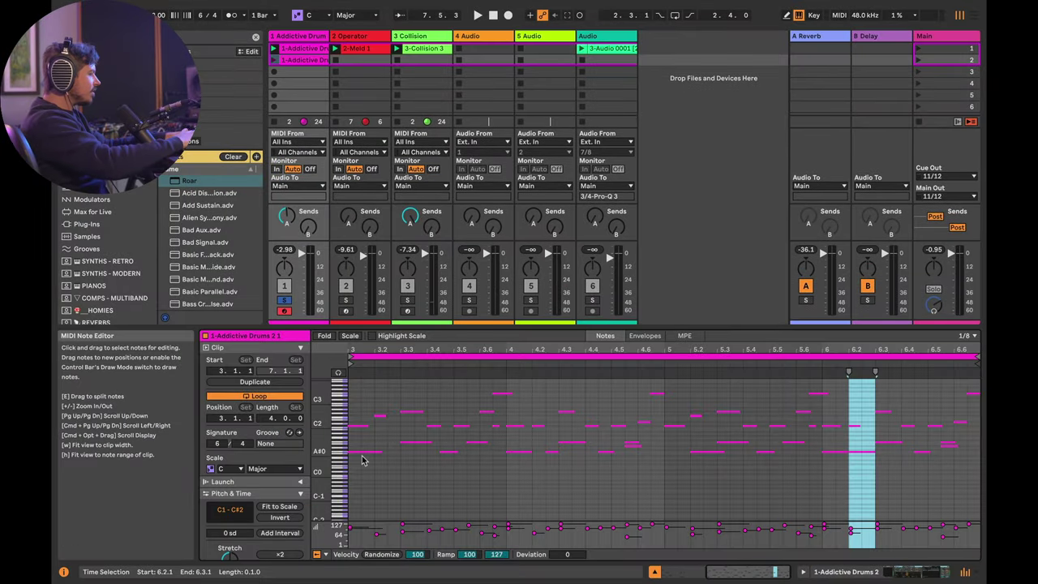
pyautogui.click(645, 336)
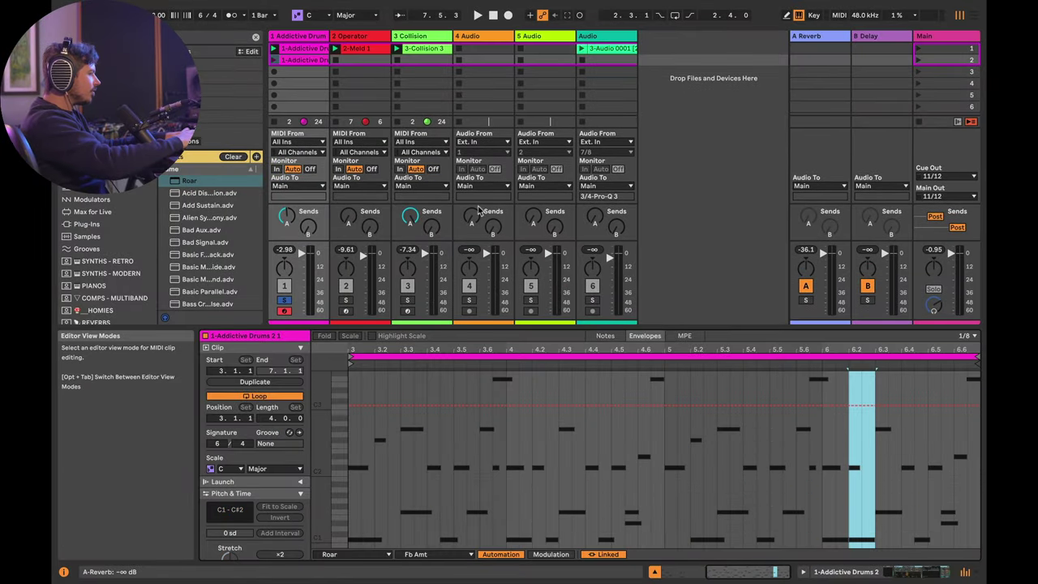
pyautogui.hotkey('shift', 'Tab')
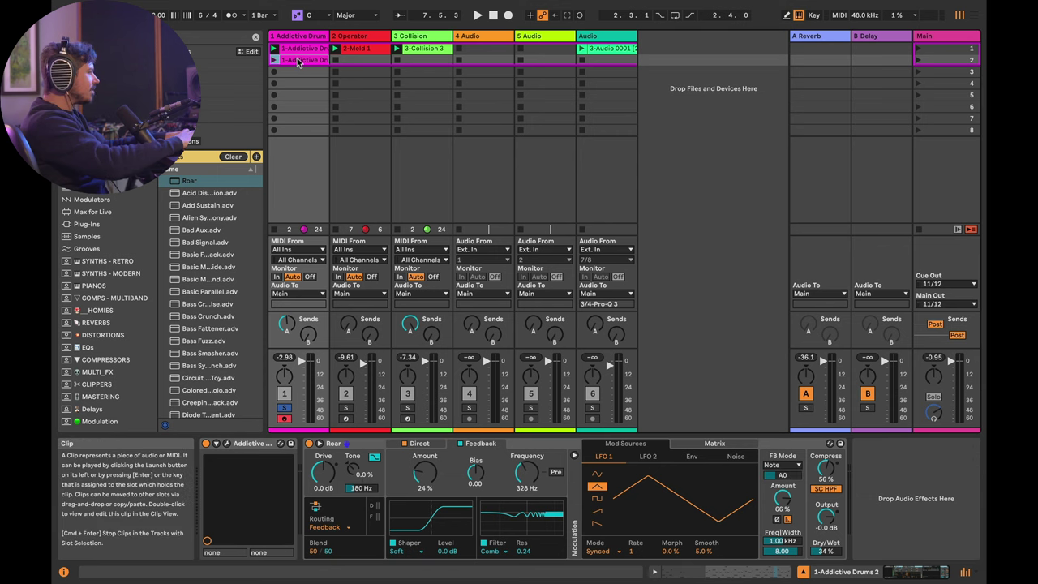
pyautogui.hotkey('shift', 'Tab')
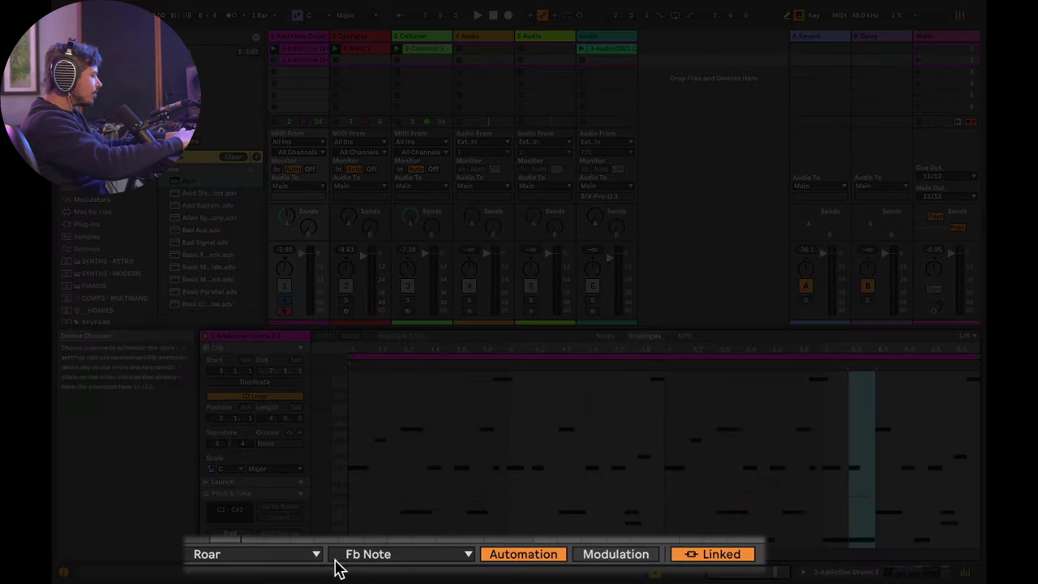
# Step: Automate Fb Note in one-bar steps, with C#1 over bar 3, G#1 over bar 4 and B0 over bar 6
pyautogui.click(361, 456)
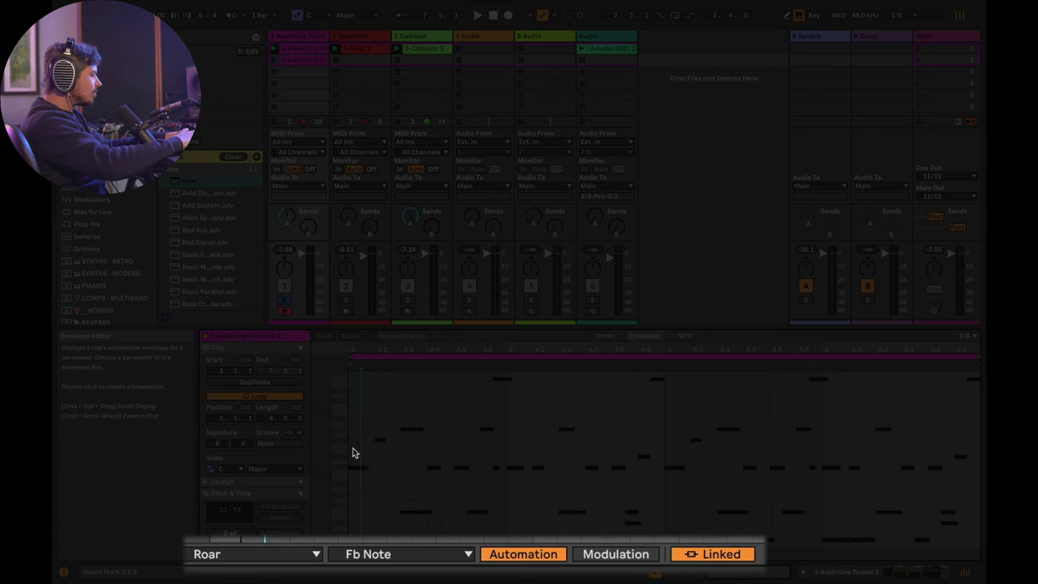
pyautogui.moveTo(351, 449); pyautogui.dragTo(503, 474)
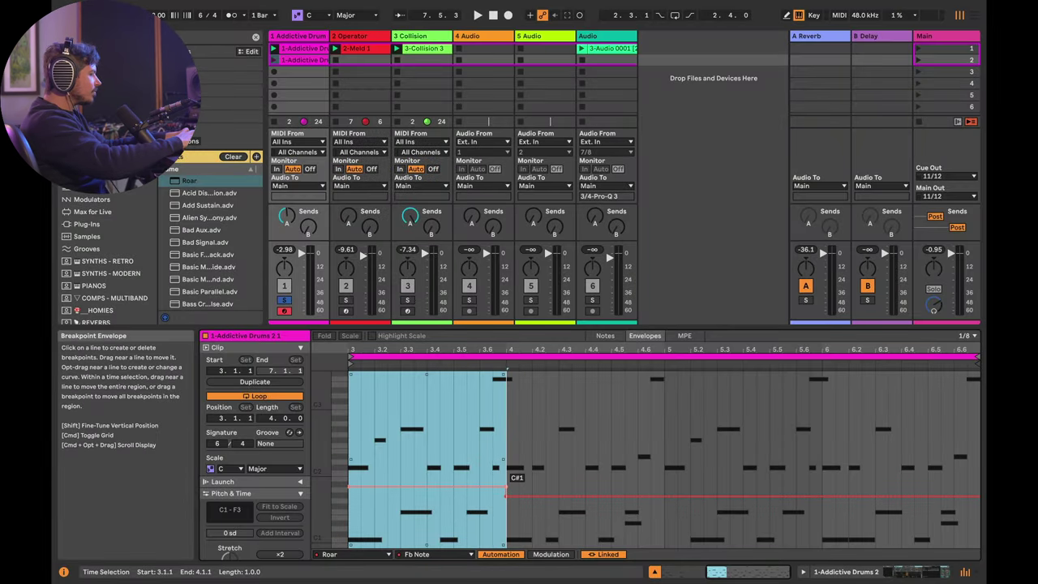
pyautogui.moveTo(507, 480); pyautogui.dragTo(654, 469)
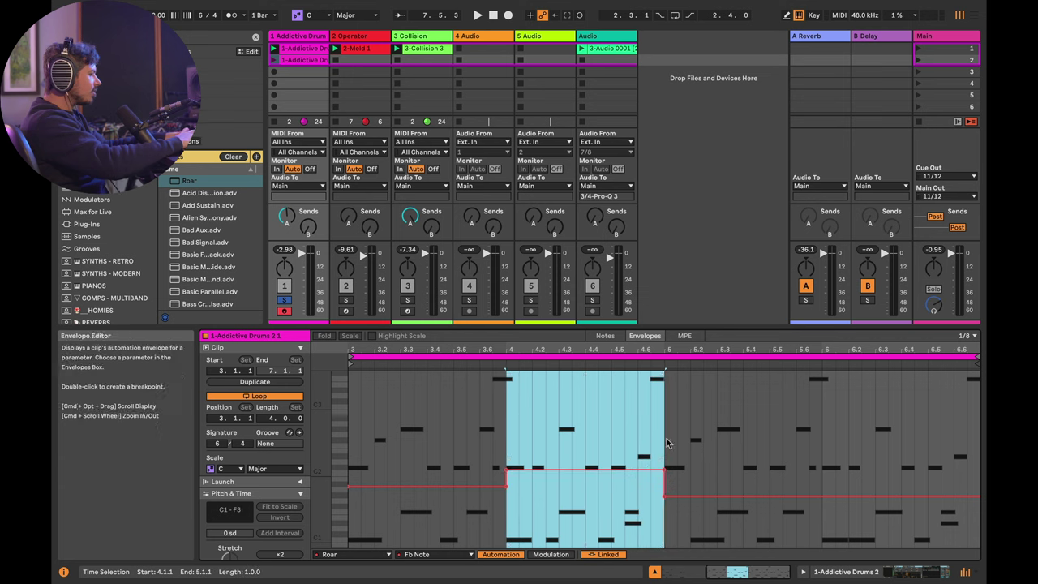
pyautogui.click(814, 364)
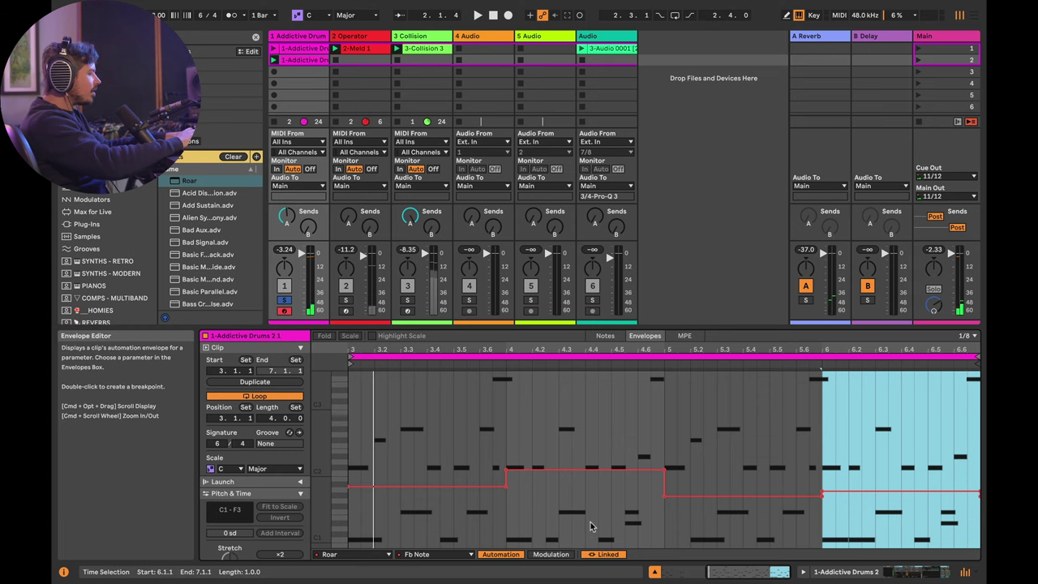
# Step: Set Roar's feedback amount to 100%, feedback width to 6.08 and compression to 63%, and raise the Feedback stage's shaper amount to 29%
pyautogui.hotkey('shift', 'Tab')
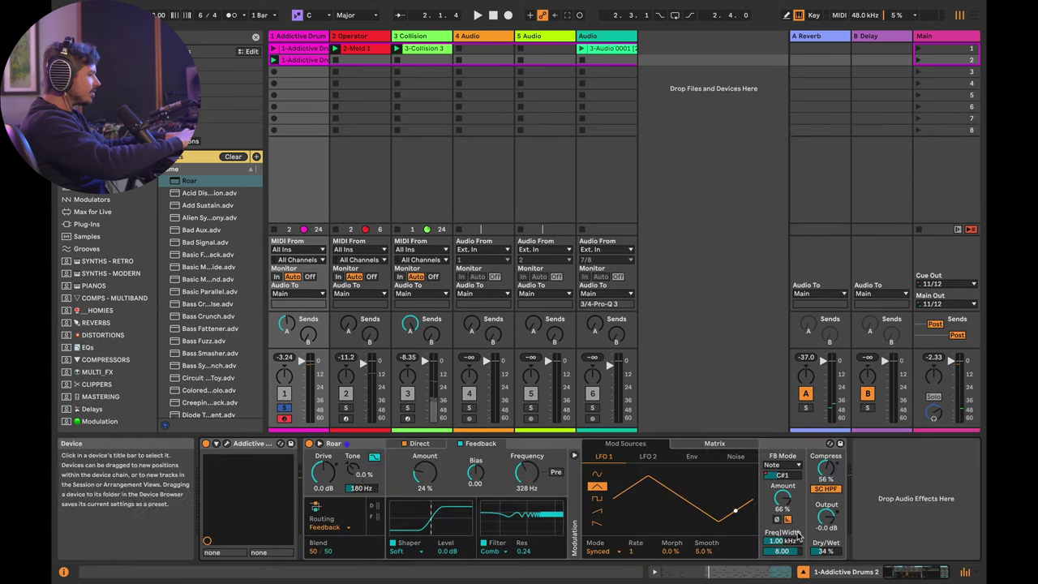
pyautogui.moveTo(797, 519); pyautogui.dragTo(796, 486)
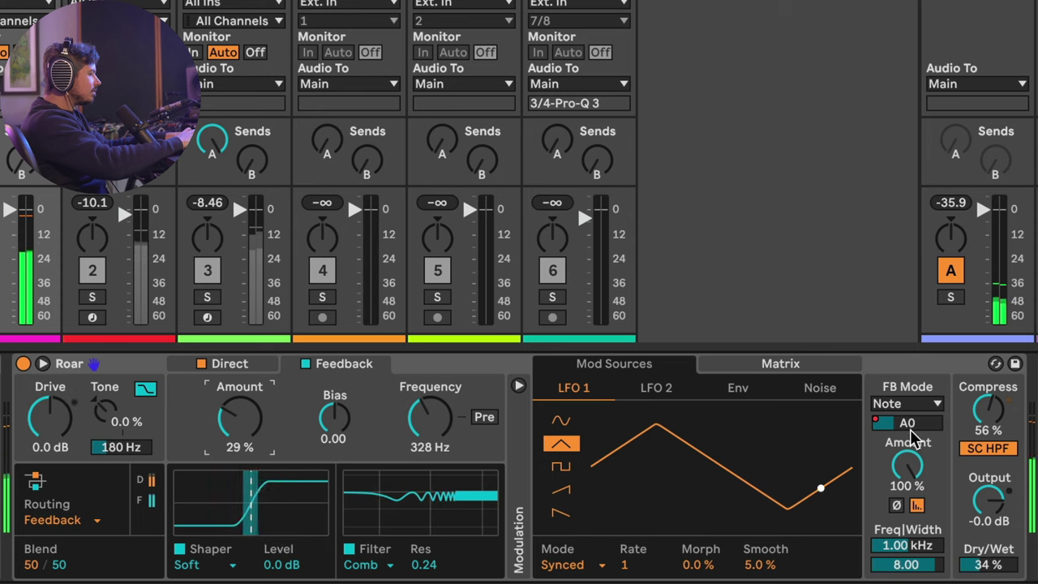
pyautogui.moveTo(989, 423); pyautogui.dragTo(993, 416)
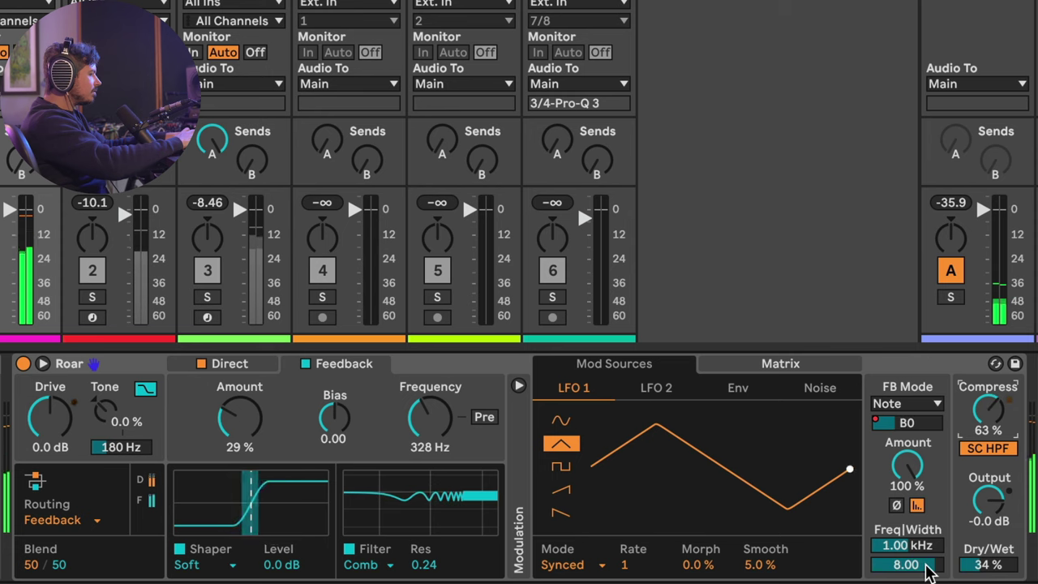
pyautogui.moveTo(929, 572); pyautogui.dragTo(930, 578)
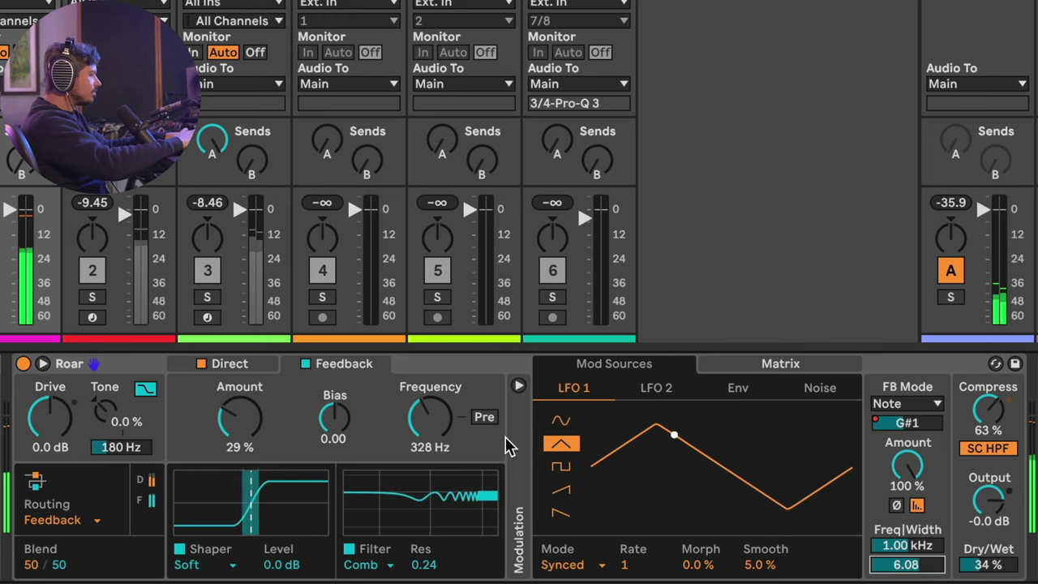
# Step: Try a lower filter frequency on the Feedback stage, check the Direct stage's settings, and undo the last change
pyautogui.moveTo(444, 423); pyautogui.dragTo(444, 430)
pyautogui.click(229, 366)
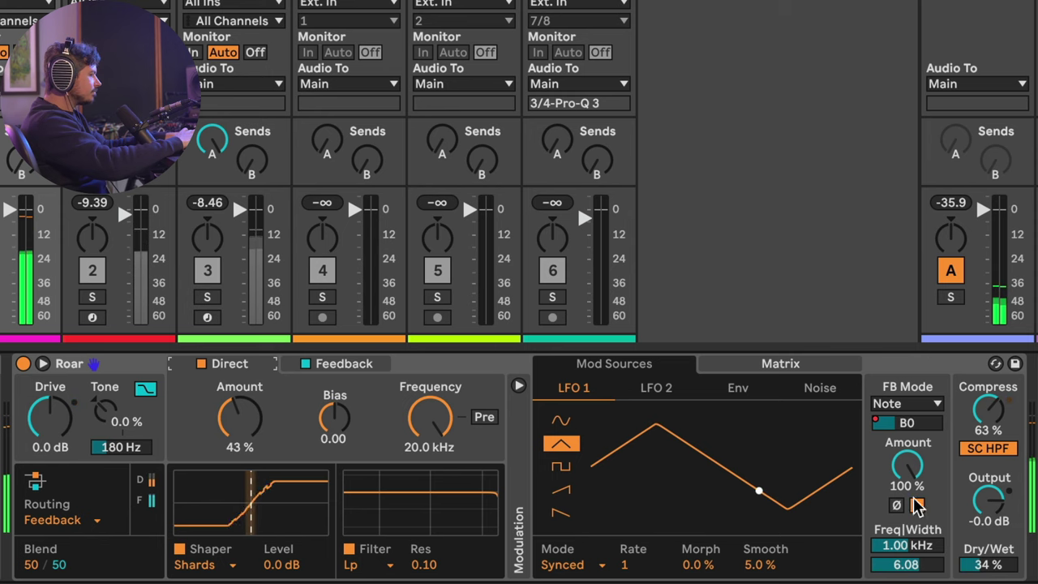
pyautogui.click(353, 365)
pyautogui.hotkey('ctrl', 'z')
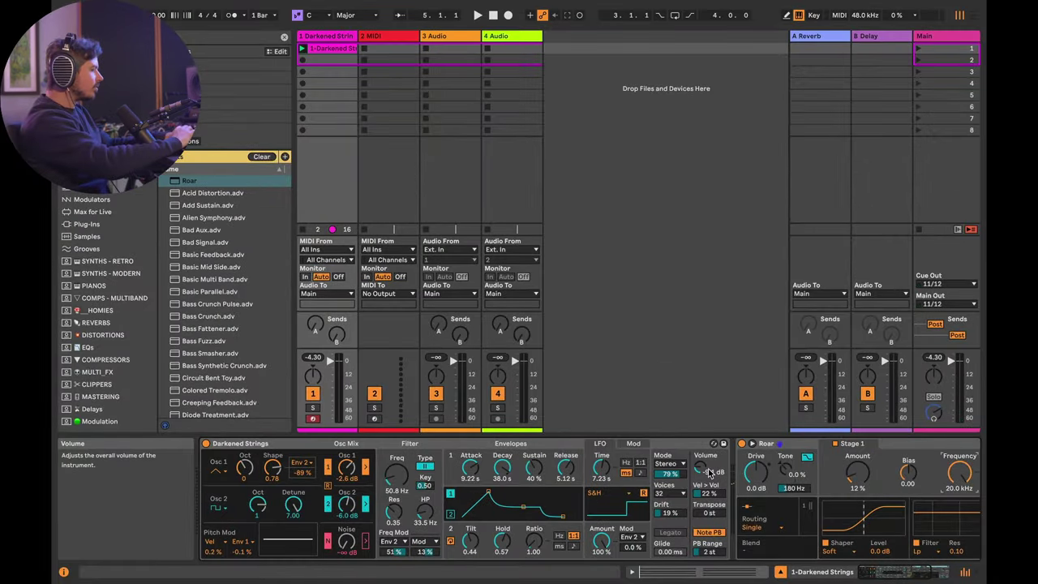
# Step: Show Roar's modulation sources, lower the Stage 1 filter frequency to 1.89 kHz, and modulate it with Noise at 27
pyautogui.hscroll(5, 708, 473)
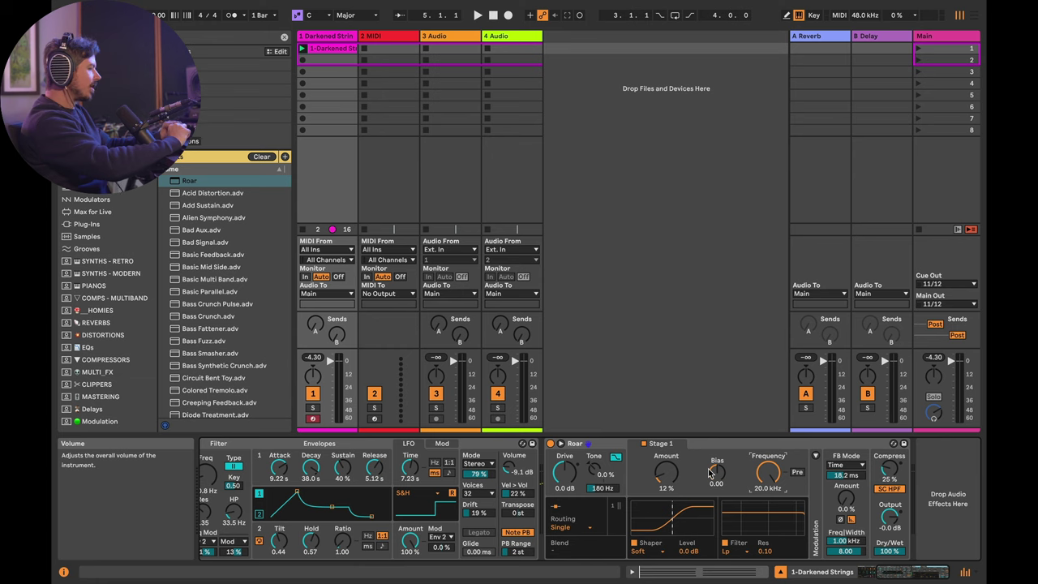
pyautogui.click(815, 459)
pyautogui.click(798, 461)
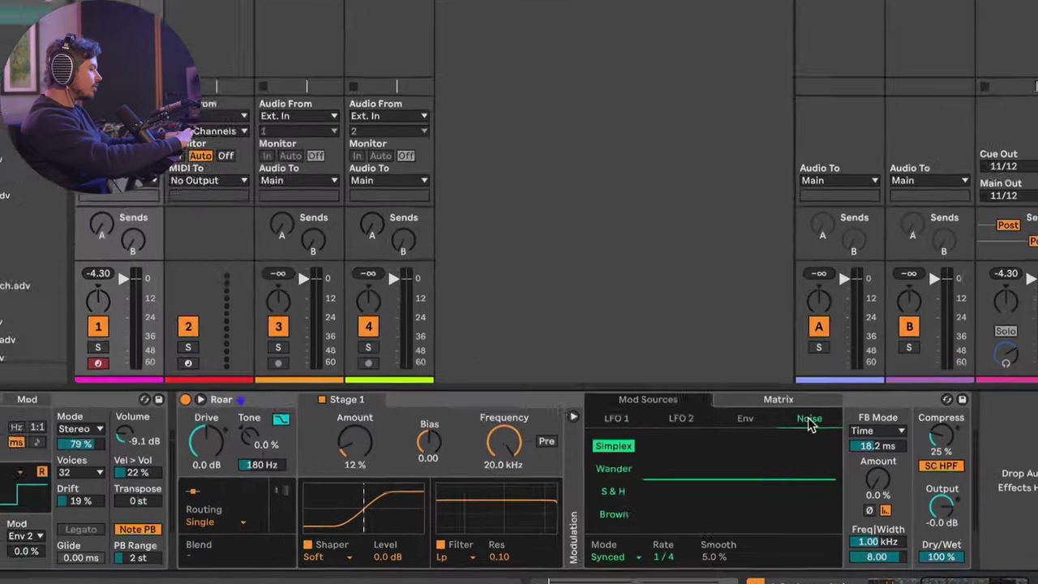
pyautogui.moveTo(504, 441); pyautogui.dragTo(504, 478)
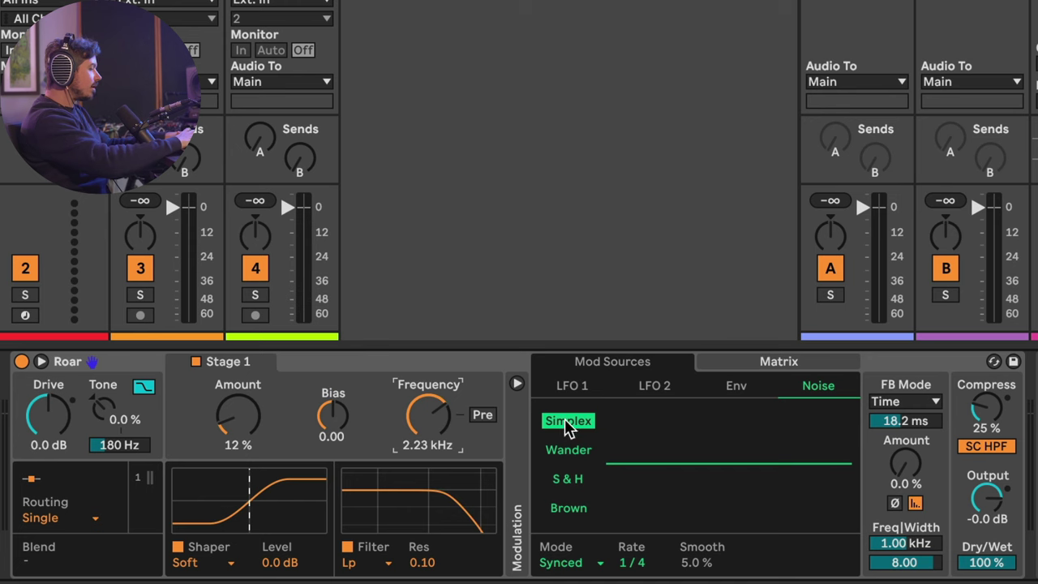
pyautogui.moveTo(433, 444); pyautogui.dragTo(434, 452)
pyautogui.click(774, 365)
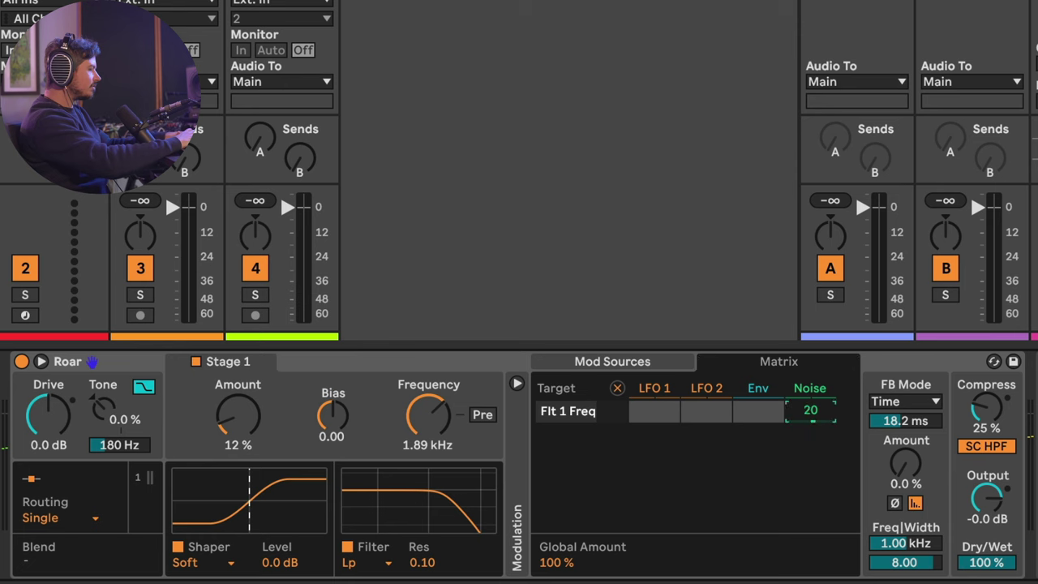
pyautogui.moveTo(810, 409); pyautogui.dragTo(810, 404)
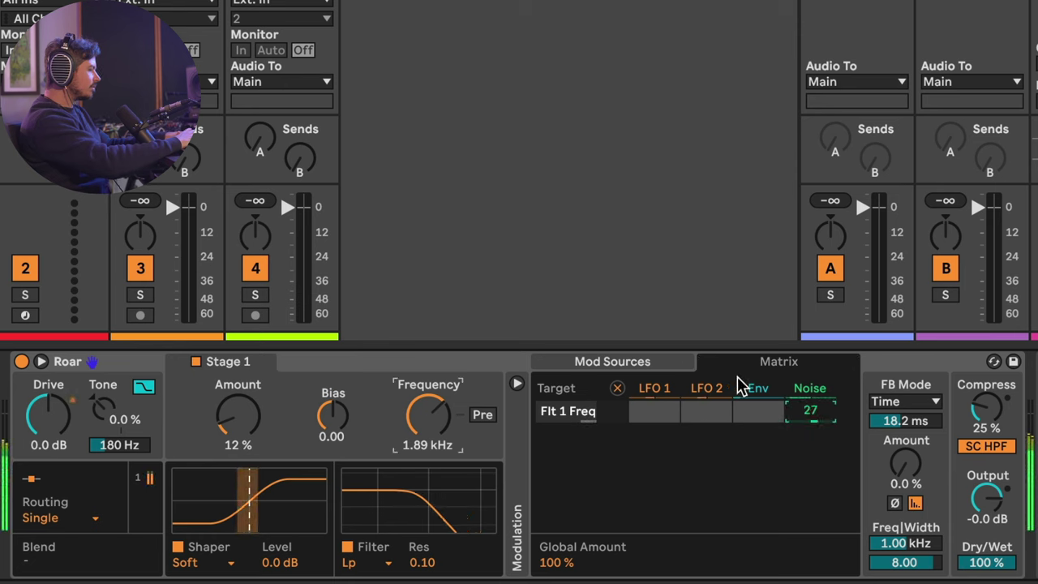
# Step: Set the Noise source to Free mode at 4.70 Hz, and lower the Stage 1 filter resonance to 0.00
pyautogui.click(802, 390)
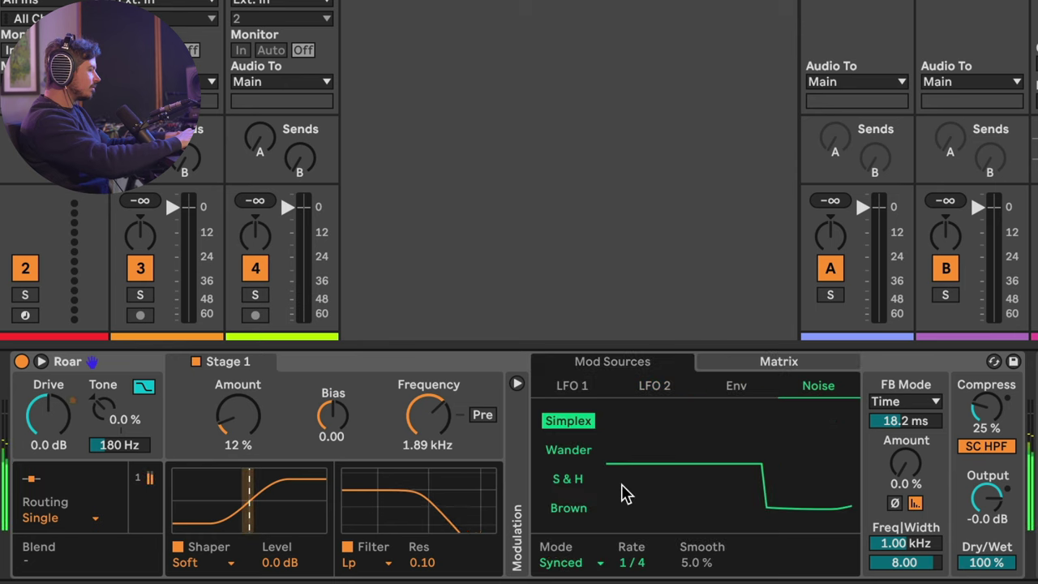
pyautogui.click(567, 565)
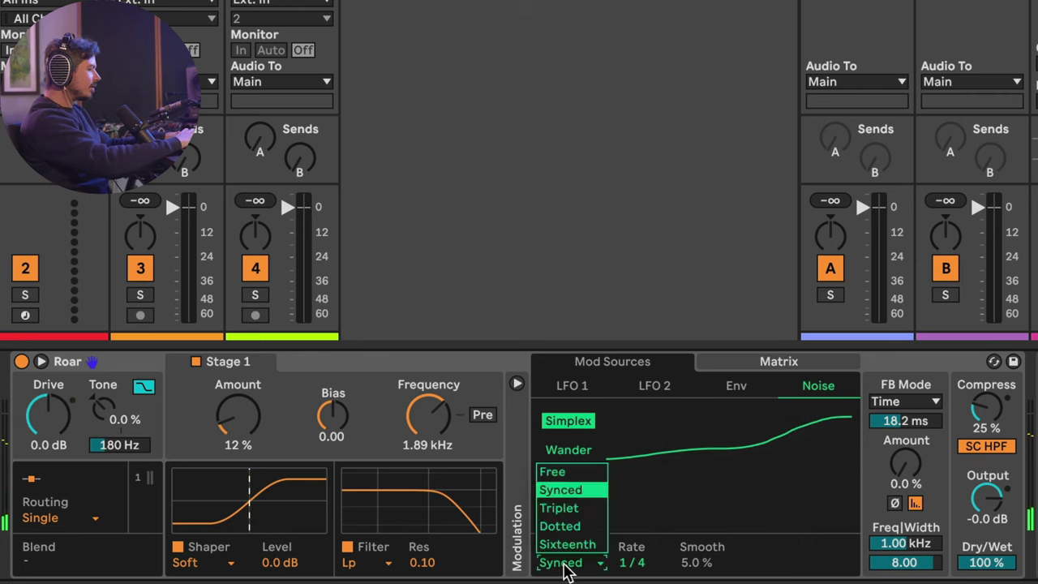
pyautogui.click(568, 472)
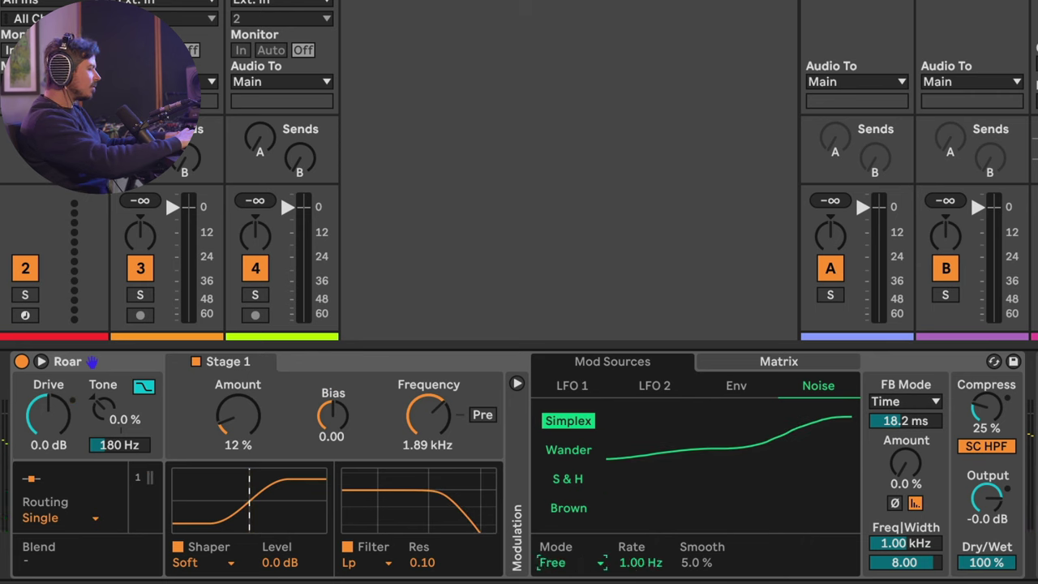
pyautogui.moveTo(641, 562)
pyautogui.mouseDown()
pyautogui.moveTo(641, 520)
pyautogui.moveTo(641, 548)
pyautogui.mouseUp()
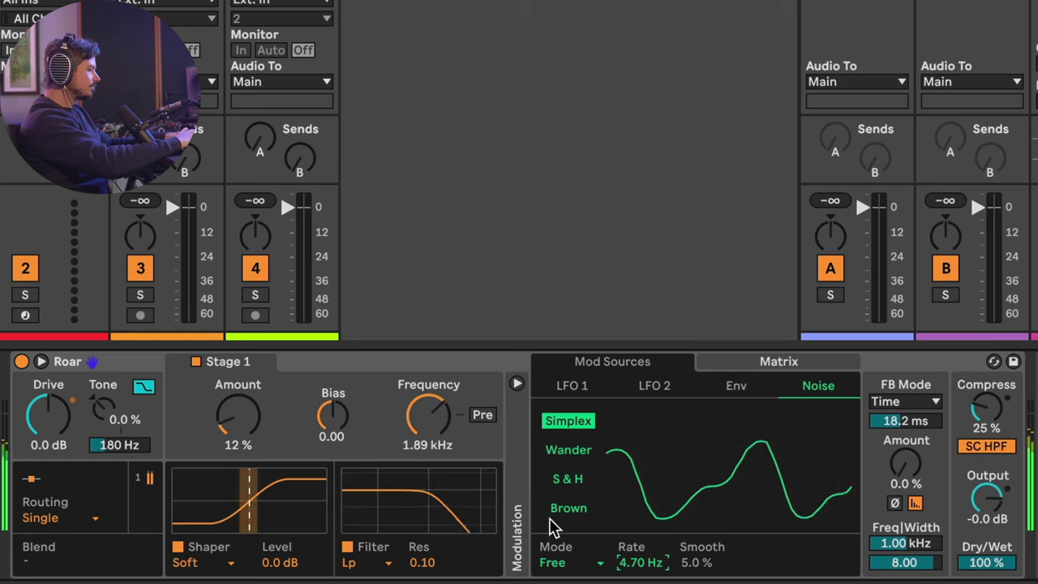
pyautogui.moveTo(423, 570); pyautogui.dragTo(421, 573)
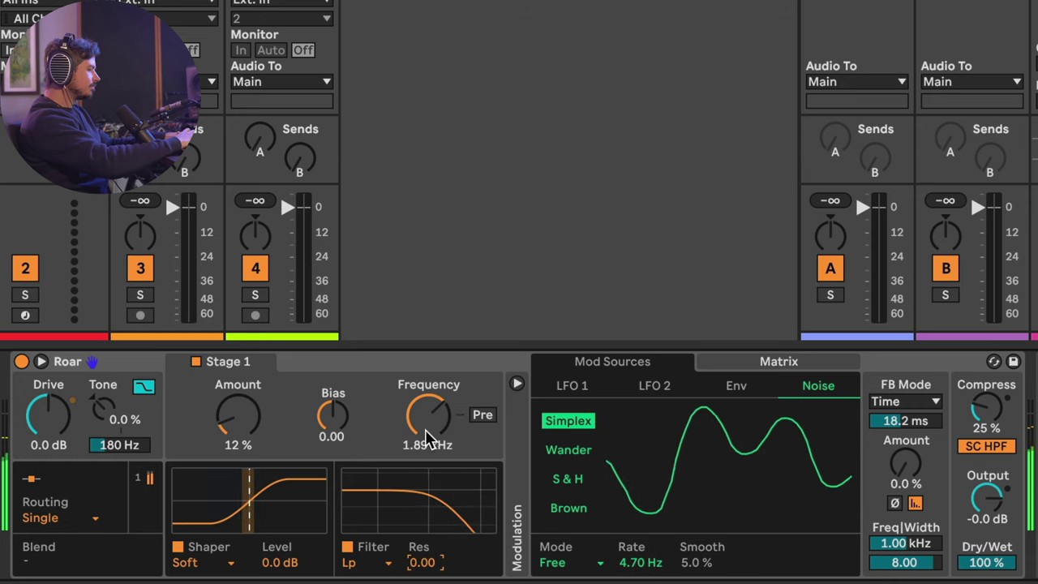
# Step: Switch Roar's routing to Parallel and give Stage 2 a shaper amount of 17% and a filter frequency of 1.36 kHz
pyautogui.click(50, 518)
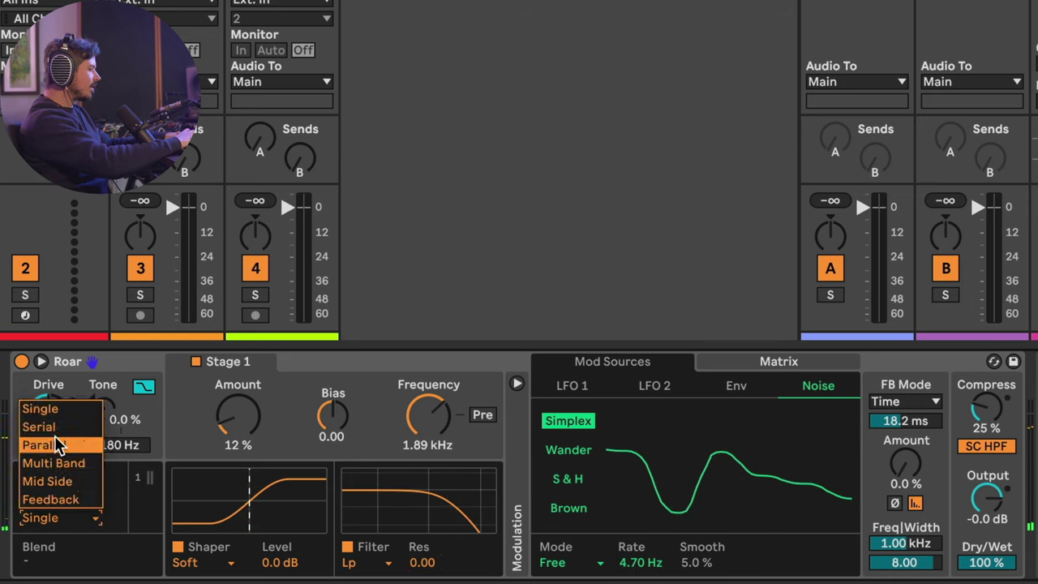
pyautogui.click(53, 442)
pyautogui.click(334, 361)
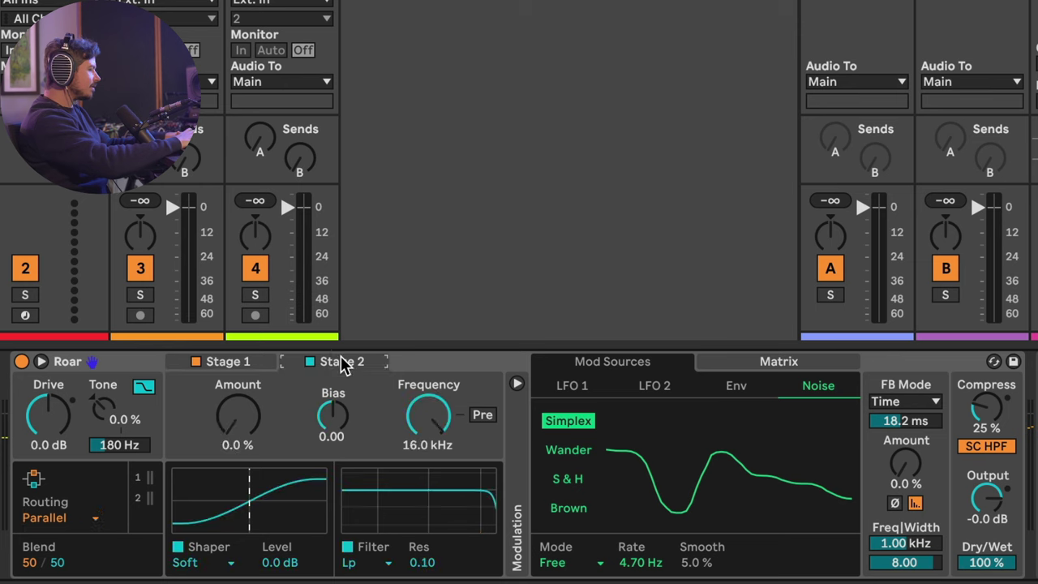
pyautogui.moveTo(432, 415); pyautogui.dragTo(432, 458)
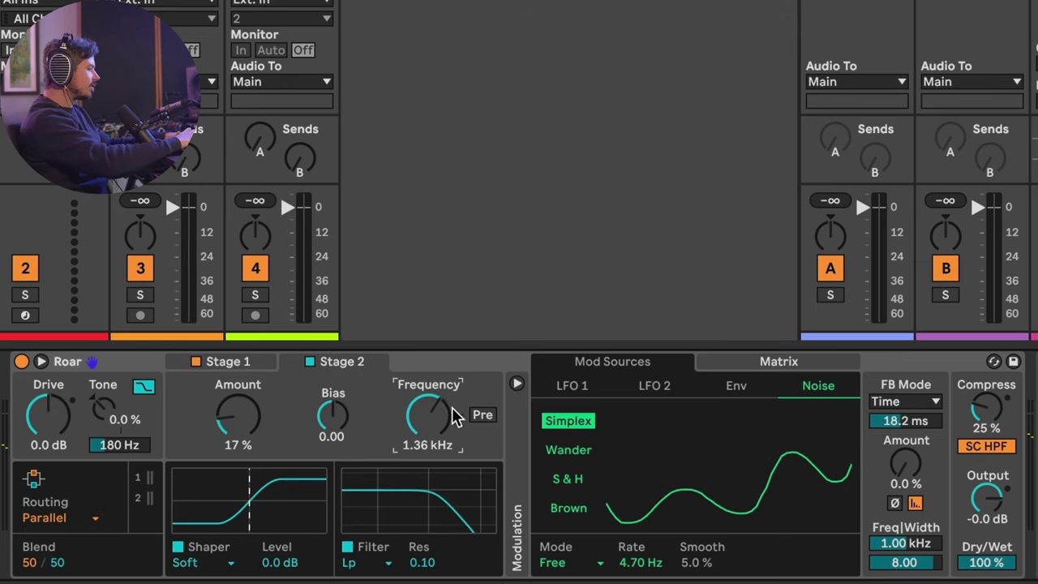
# Step: Modulate the Stage 2 filter frequency with Noise at -31, and set its base frequency to 1.44 kHz
pyautogui.click(747, 367)
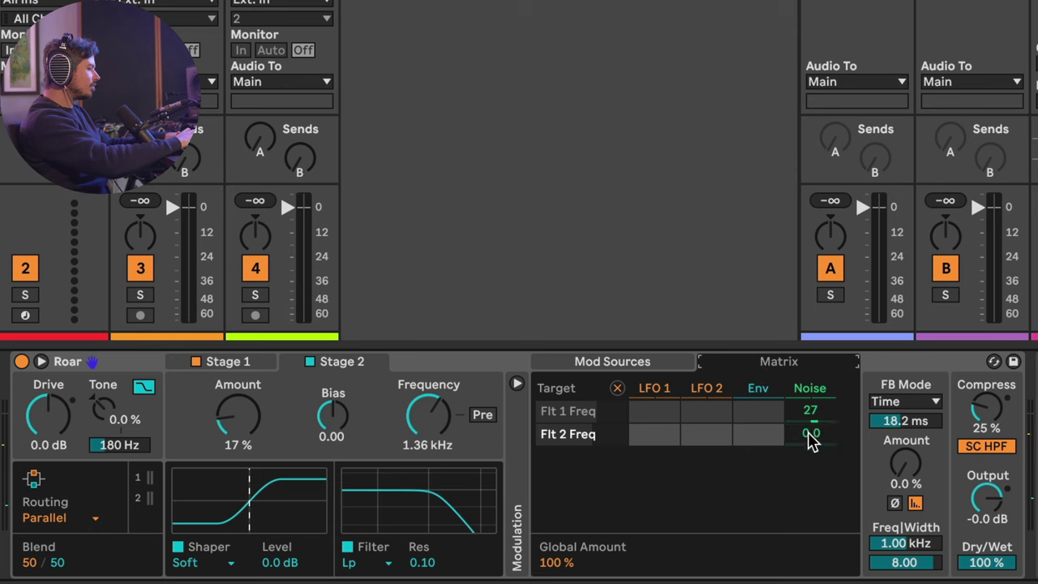
pyautogui.moveTo(811, 433); pyautogui.dragTo(811, 435)
pyautogui.moveTo(432, 424); pyautogui.dragTo(432, 421)
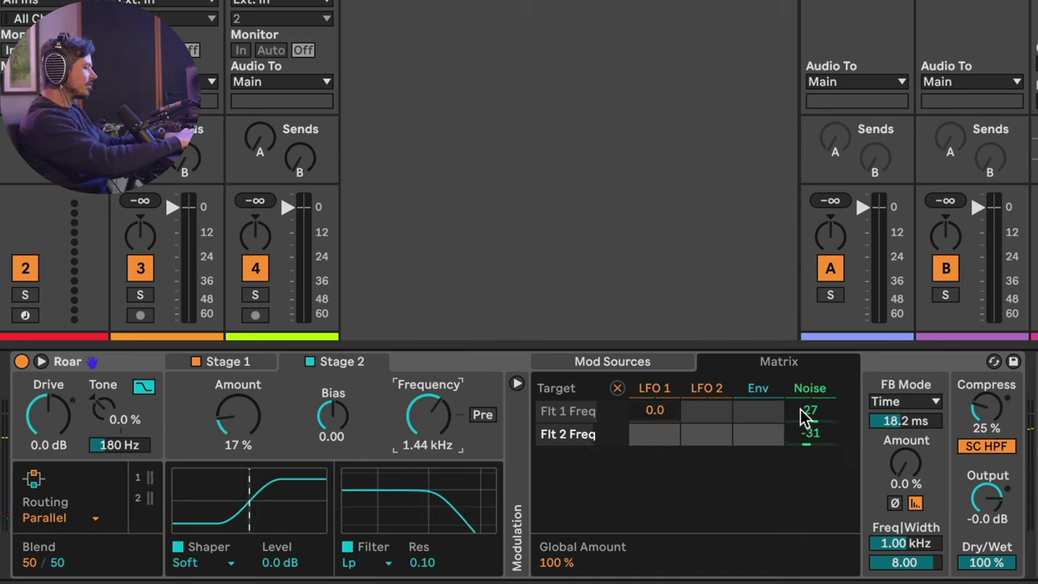
# Step: Change the Noise type to Brown and raise the Stage 2 filter frequency to 2.94 kHz
pyautogui.click(823, 386)
pyautogui.click(568, 508)
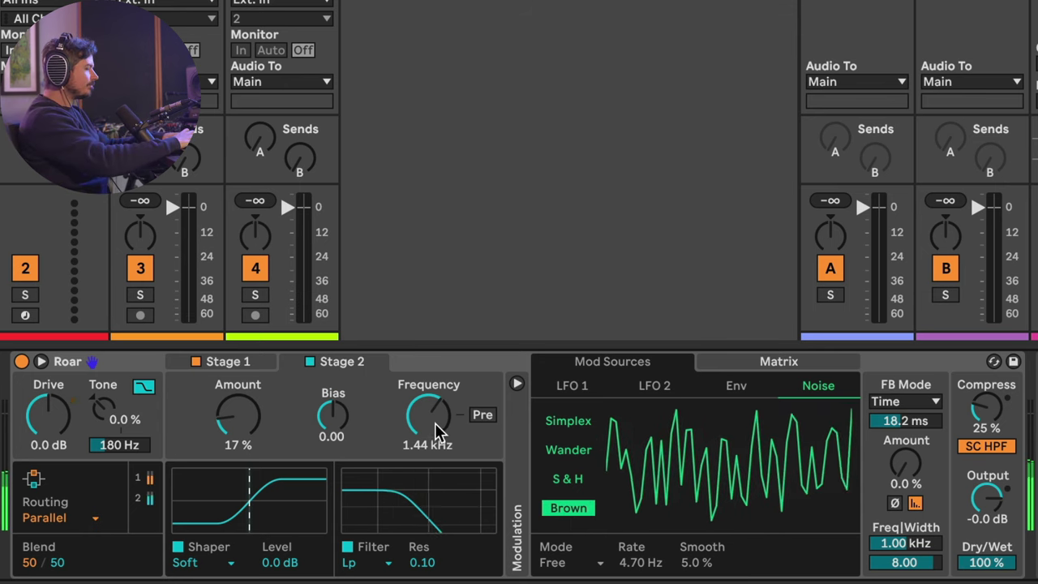
pyautogui.moveTo(432, 425); pyautogui.dragTo(431, 398)
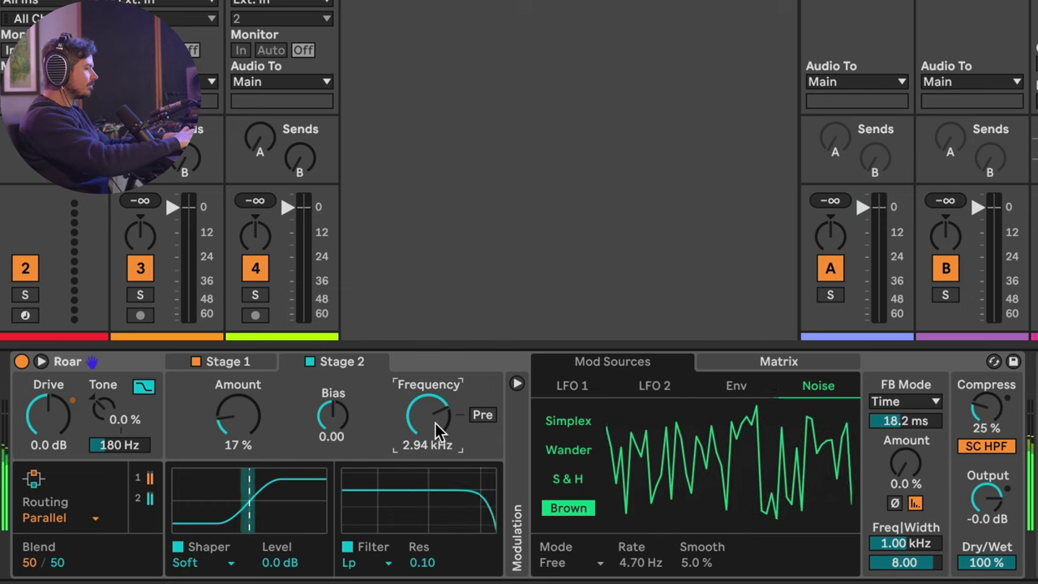
# Step: Raise the shaper amount on both stages, lower the Stage 1 filter frequency, and reduce Roar's Dry/Wet
pyautogui.moveTo(249, 431); pyautogui.dragTo(244, 362)
pyautogui.click(243, 362)
pyautogui.moveTo(244, 411); pyautogui.dragTo(243, 335)
pyautogui.moveTo(419, 429); pyautogui.dragTo(450, 458)
pyautogui.click(348, 364)
pyautogui.moveTo(986, 562); pyautogui.dragTo(986, 583)
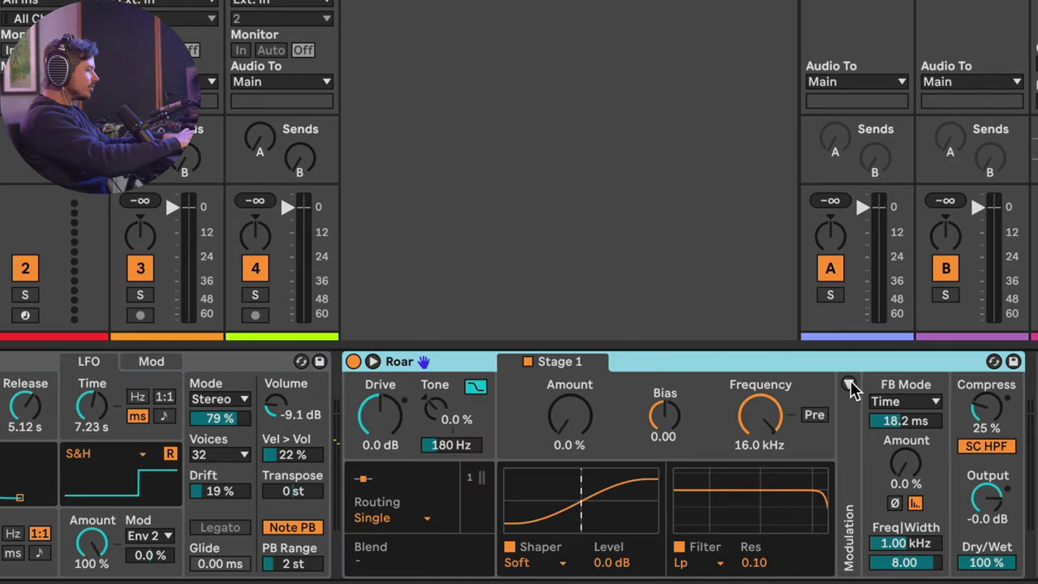
# Step: In the fresh Roar, choose Brown as the Noise modulation type and raise the Stage 1 shaper amount to 37%
pyautogui.click(848, 384)
pyautogui.click(823, 387)
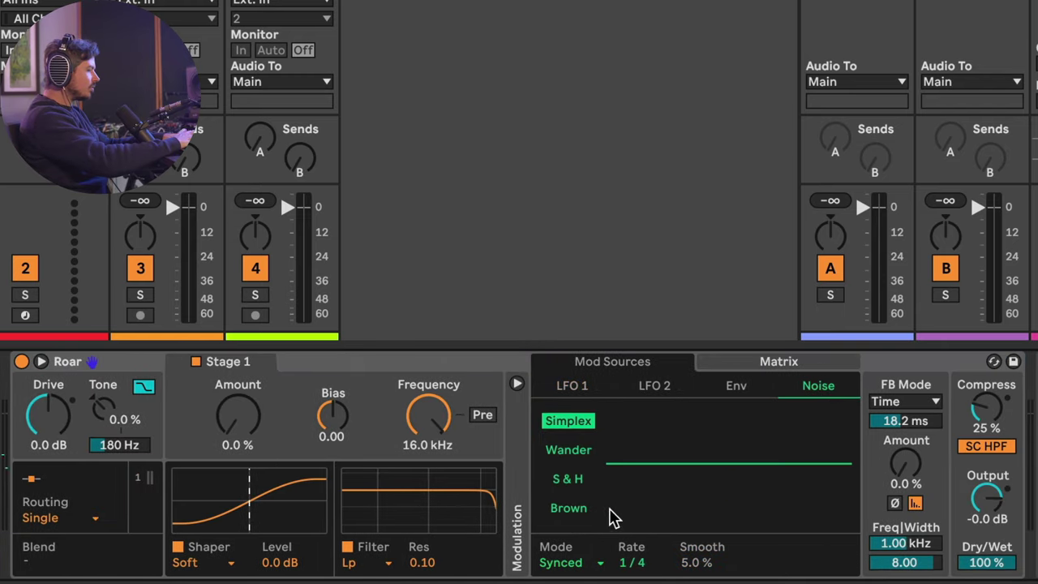
pyautogui.click(574, 509)
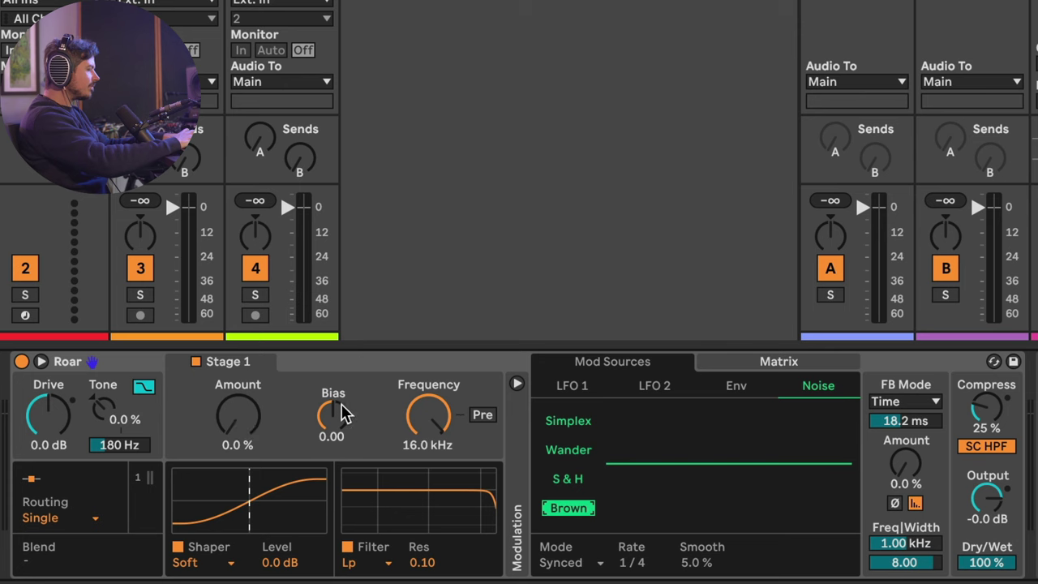
pyautogui.moveTo(244, 419); pyautogui.dragTo(244, 374)
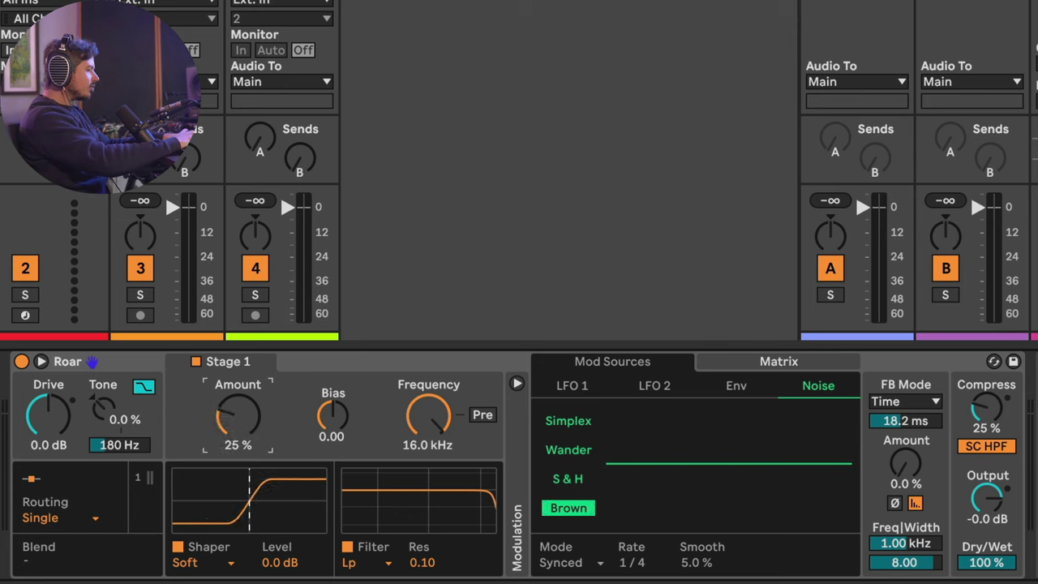
pyautogui.press('space')
pyautogui.moveTo(240, 415); pyautogui.dragTo(240, 389)
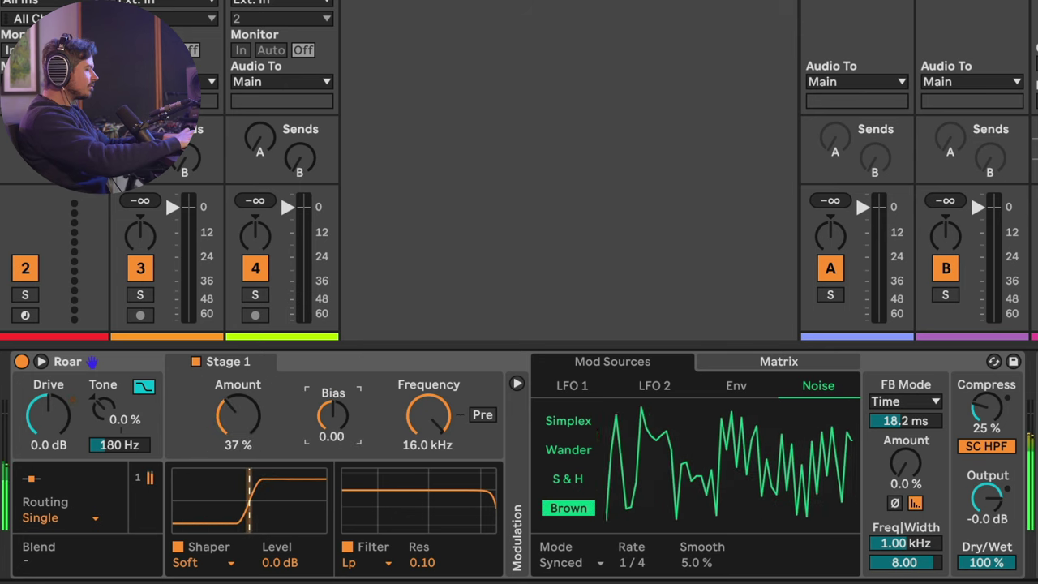
# Step: Modulate the Stage 1 shaper bias with Noise at -1.6, and set the base bias to -0.59
pyautogui.moveTo(332, 415)
pyautogui.mouseDown()
pyautogui.moveTo(332, 388)
pyautogui.moveTo(330, 457)
pyautogui.moveTo(331, 400)
pyautogui.moveTo(330, 434)
pyautogui.moveTo(332, 423)
pyautogui.mouseUp()
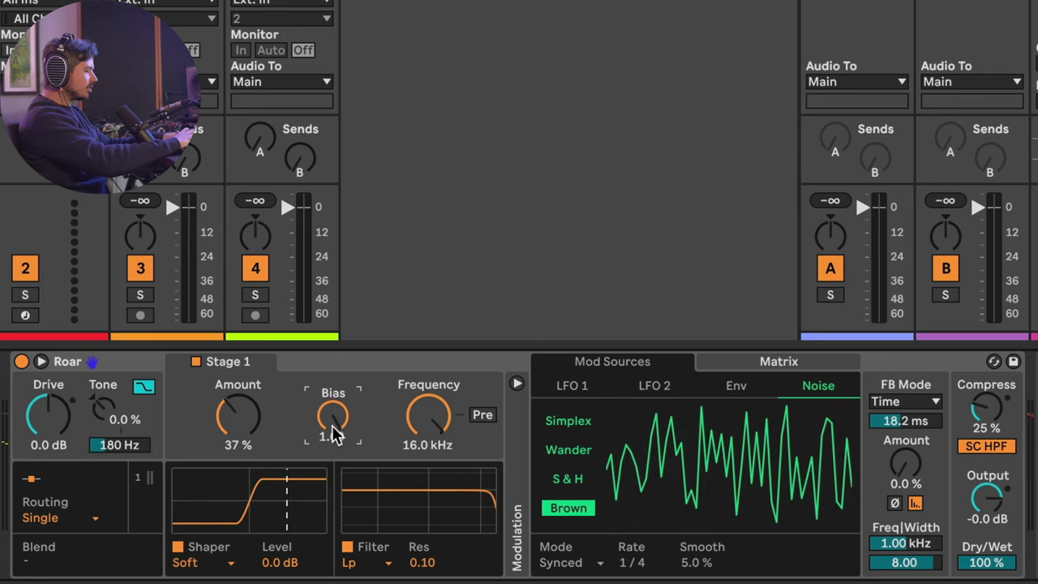
pyautogui.click(768, 375)
pyautogui.moveTo(829, 407); pyautogui.dragTo(829, 393)
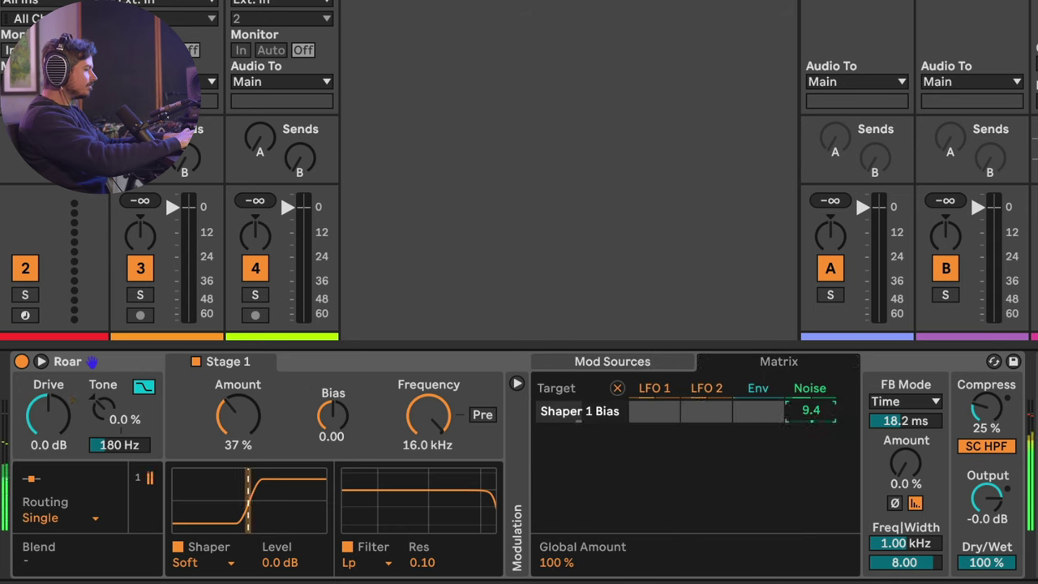
pyautogui.click(331, 416)
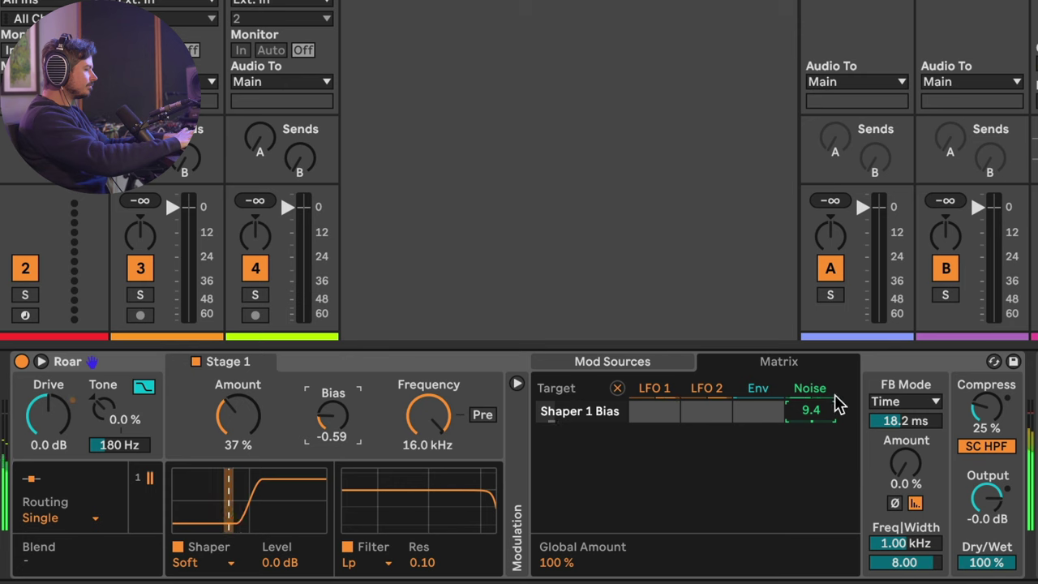
pyautogui.moveTo(837, 405); pyautogui.dragTo(822, 416)
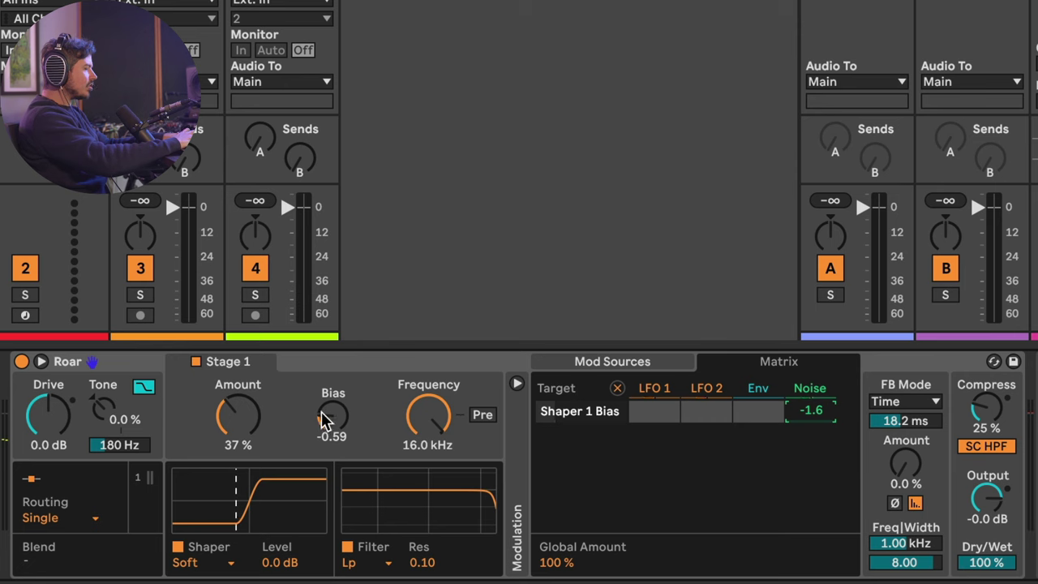
# Step: Set the bias to -0.51 and Dry/Wet to 66%, try a filter frequency of 3.86 kHz, and undo
pyautogui.moveTo(324, 420); pyautogui.dragTo(325, 421)
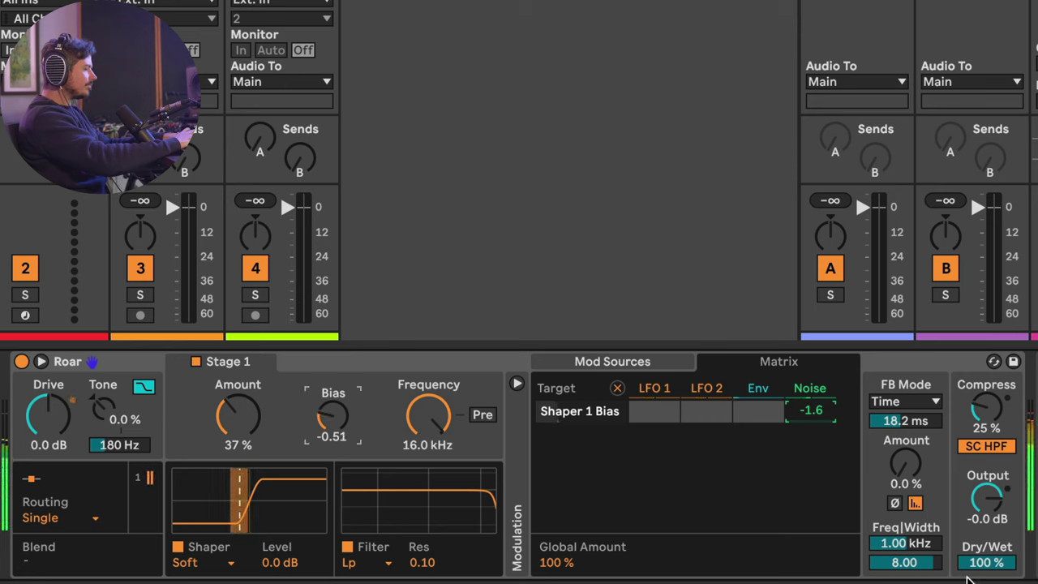
pyautogui.moveTo(986, 562); pyautogui.dragTo(986, 580)
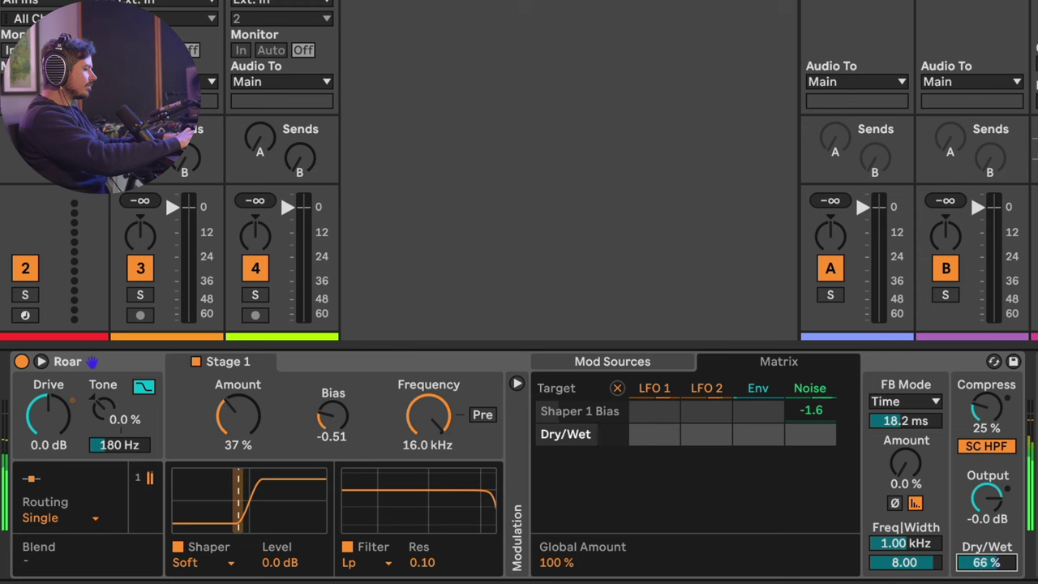
pyautogui.moveTo(428, 415); pyautogui.dragTo(428, 430)
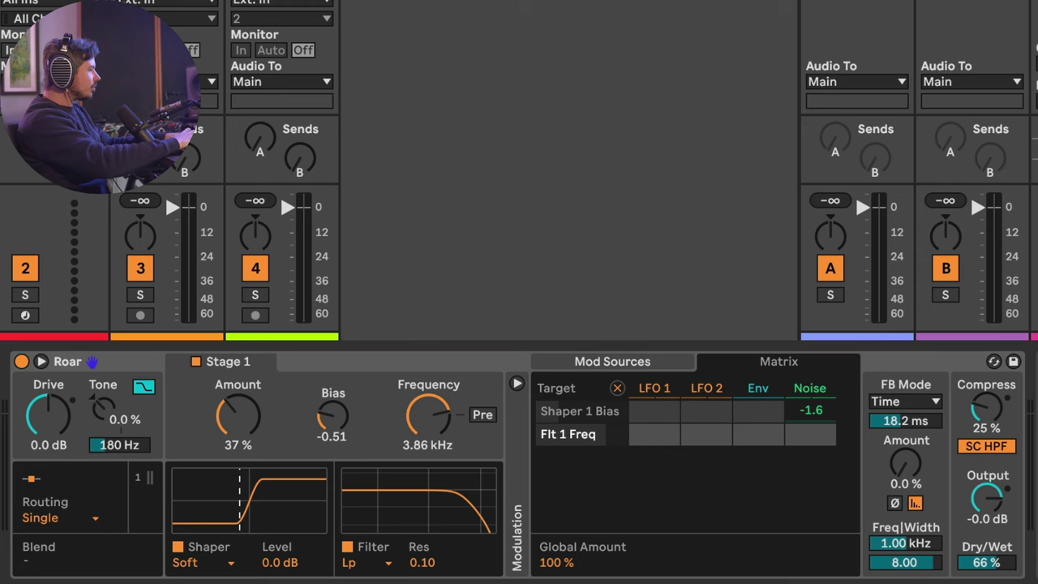
pyautogui.hotkey('ctrl', 'z')
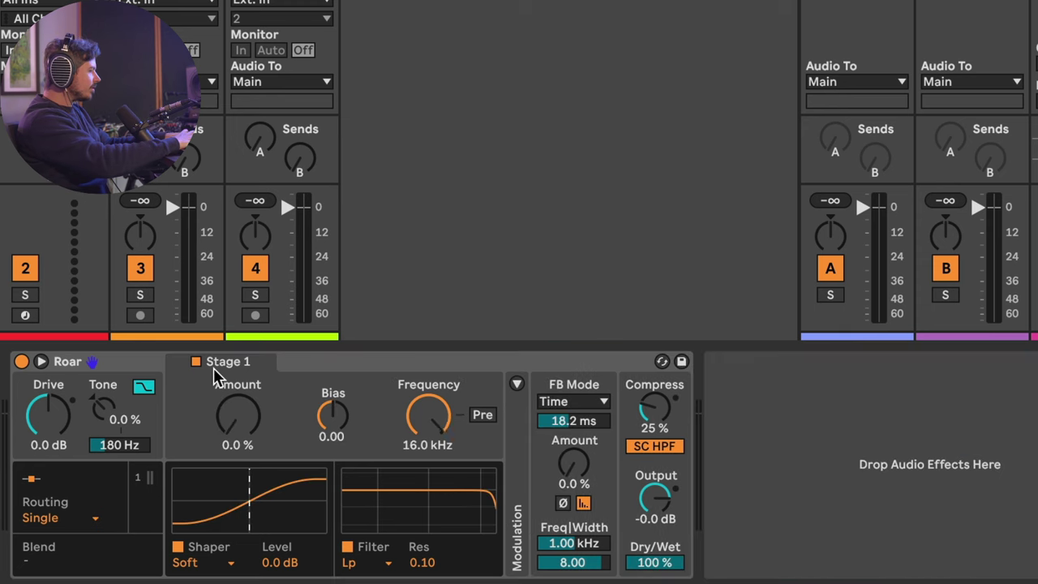
# Step: Change the Stage 1 shaper to Bit Crusher, with an amount of 44% and a bias of 0.76
pyautogui.click(217, 558)
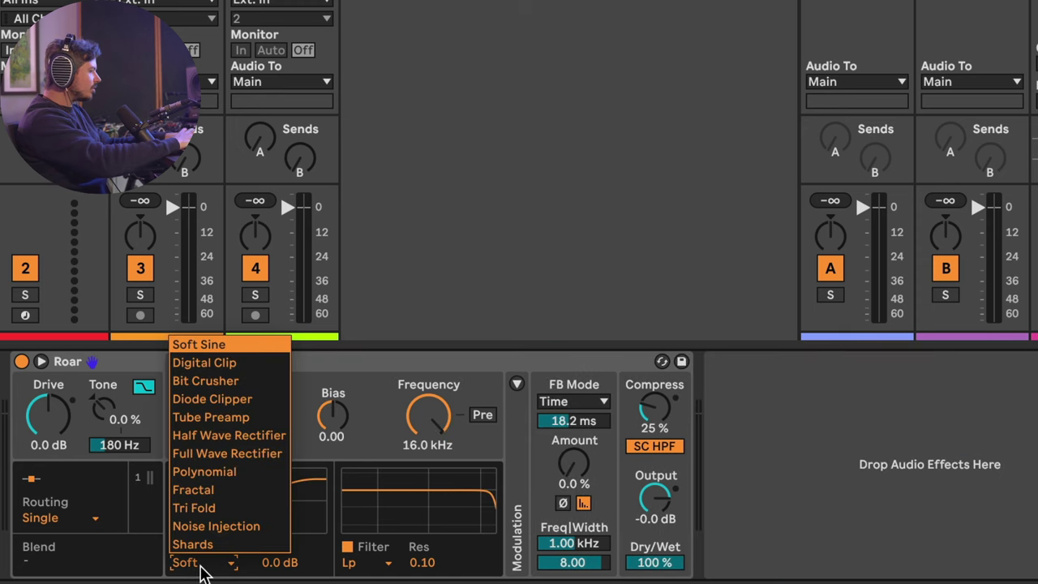
pyautogui.click(220, 382)
pyautogui.moveTo(237, 415); pyautogui.dragTo(241, 421)
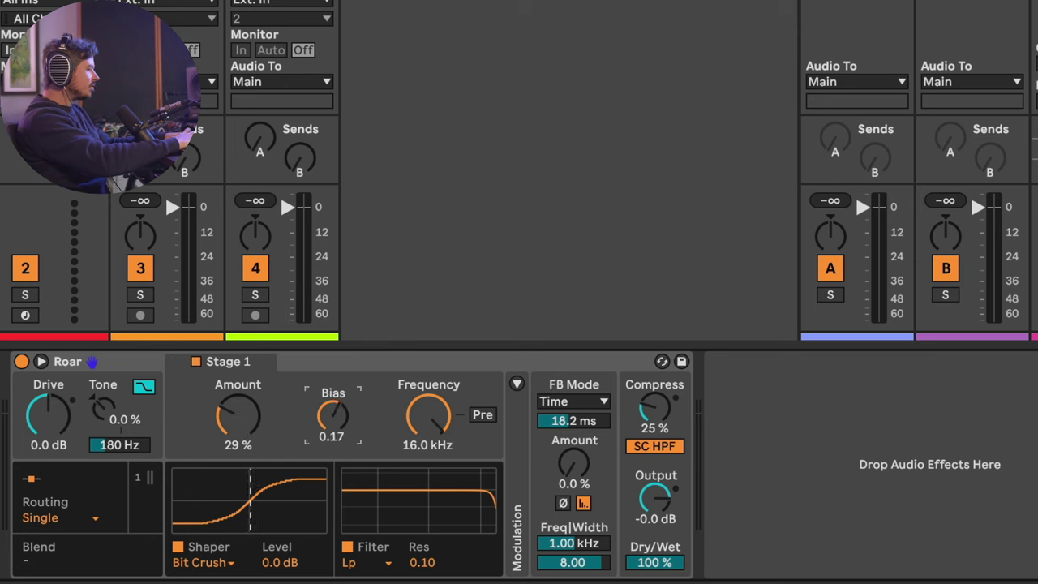
pyautogui.moveTo(332, 415)
pyautogui.mouseDown()
pyautogui.moveTo(332, 404)
pyautogui.moveTo(331, 433)
pyautogui.moveTo(331, 420)
pyautogui.mouseUp()
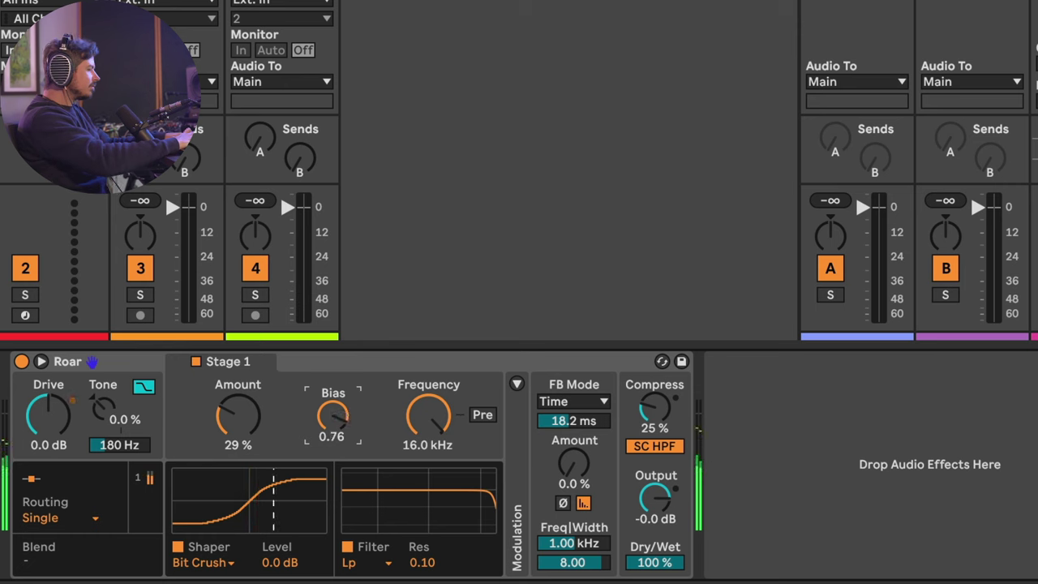
pyautogui.moveTo(237, 415); pyautogui.dragTo(237, 403)
pyautogui.moveTo(333, 415); pyautogui.dragTo(332, 418)
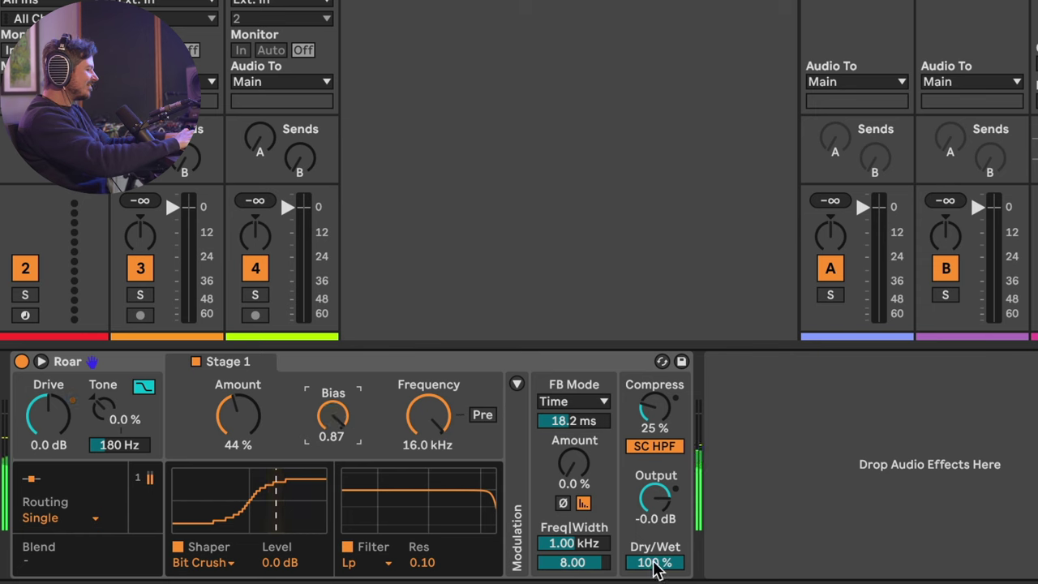
pyautogui.moveTo(350, 418); pyautogui.dragTo(350, 424)
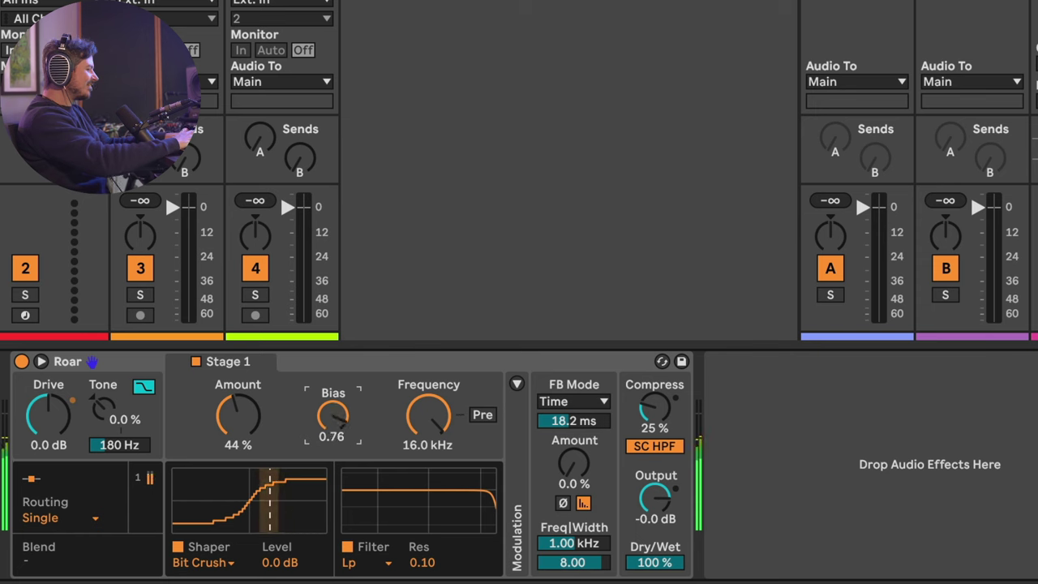